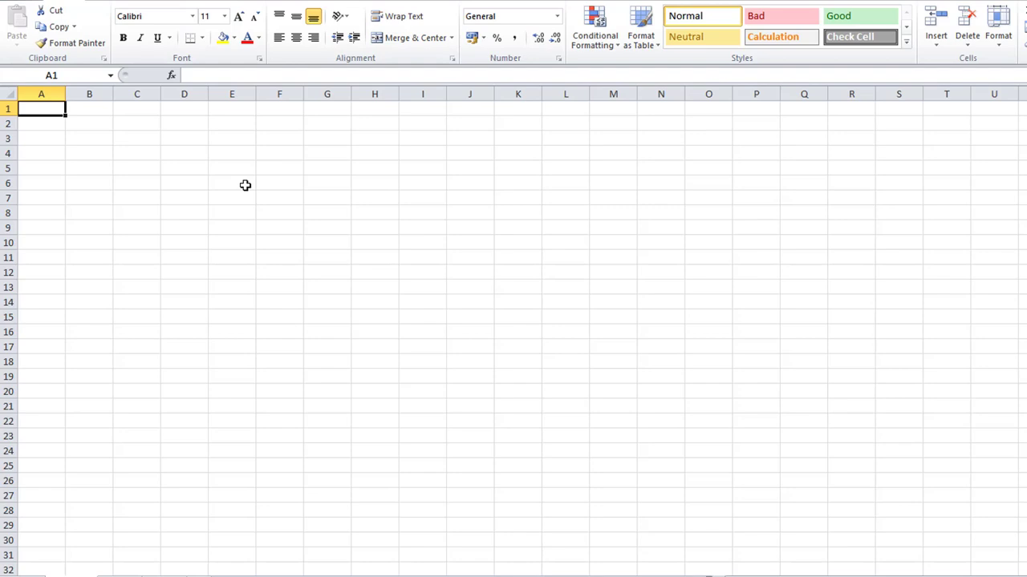
- Enter the title "Small Business 2U" in A1 and the subtitle "Cash Flow Forecast 2018" in A2
text(Small)
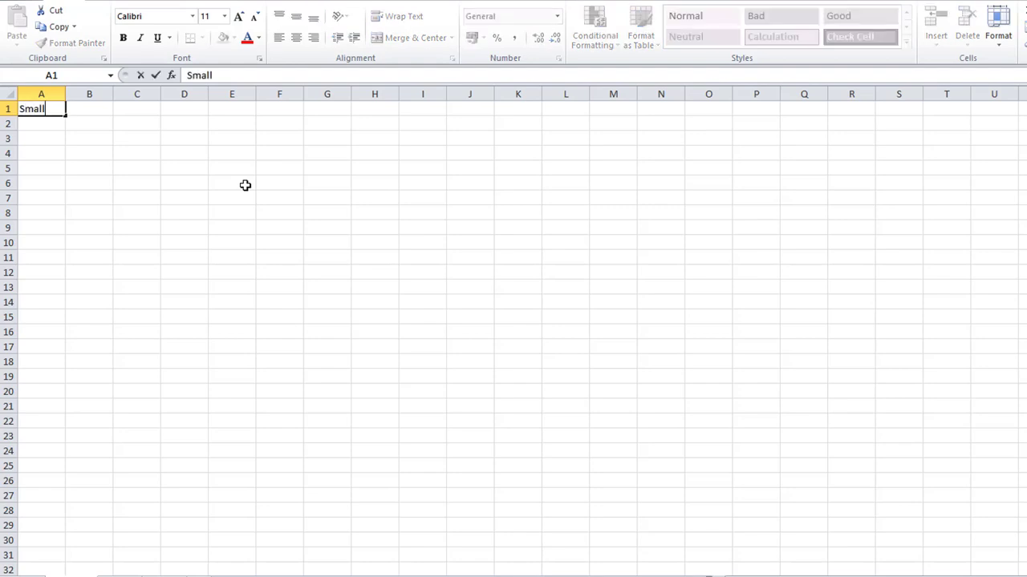
text( Business 2U)
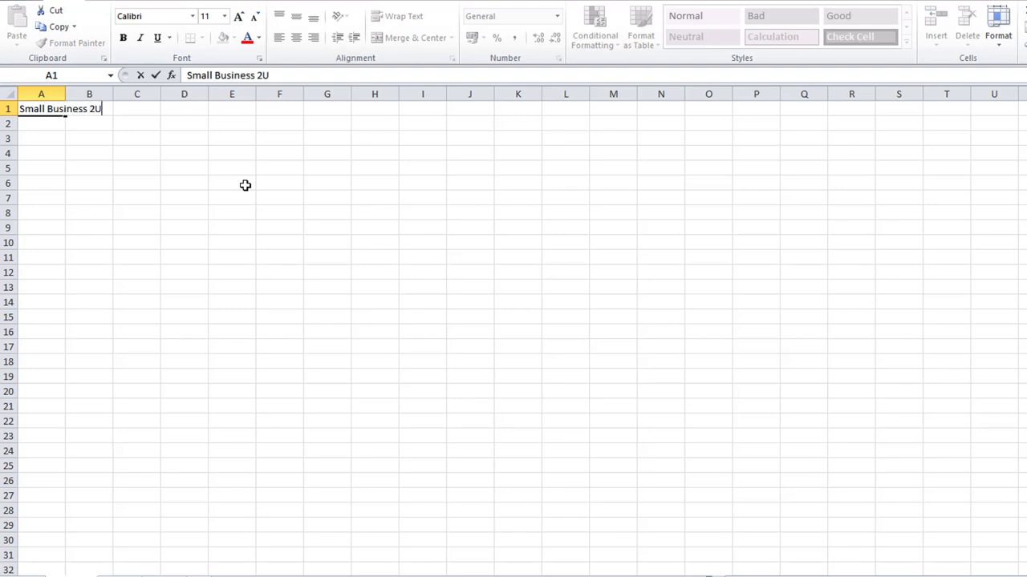
key(Return)
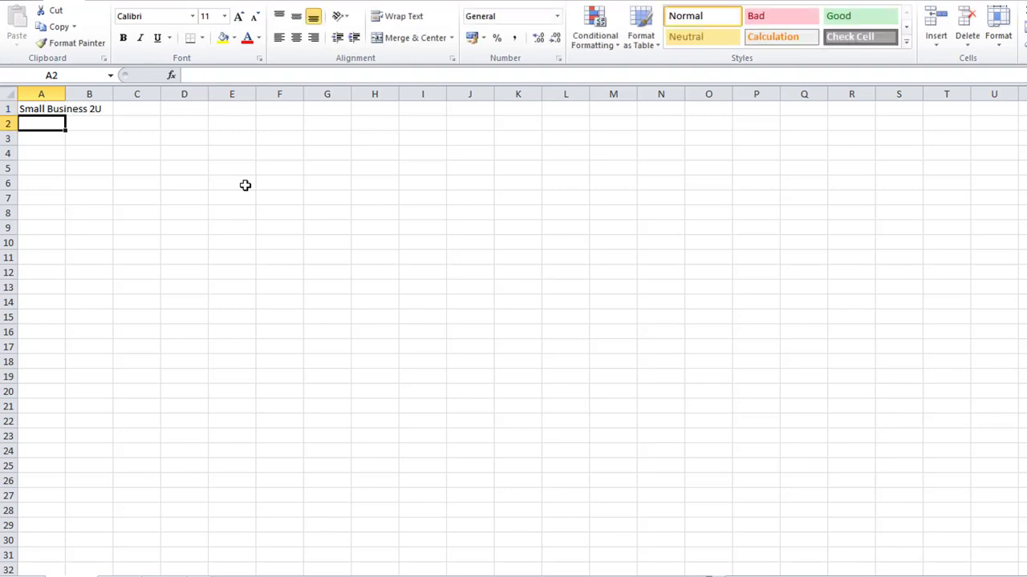
text(Cash flo)
key(BackSpace)
key(BackSpace)
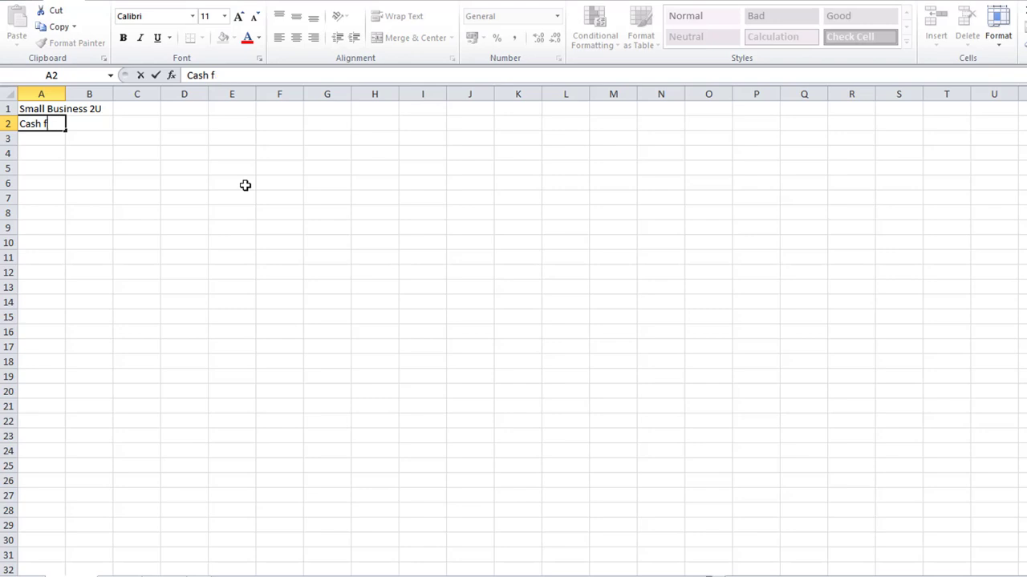
text(Flow Forecast 2018)
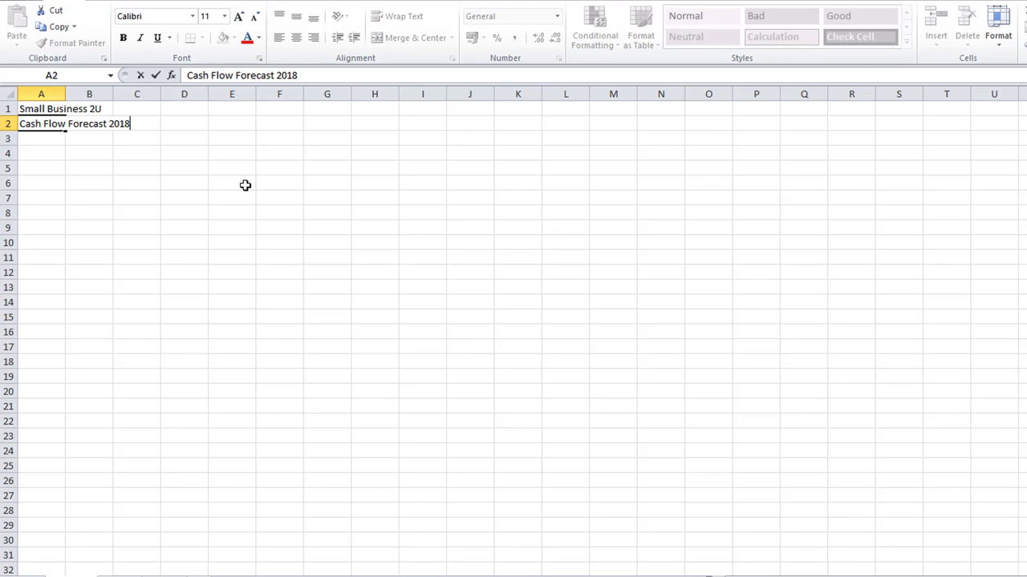
key(Return)
- Enter Jan 18 in C3 and fill the month series across row 3 to Dec-18 in N3
key(Right)
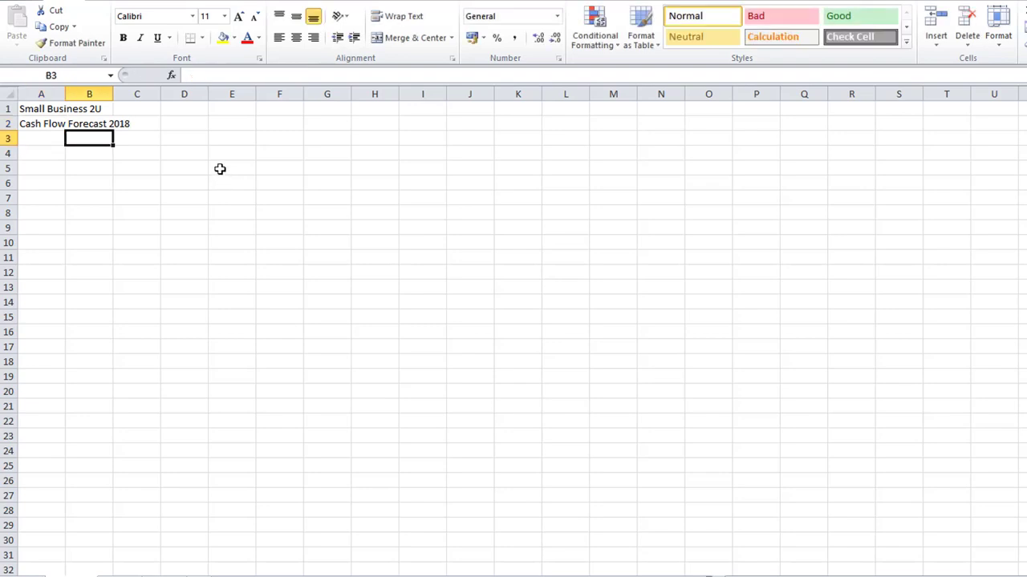
key(Right)
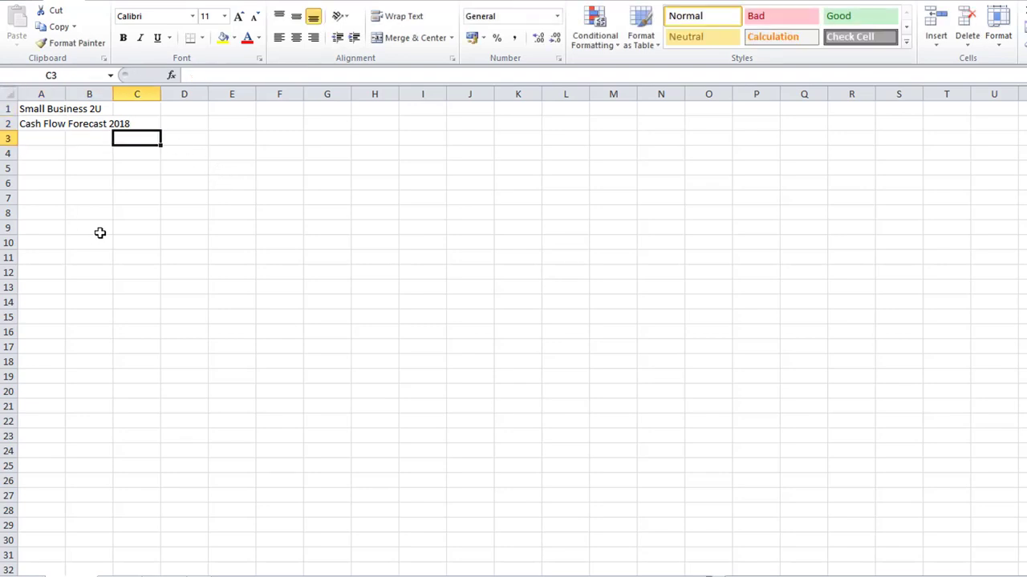
text(J)
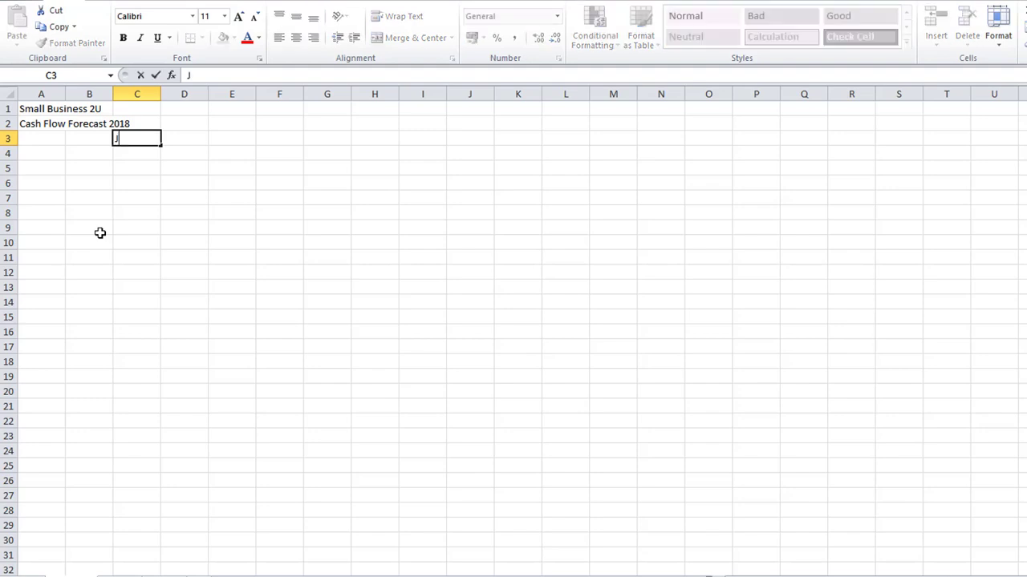
text(an 18)
key(Return)
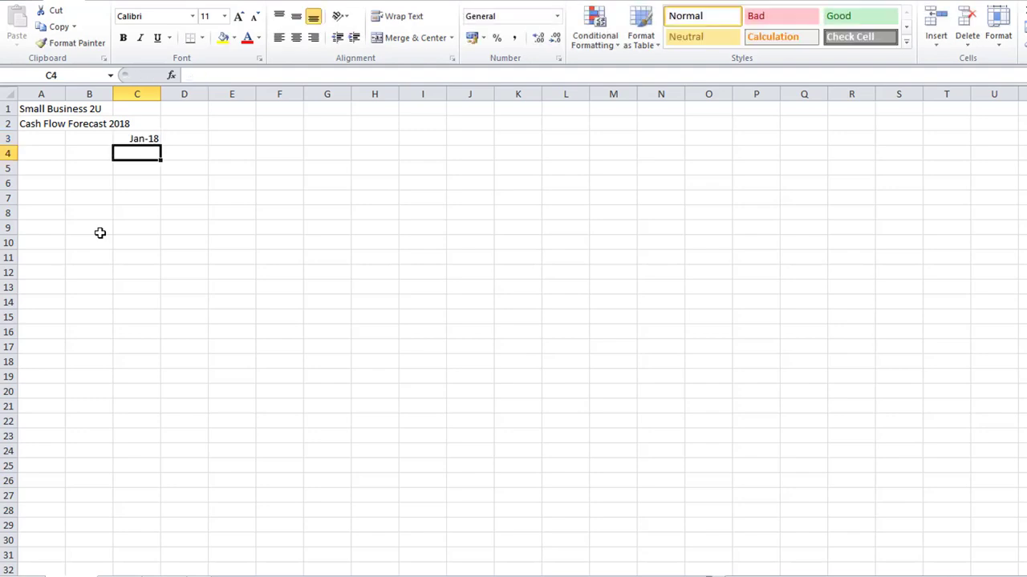
key(Up)
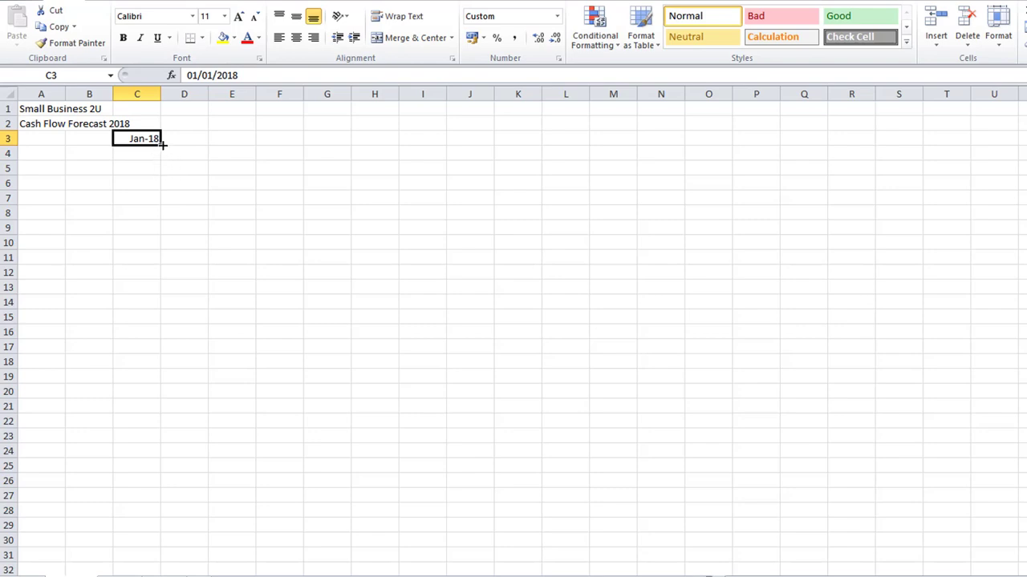
mouse_move(162, 147)
mouse_down()
mouse_move(454, 177)
mouse_move(582, 162)
mouse_move(690, 171)
mouse_up()
- Add a right-aligned "Total" heading in O3, beside the December column
click(709, 138)
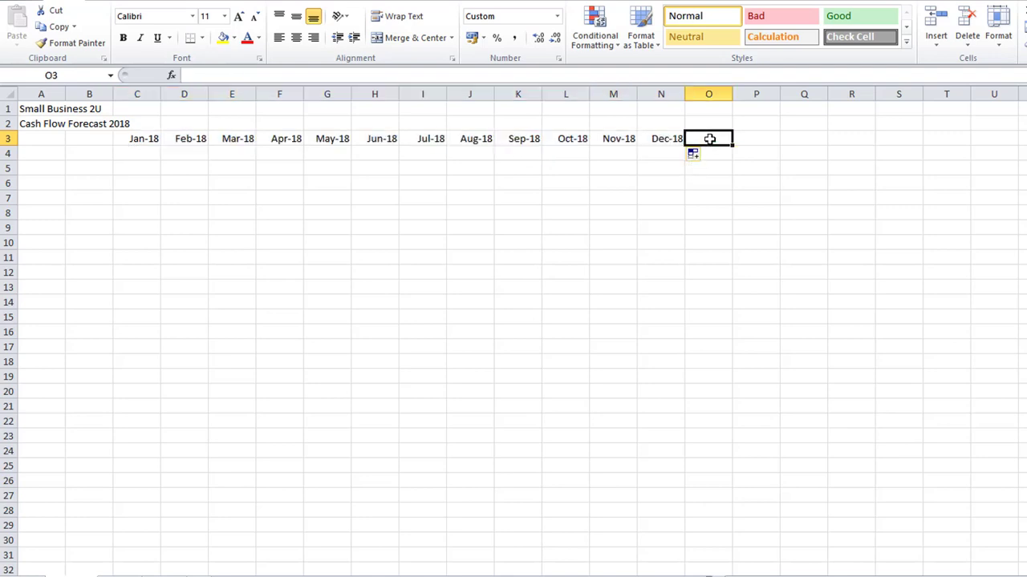
text(Total)
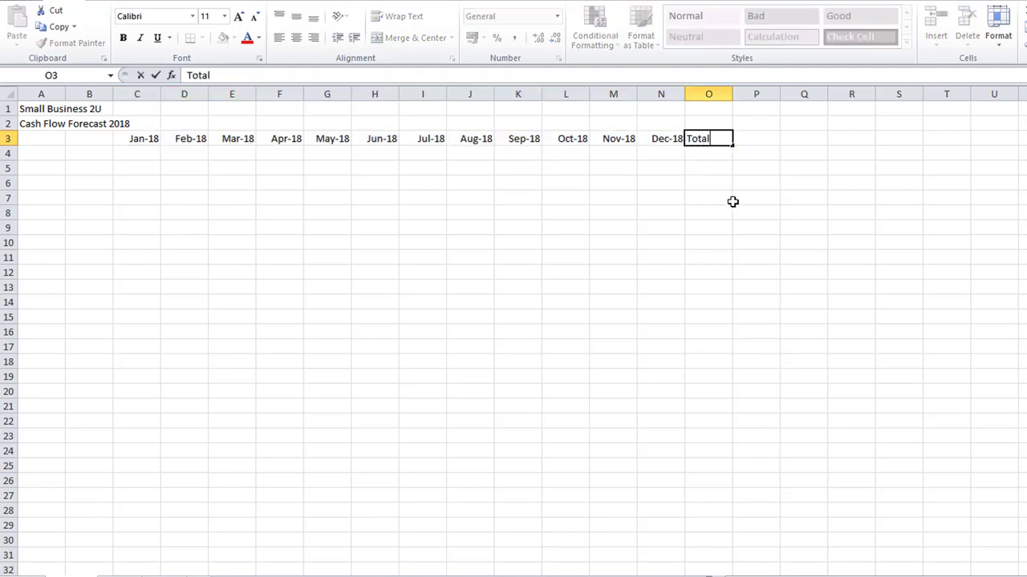
key(Return)
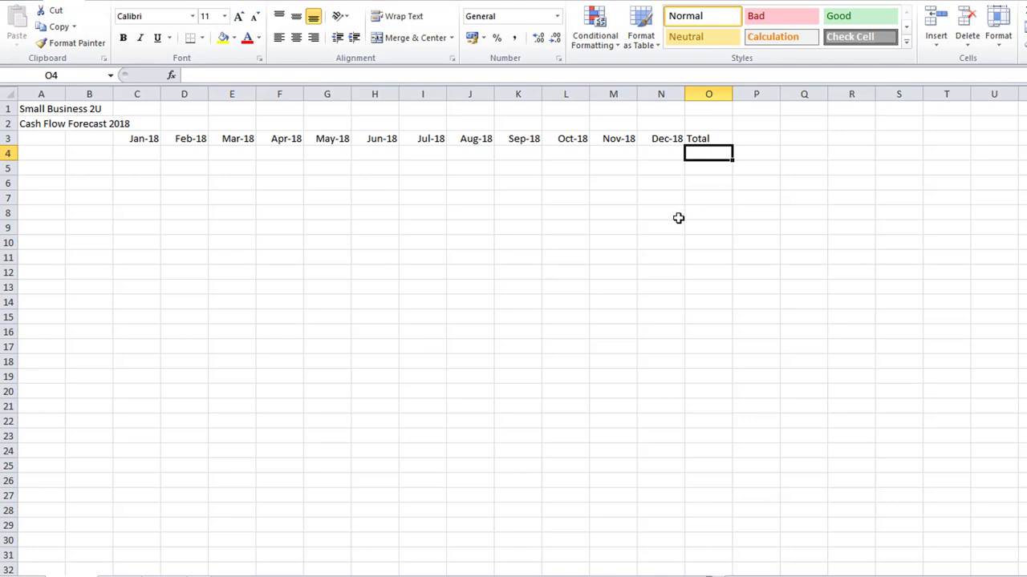
key(Up)
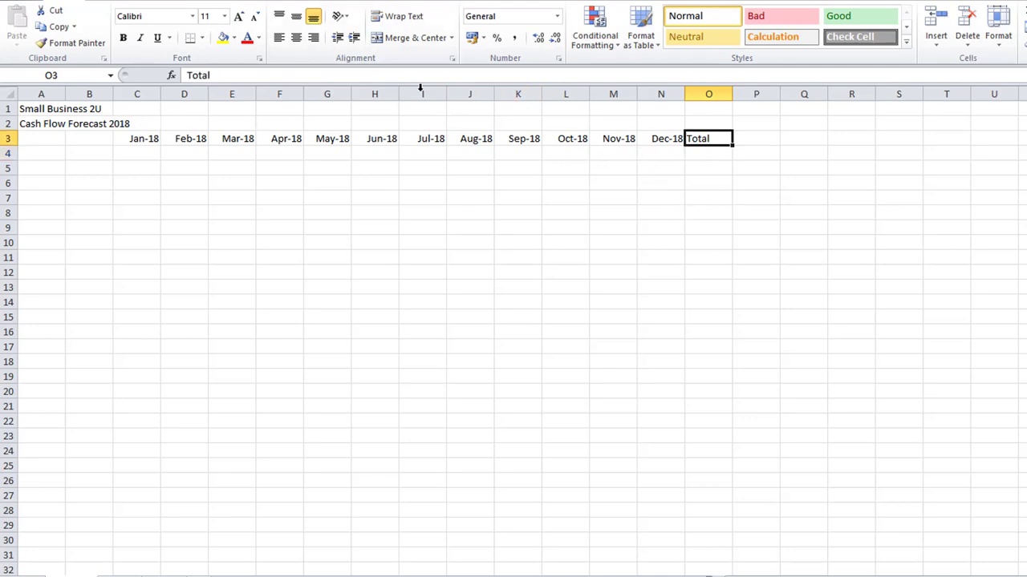
click(313, 38)
- Enter the section heading "Cash in-flows" in A4
key(Down)
key(Left)
key(Left)
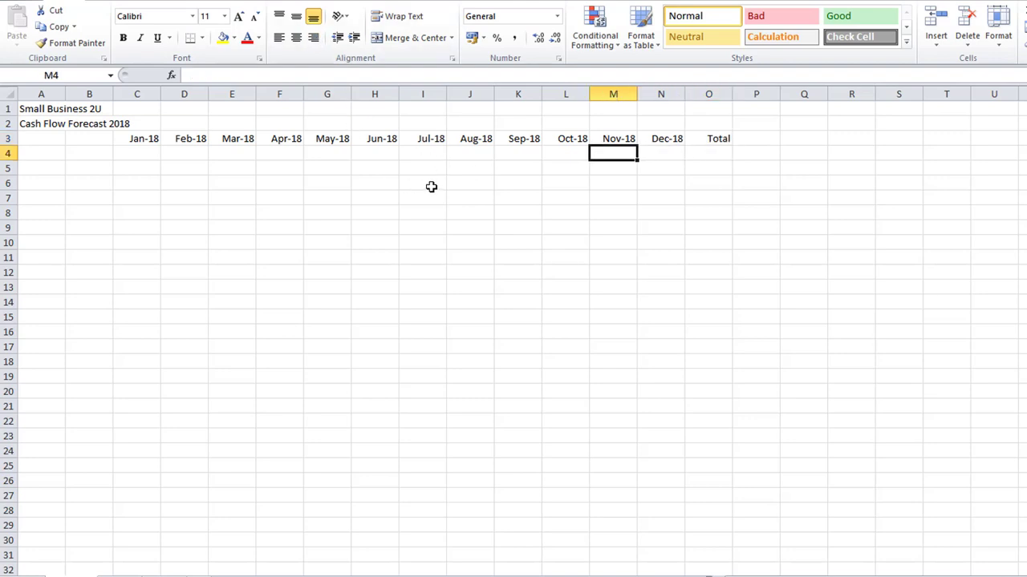
key(Home)
text(C)
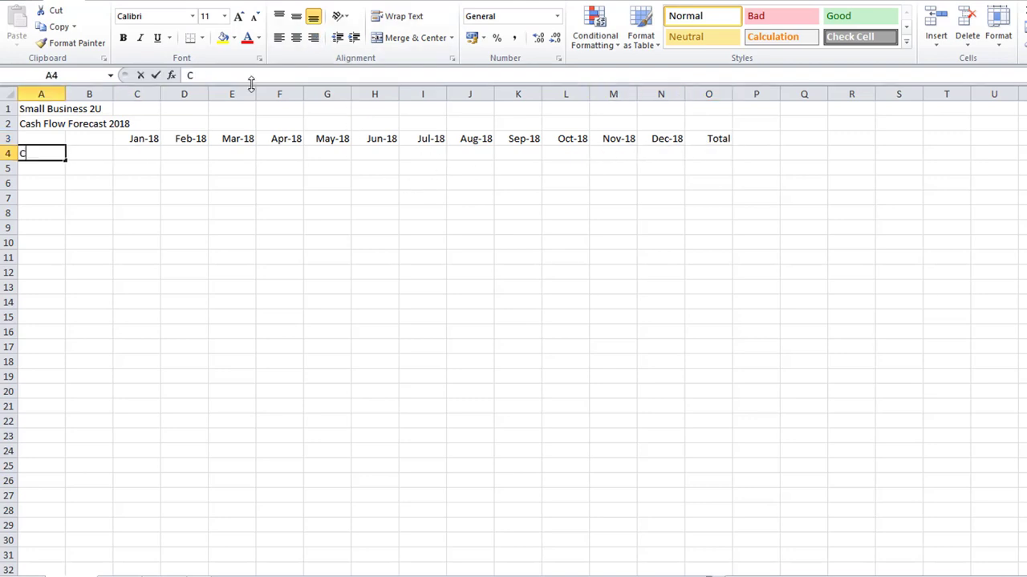
text(ash in)
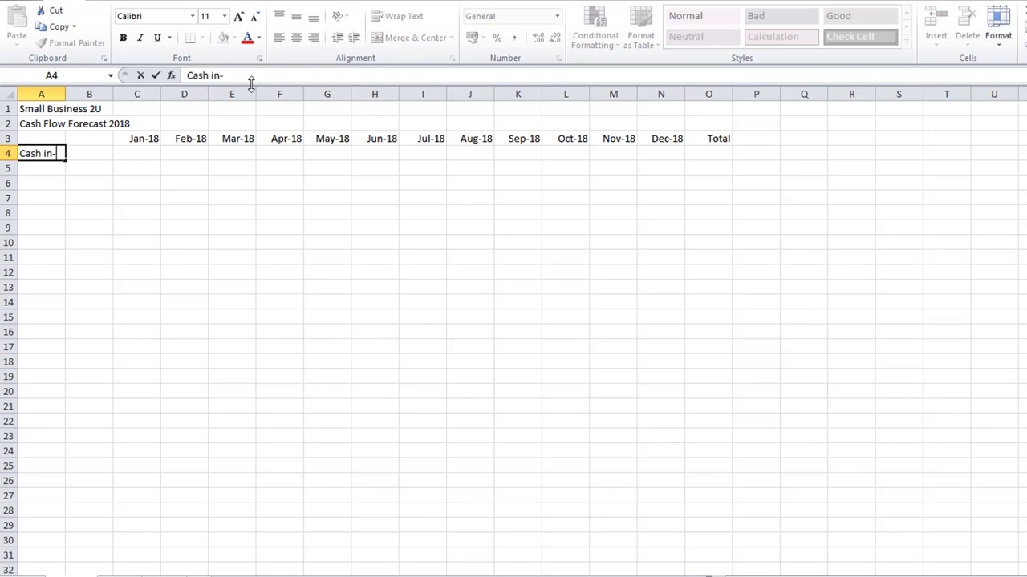
text(-flows)
key(Return)
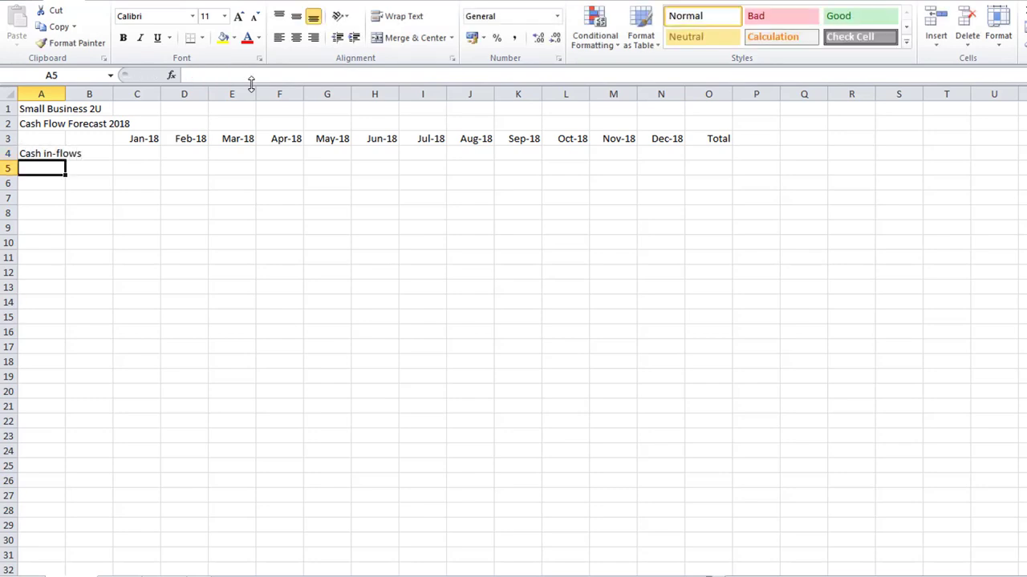
- List Sales, Bank loan and Owner advances in A5:A7 and widen column A to fit its longest text
text(Sales)
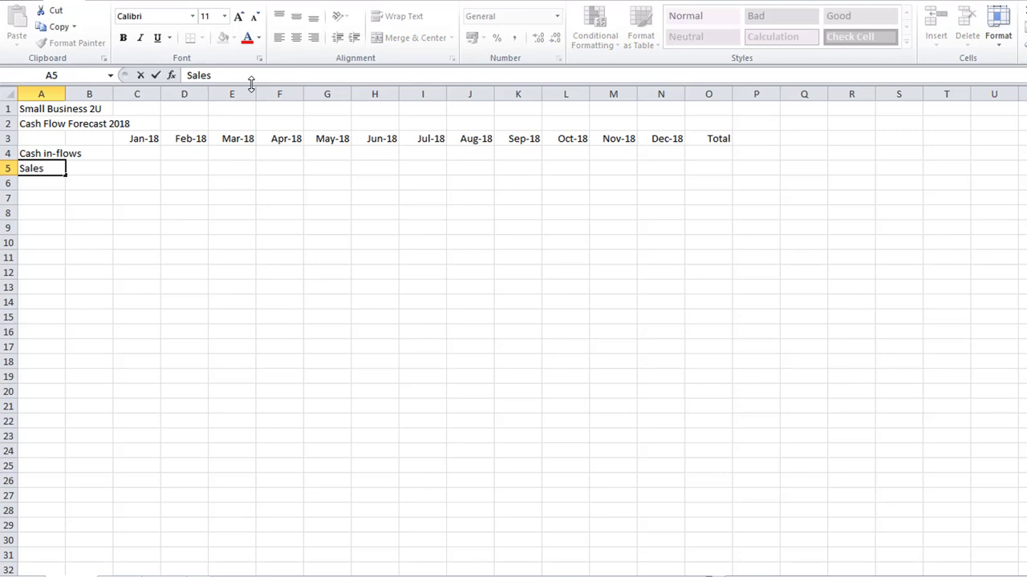
key(Return)
text(Bank)
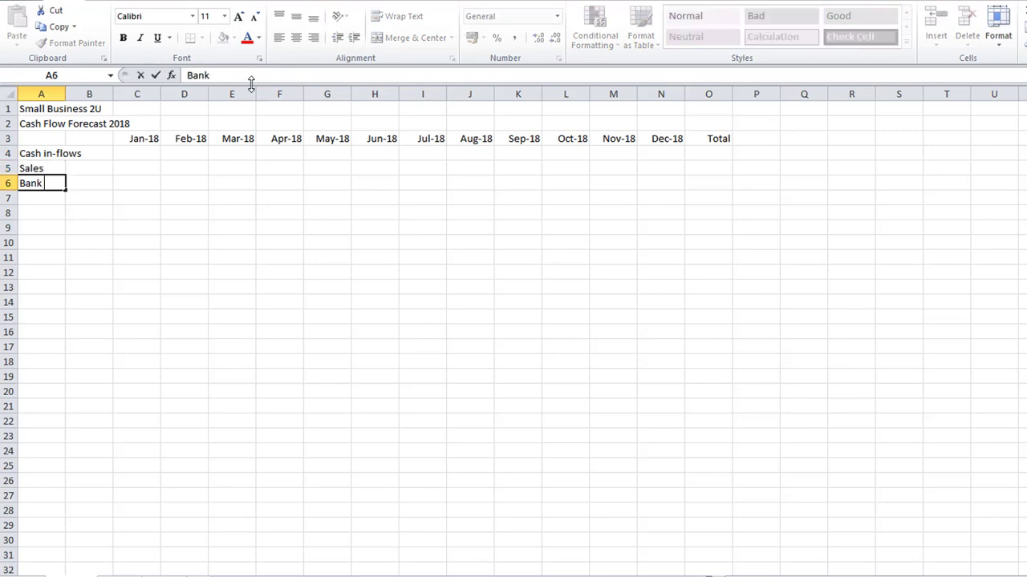
text( loan)
key(Return)
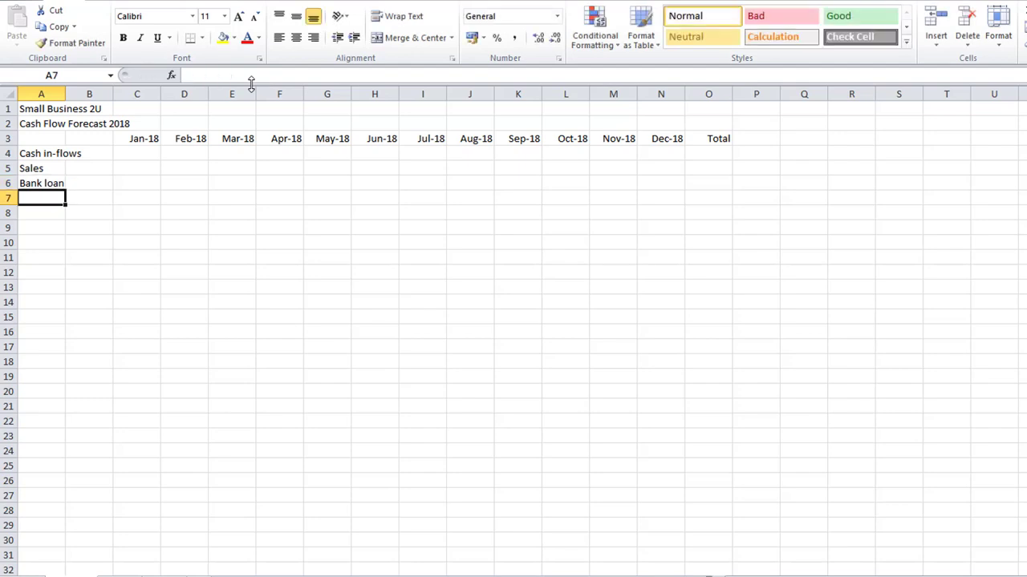
text(Owner)
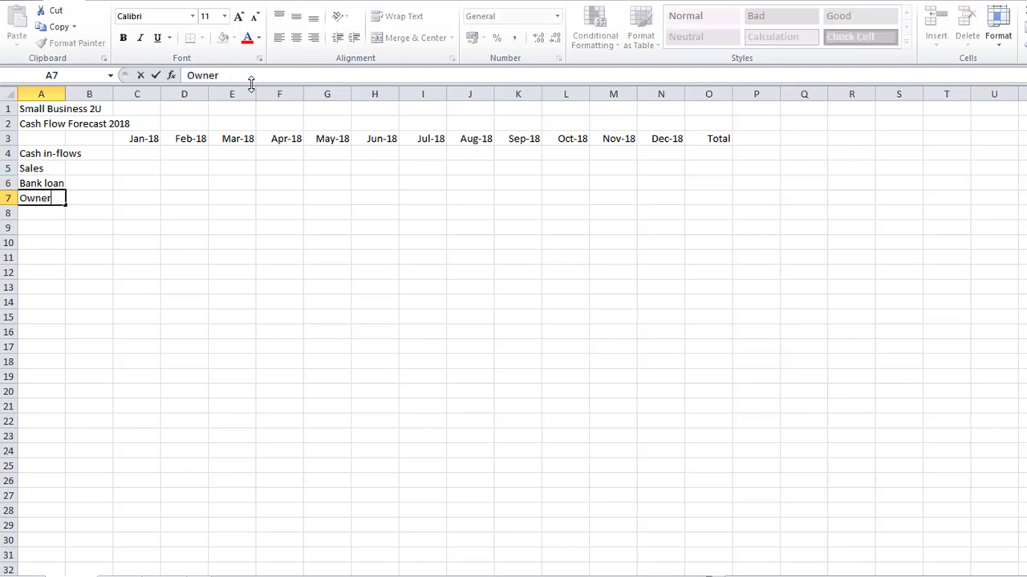
text( advances)
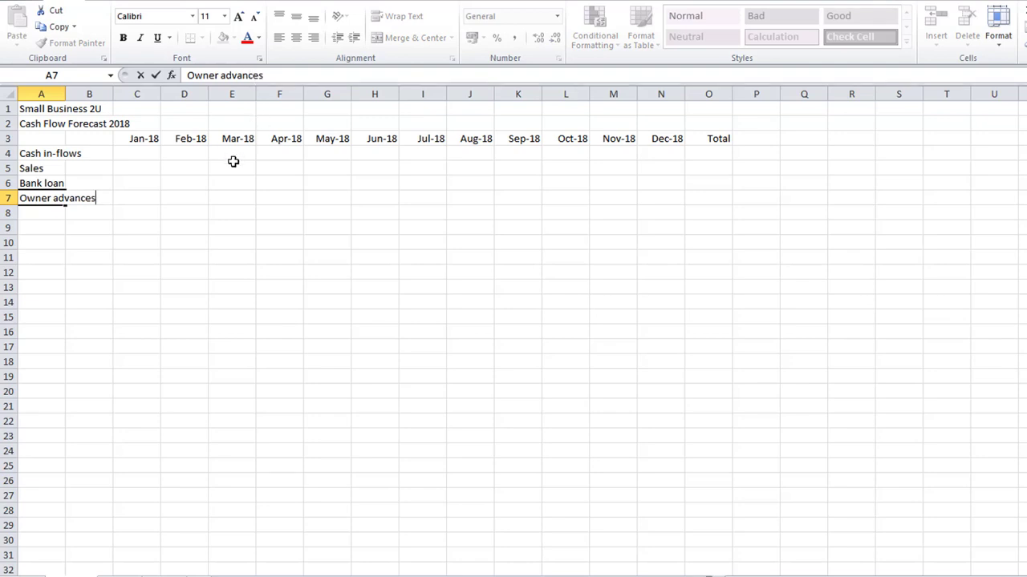
key(Return)
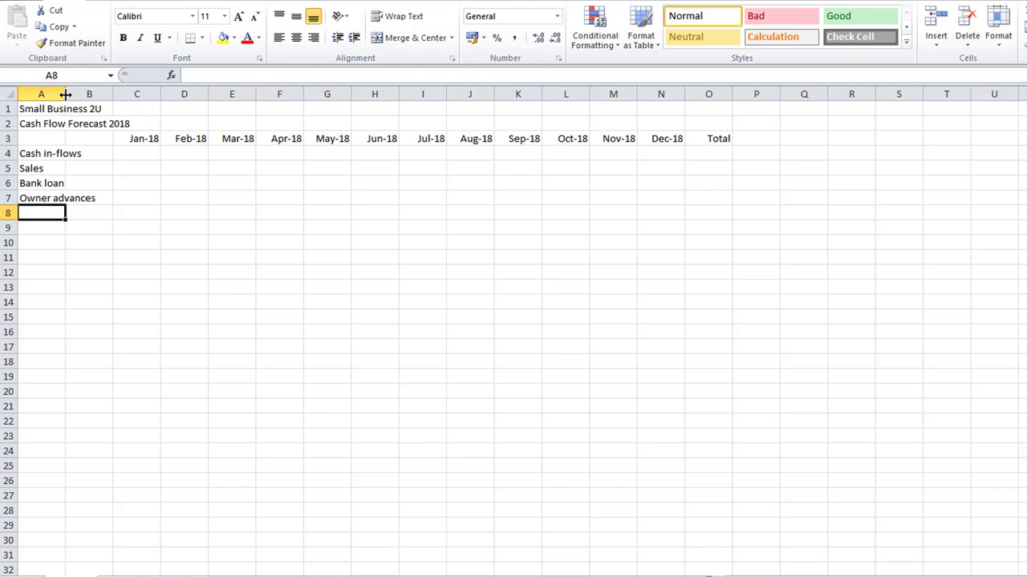
mouse_move(66, 95)
mouse_down()
mouse_move(93, 95)
mouse_move(78, 95)
mouse_up()
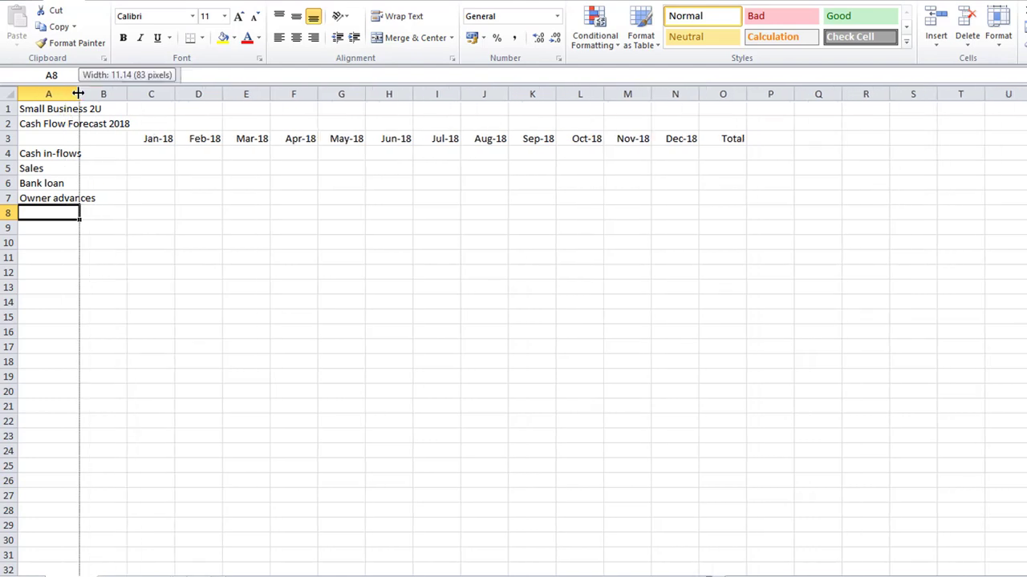
double_click(78, 94)
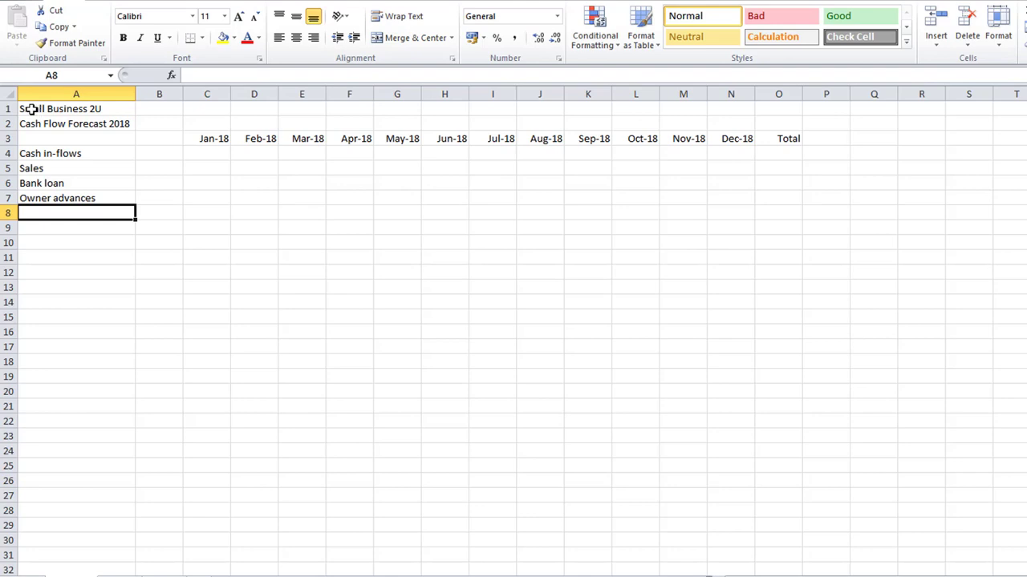
- Merge and center each of the two title rows across columns A to O and make both titles bold
mouse_move(30, 109)
mouse_down()
mouse_move(144, 126)
mouse_move(762, 119)
mouse_up()
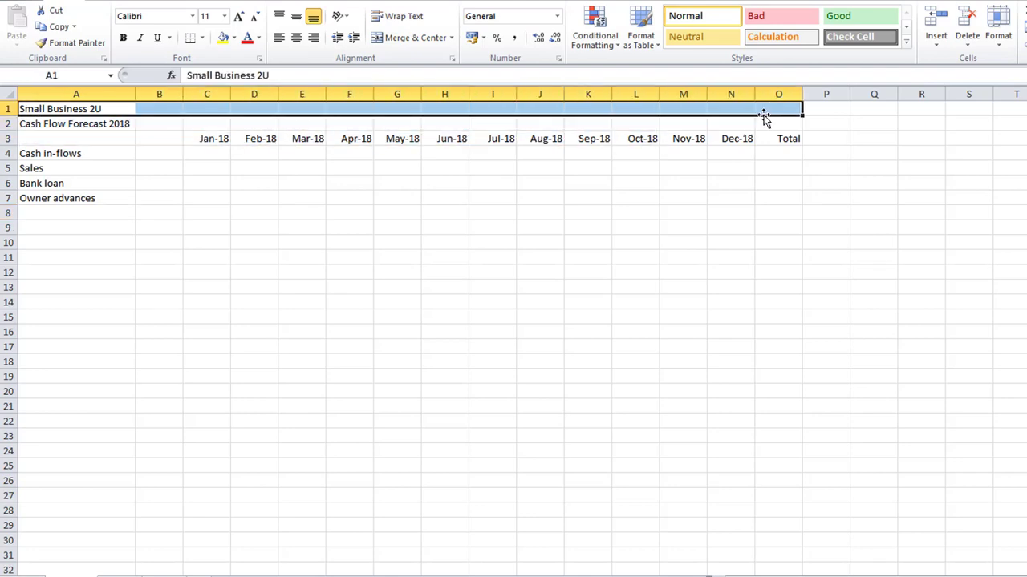
click(401, 40)
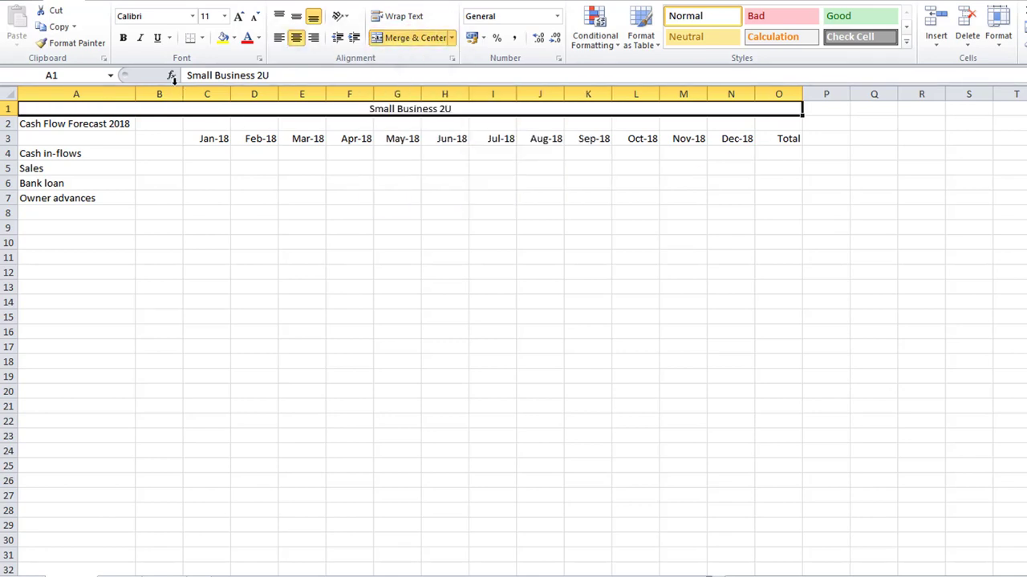
click(122, 39)
drag(770, 127, 52, 122)
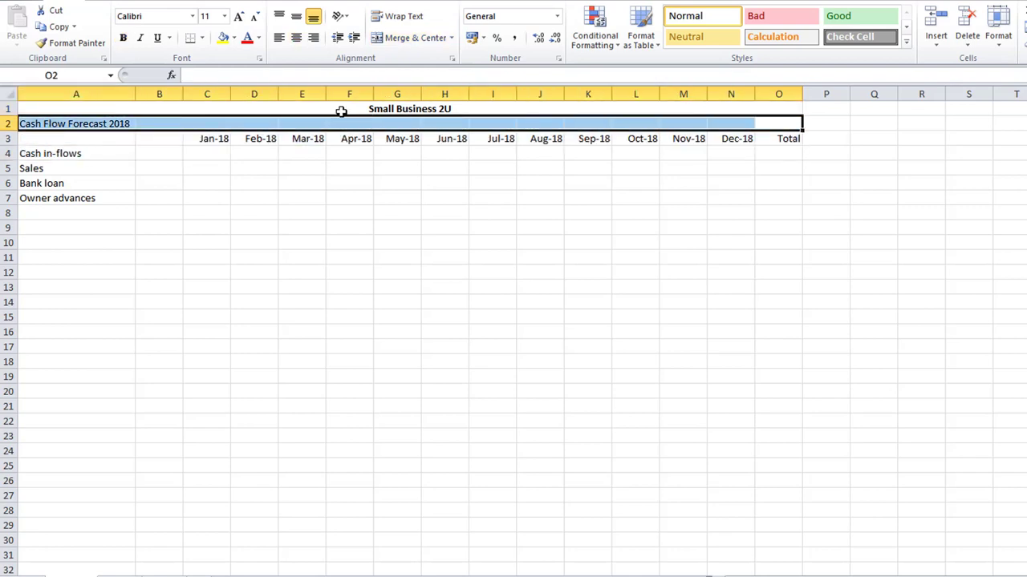
click(399, 37)
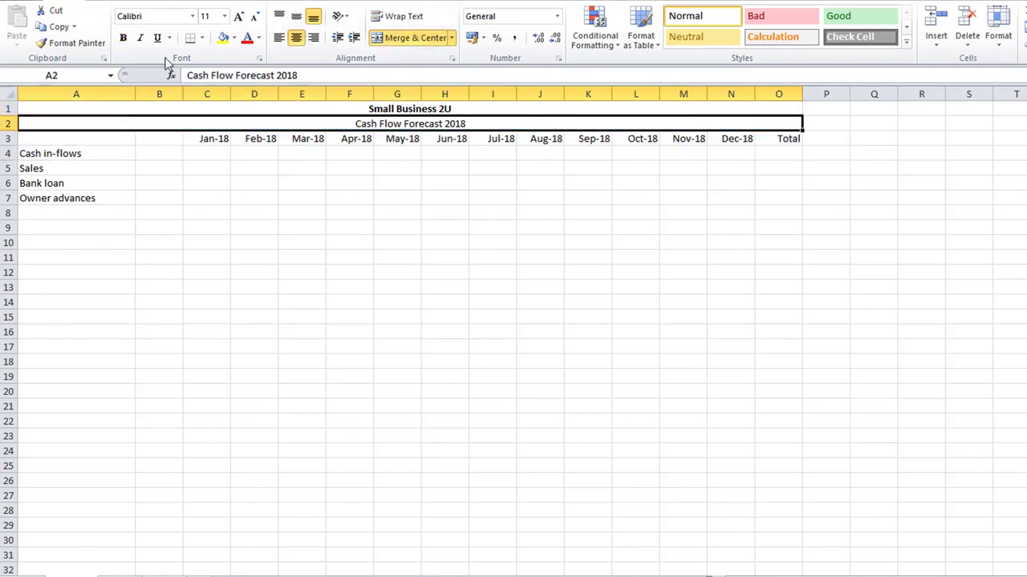
click(122, 39)
- Insert a blank row above the "Cash in-flows" heading
click(25, 154)
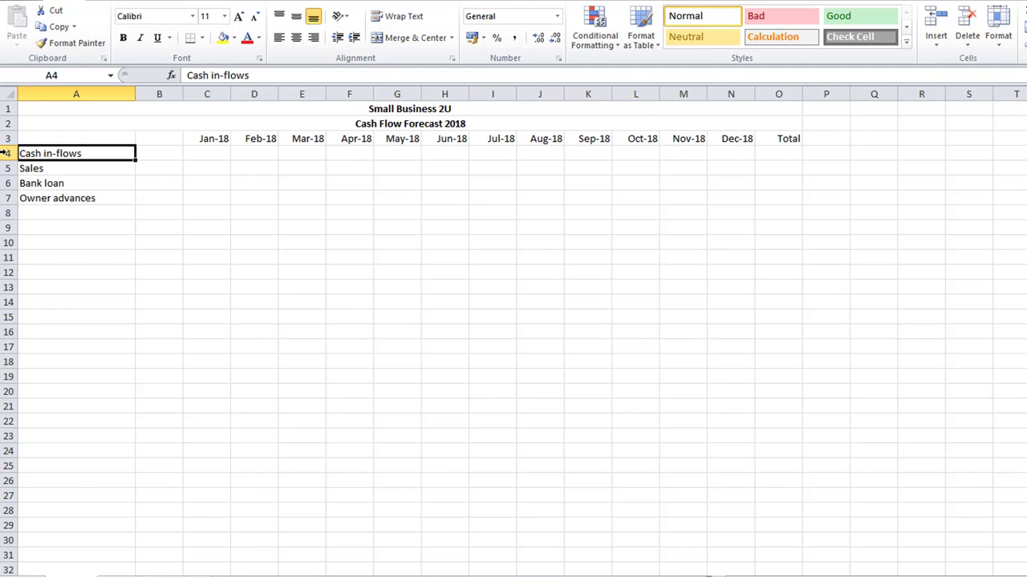
click(5, 153)
right_click(5, 153)
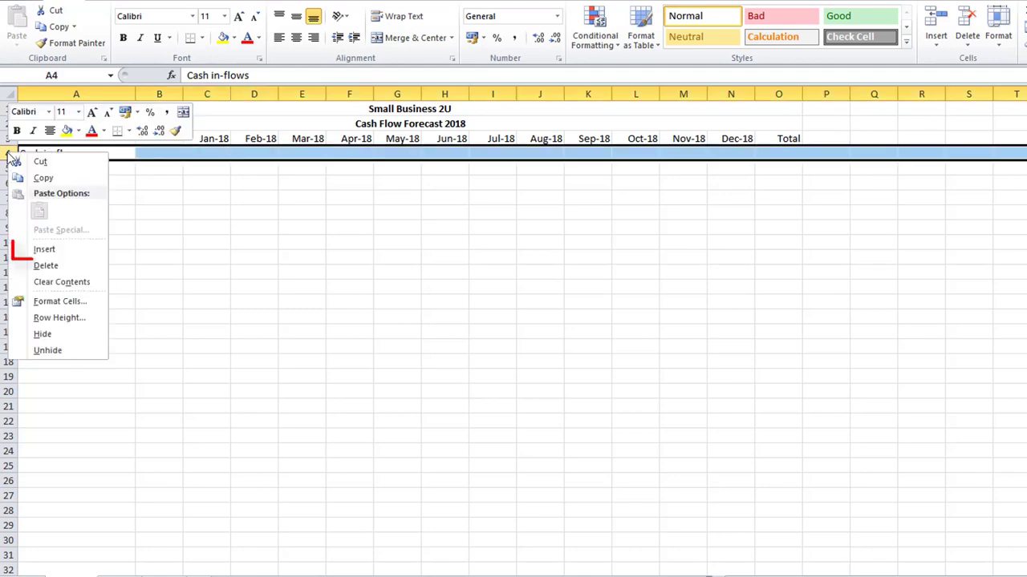
click(43, 253)
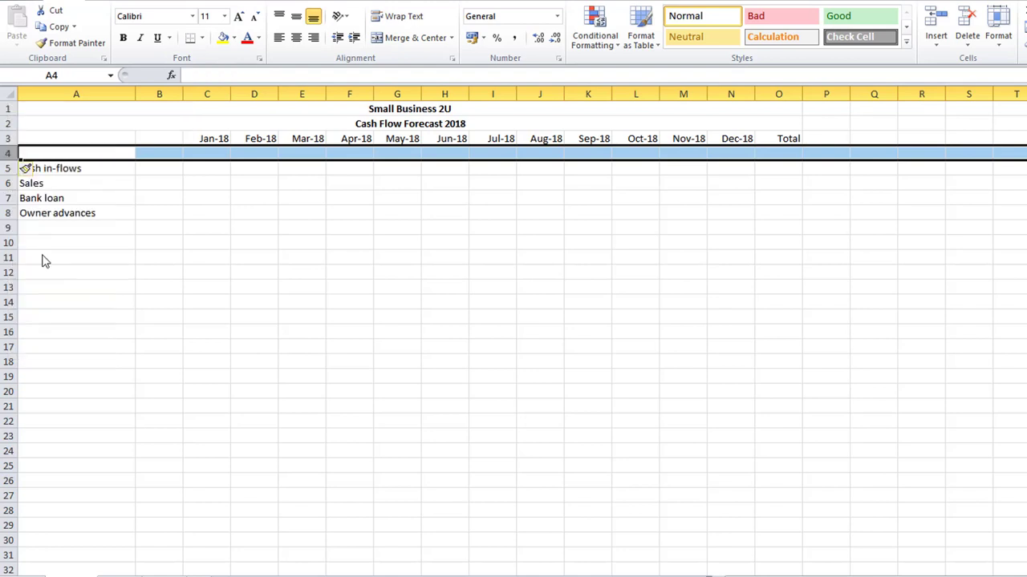
- Enter a right-aligned £ sign in C4, under the January heading
key(Right)
key(Right)
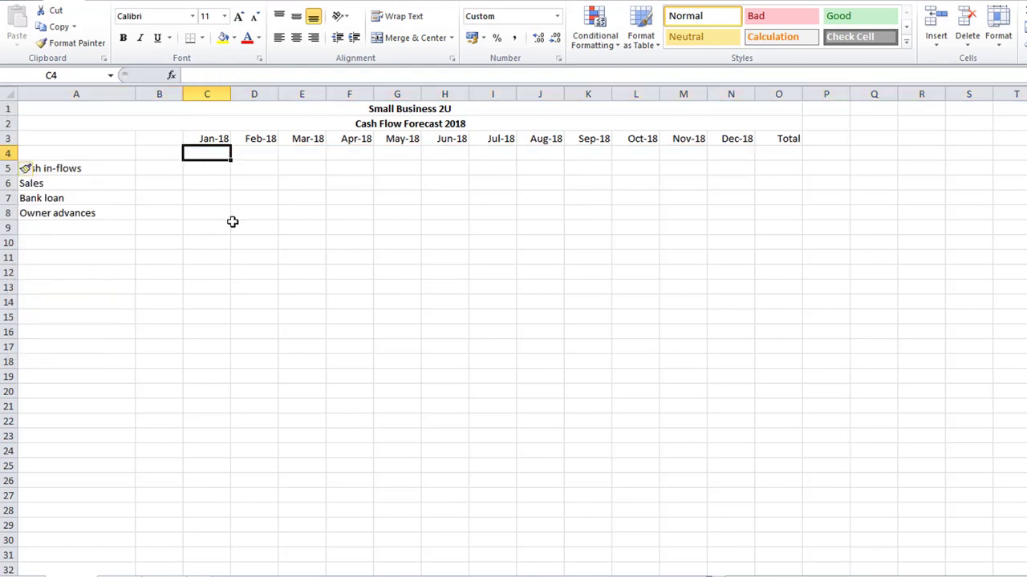
text(£)
key(Return)
key(Up)
click(312, 37)
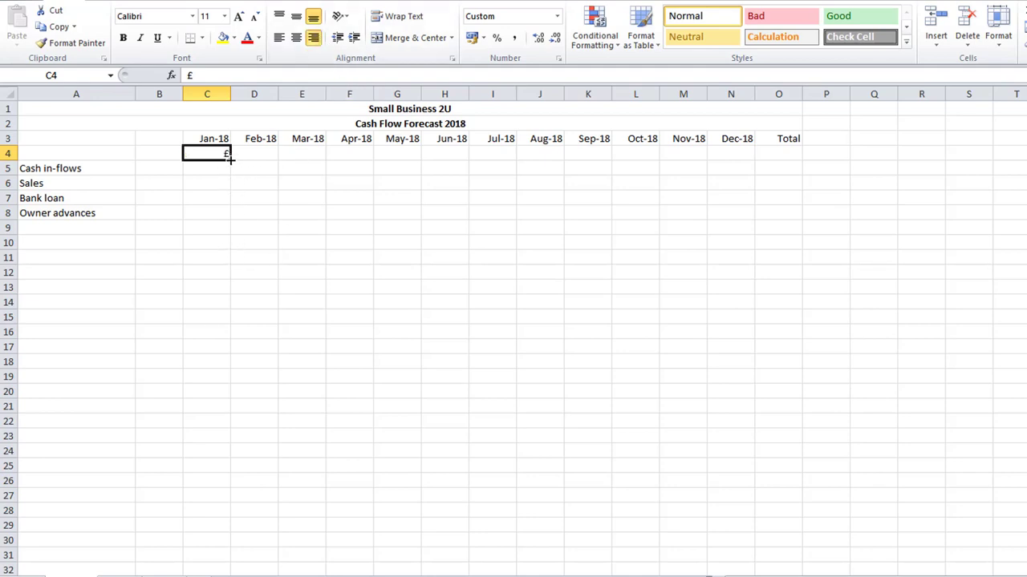
- Copy the £ sign from C4 across row 4 to the Total column, filling D4:O4
drag(230, 158, 782, 211)
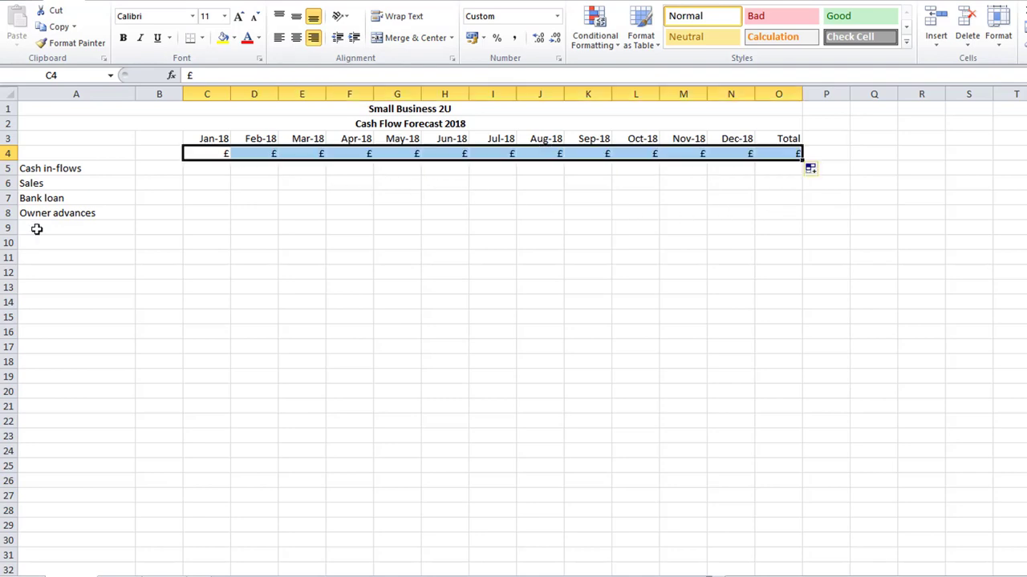
- Enter the label "Total cash in-flows" in A10, leaving a blank row below Owner advances
click(36, 242)
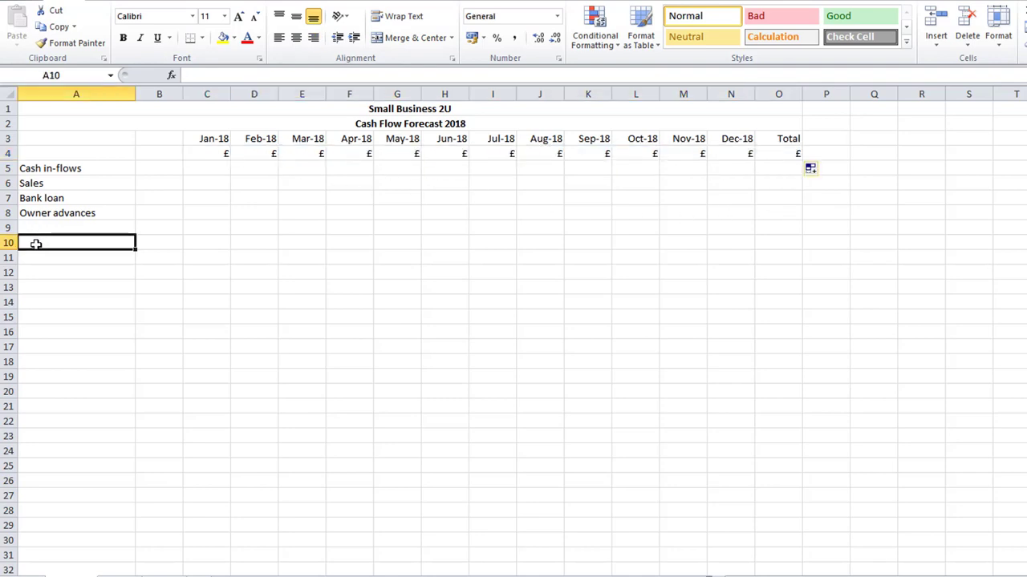
text(T)
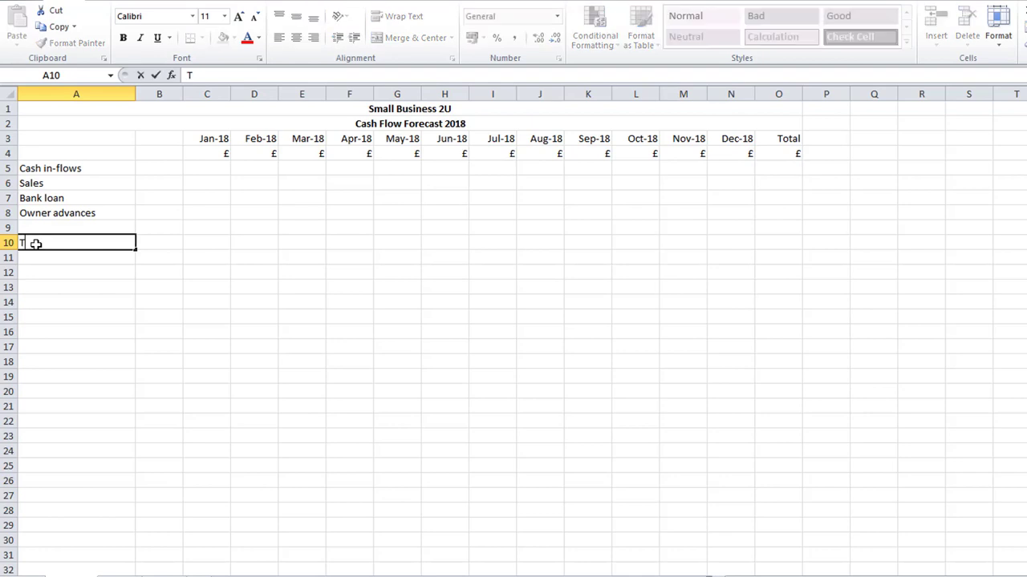
text(otal cash in-)
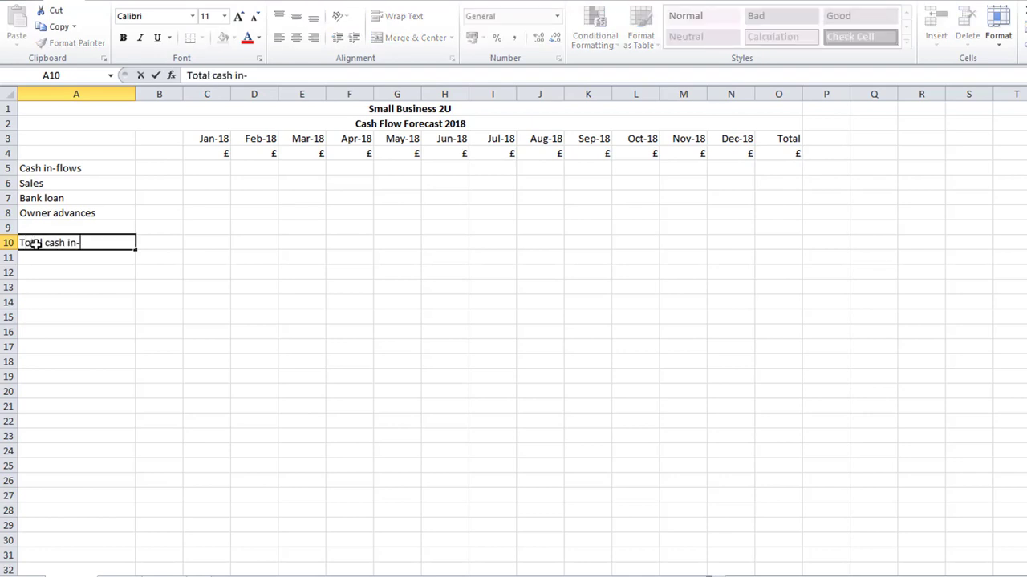
text(flows)
key(Return)
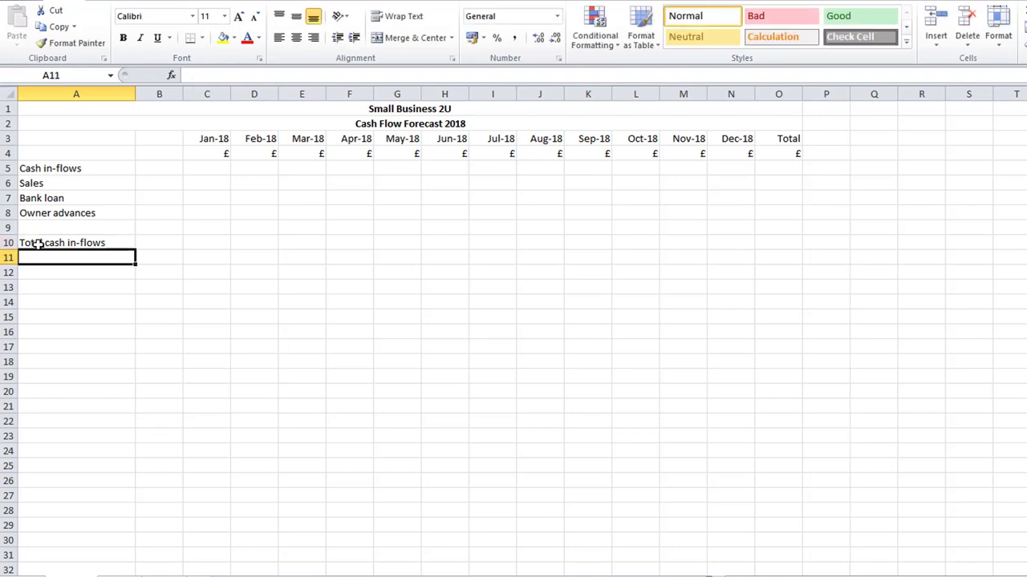
- Enter the section heading "Cash out-flows" in A12, leaving row 11 blank
key(Return)
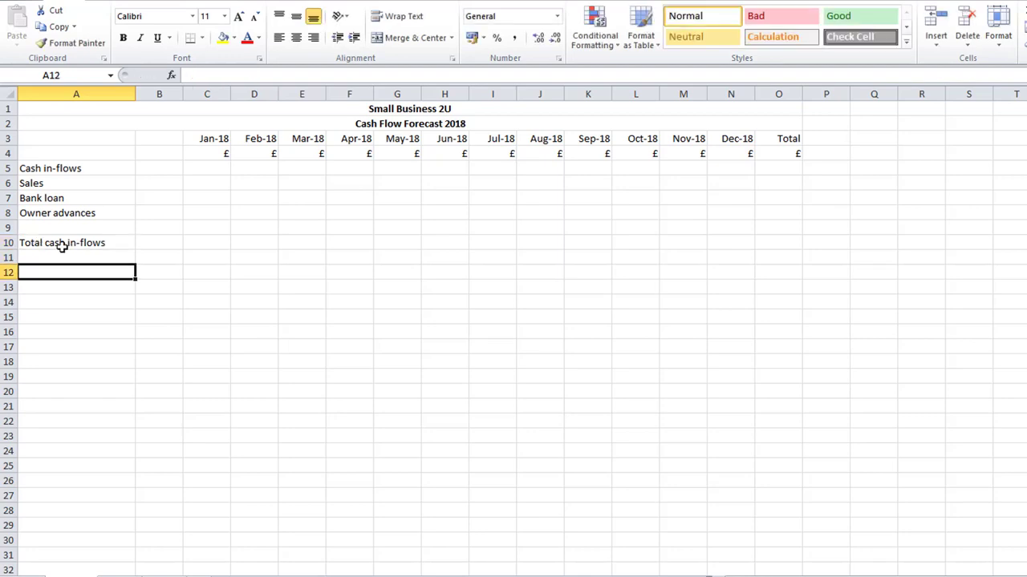
text(Cash ou)
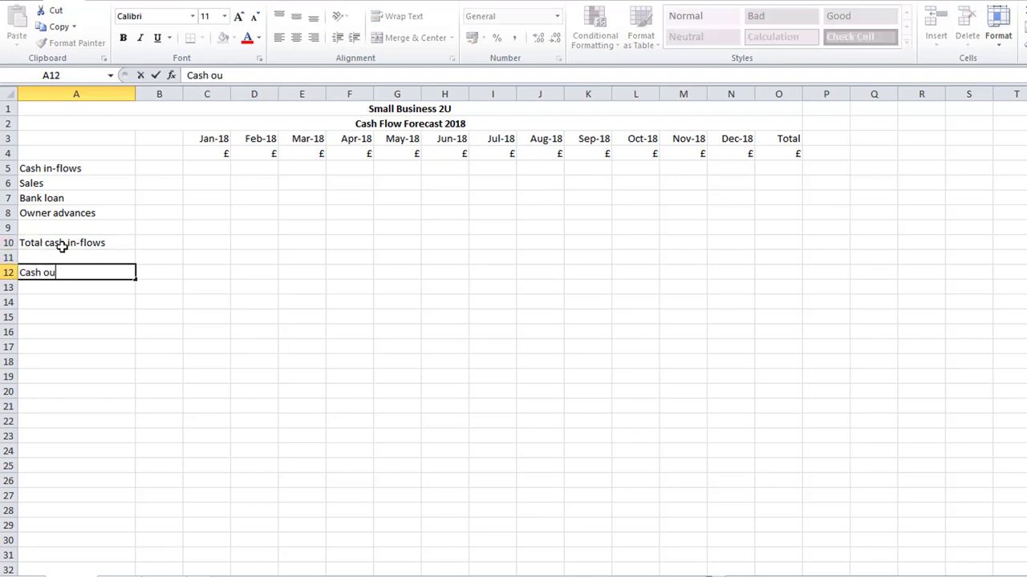
text(t-flows)
key(Return)
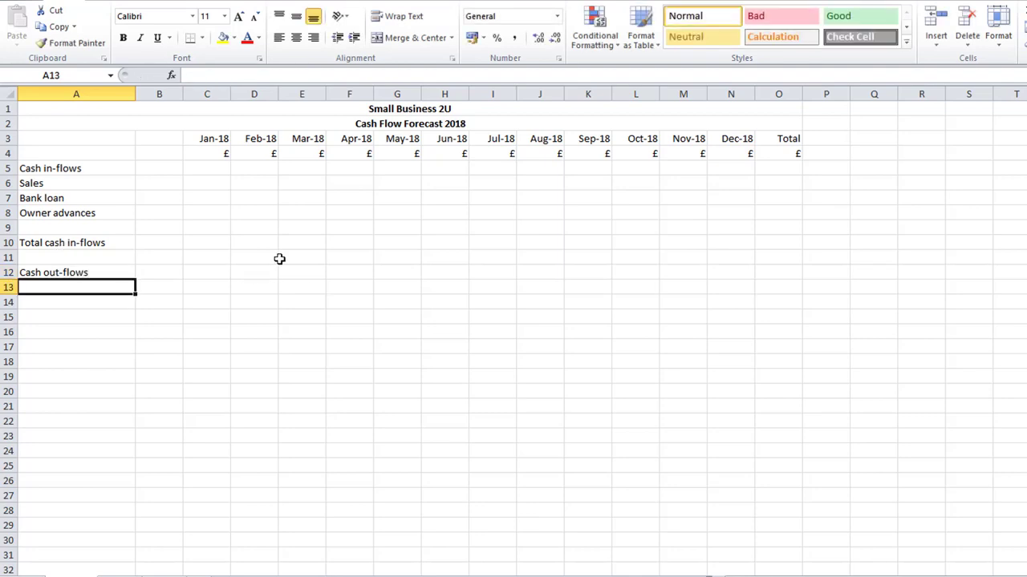
- List Equipment purchases, Loan repayments and Goods for resale in A13:A15 under the Cash out-flows heading
text(Eq)
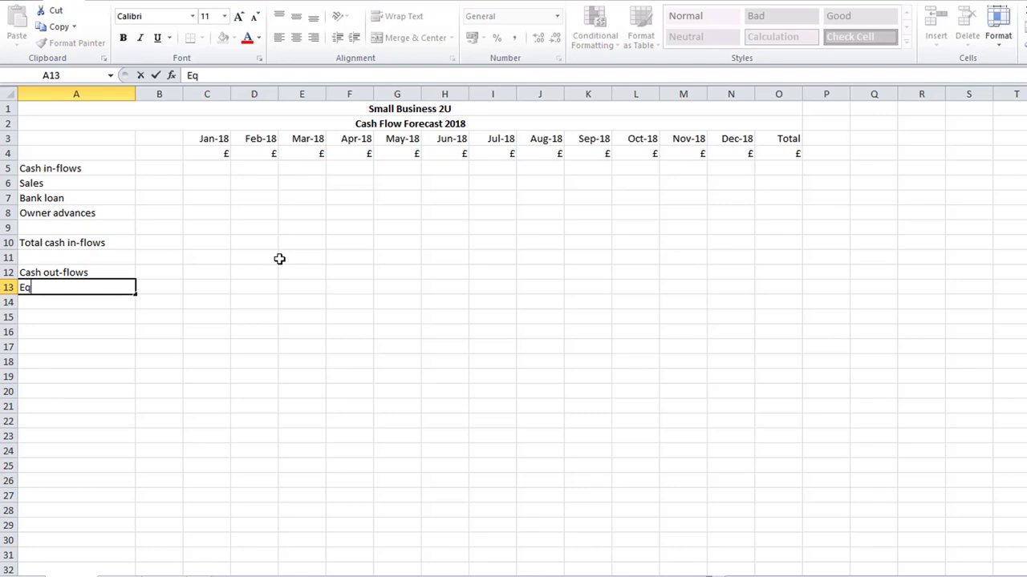
text(uipment)
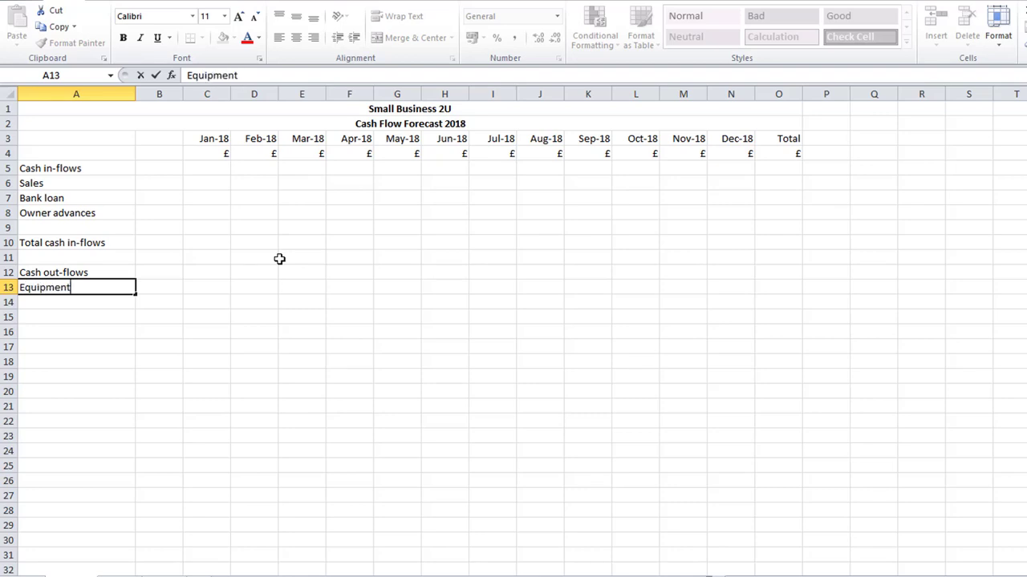
text( purchases)
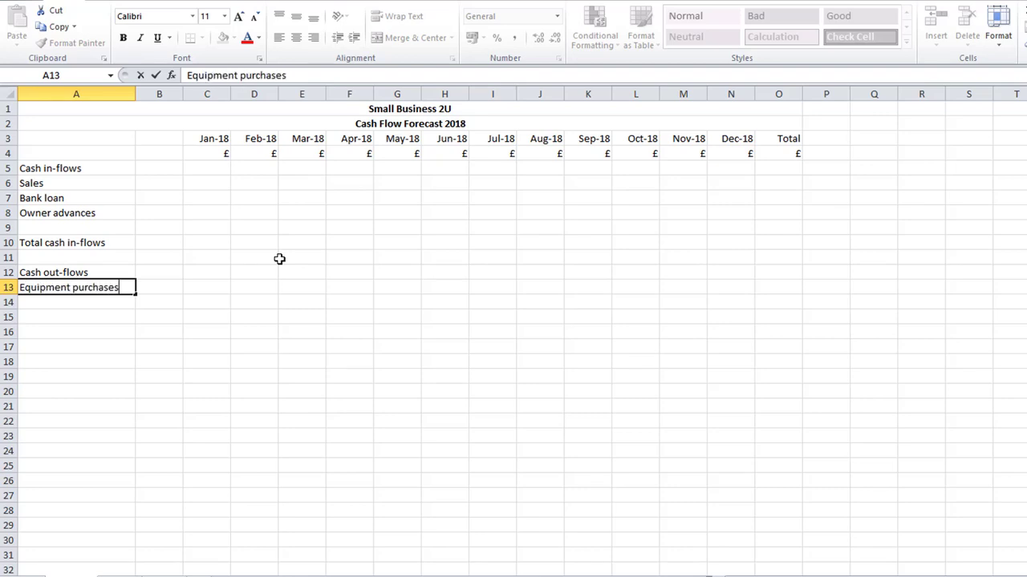
key(Return)
text(Loan )
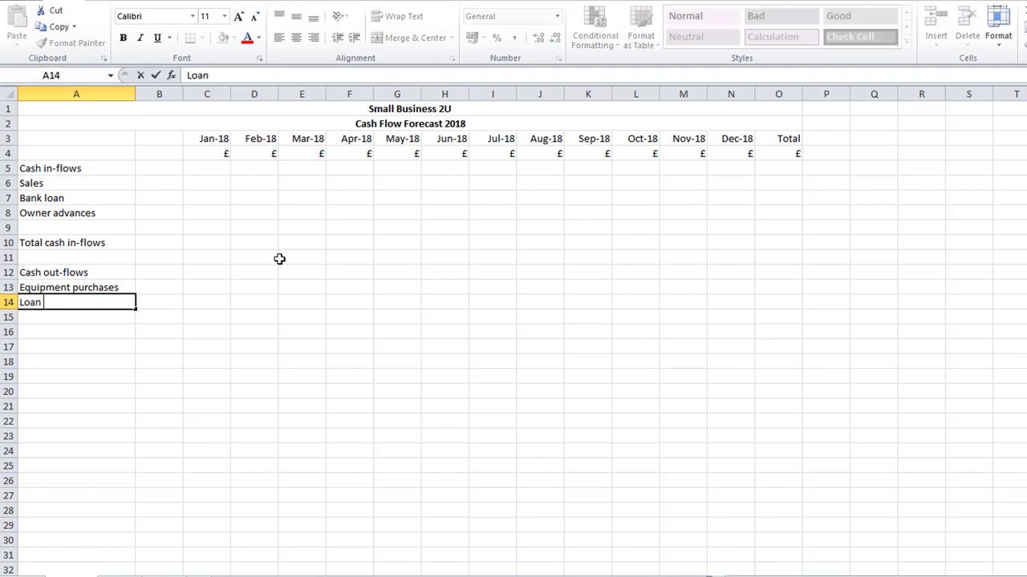
text(repayments)
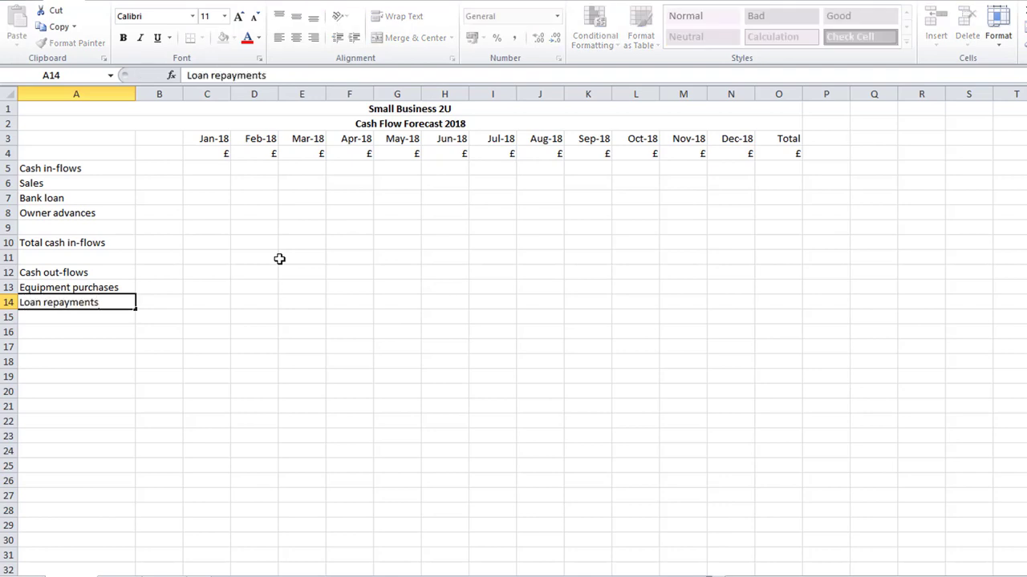
key(Return)
text(G)
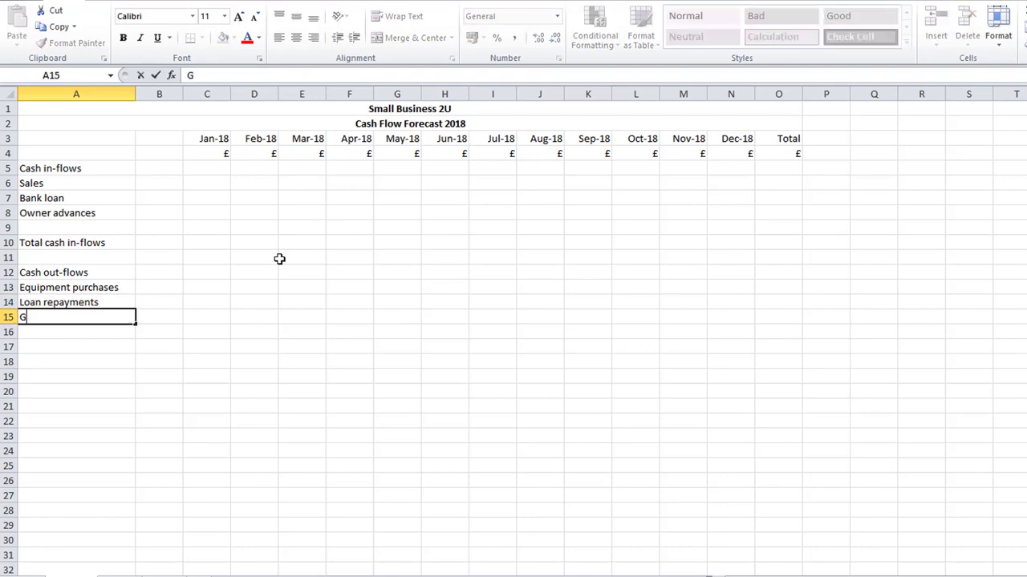
text(oods for resale)
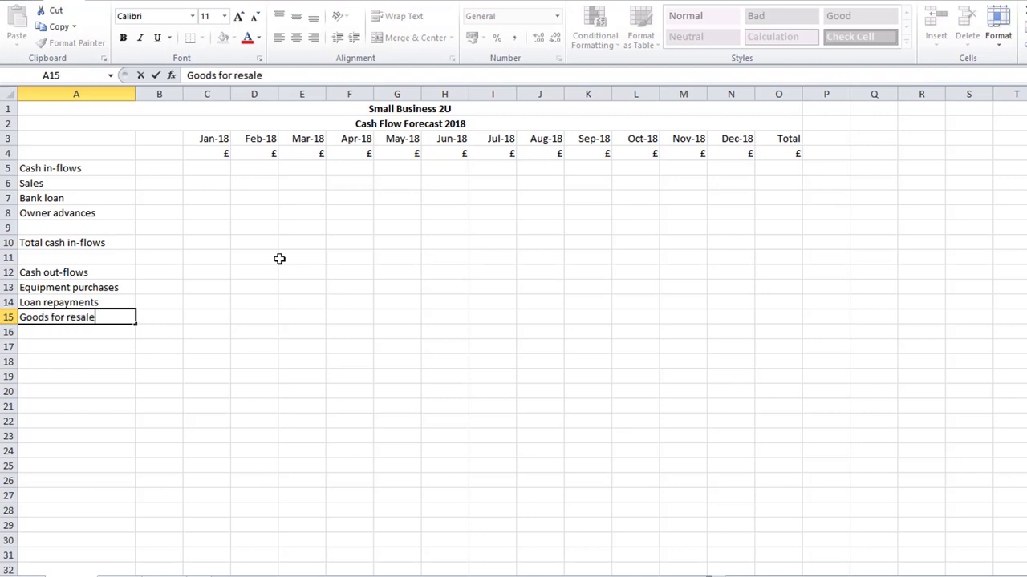
key(Return)
- Add Advertising, Merchant fees, Postage costs and Stationery to the cash out-flow categories in A16:A19
text(Advertising)
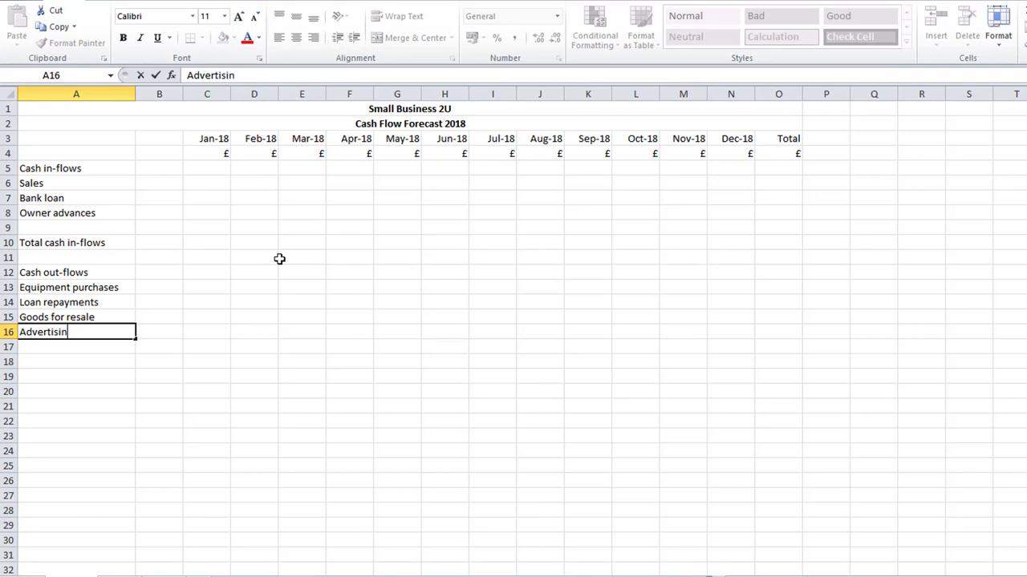
key(Return)
text(M)
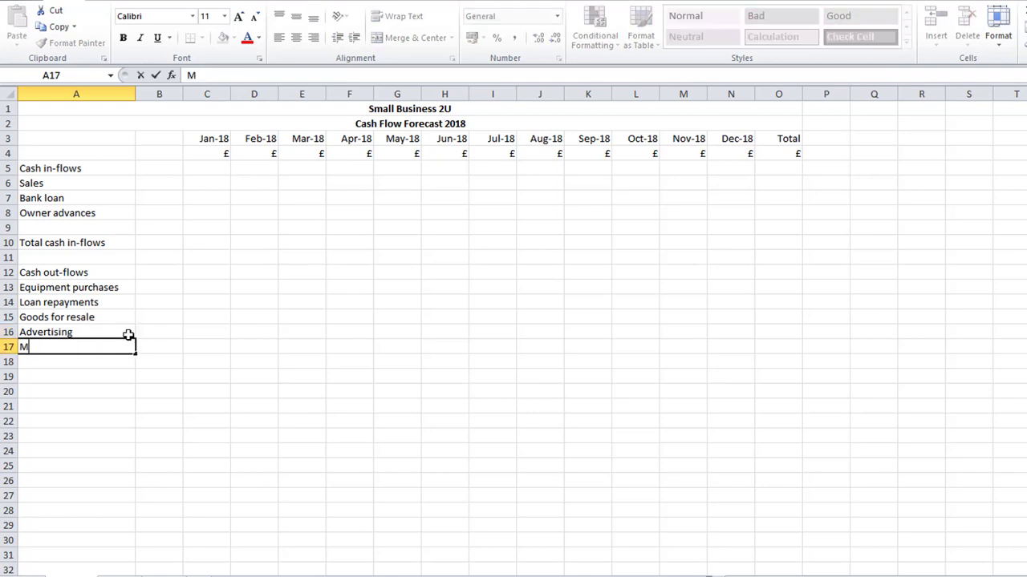
text(erchant fees)
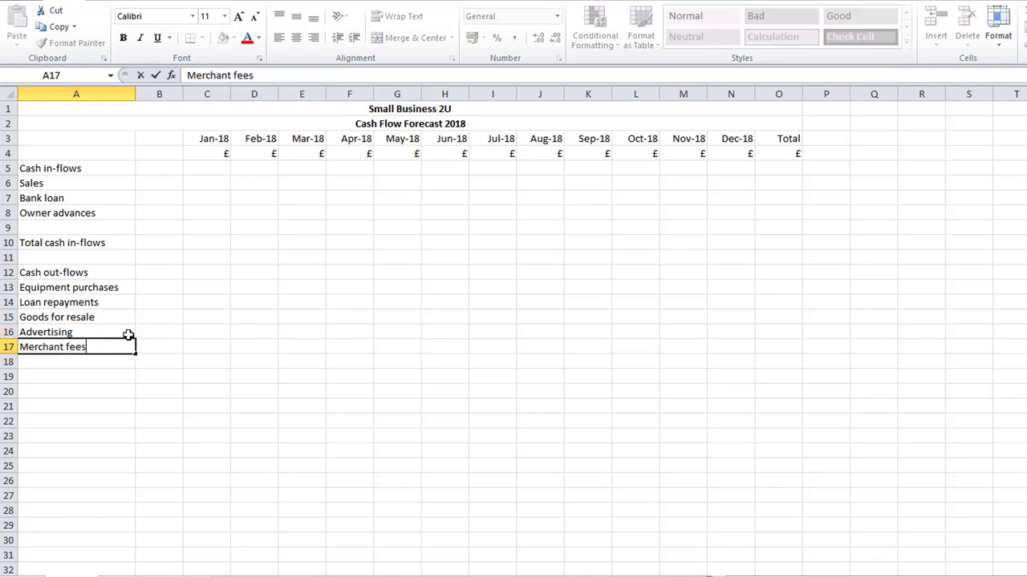
key(Return)
text(Post)
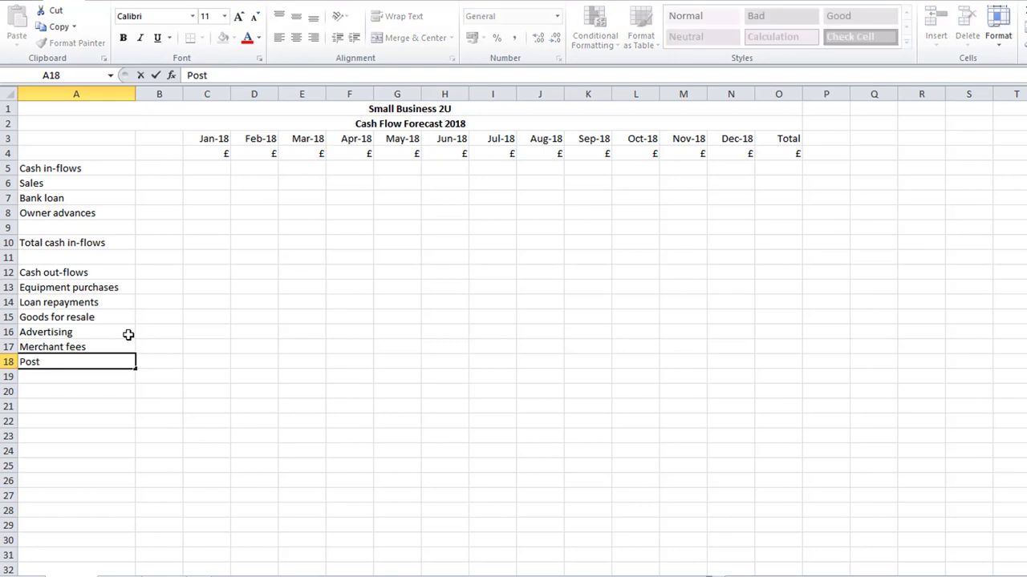
text(age costs)
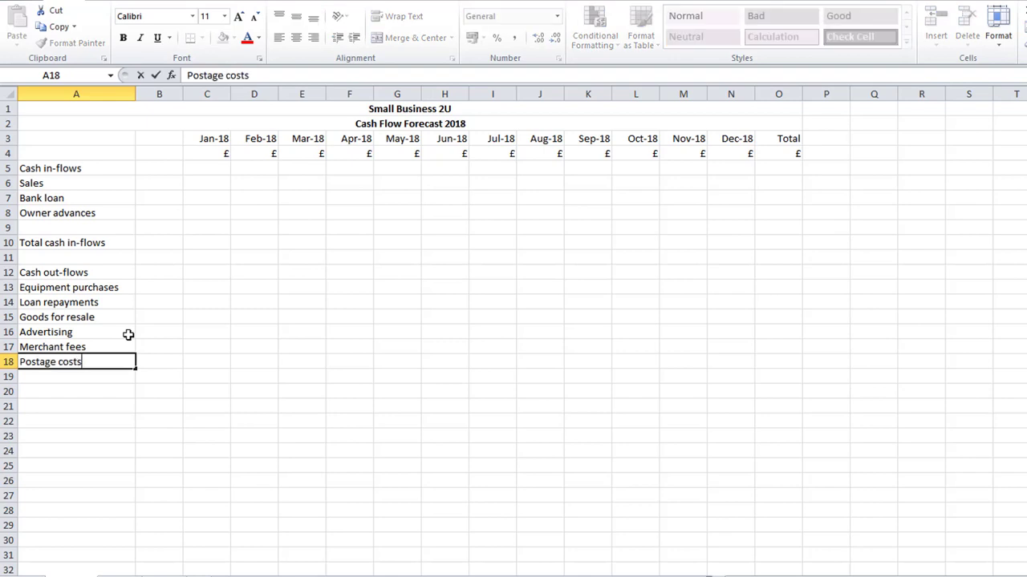
key(Return)
text(Stationery)
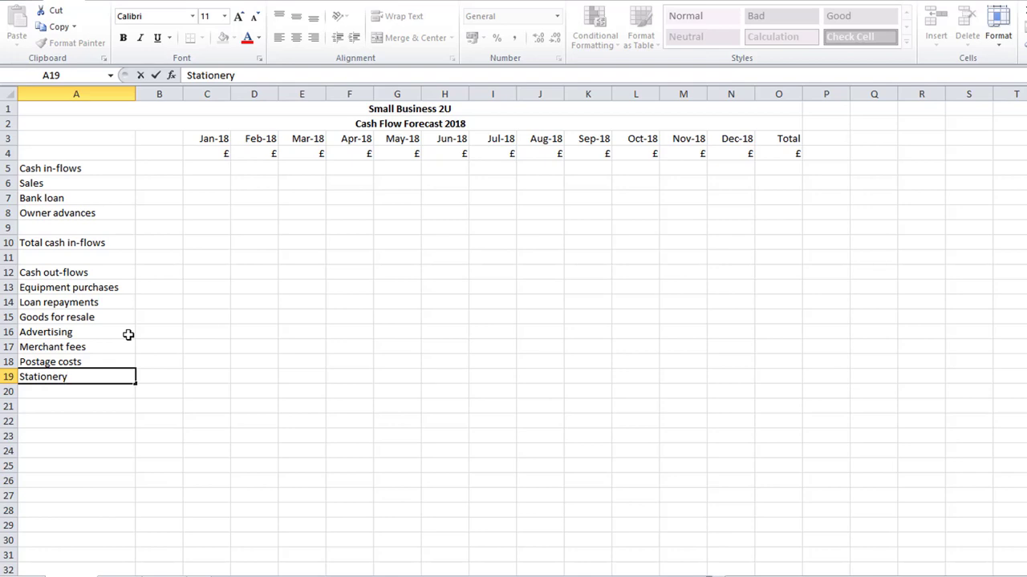
key(Return)
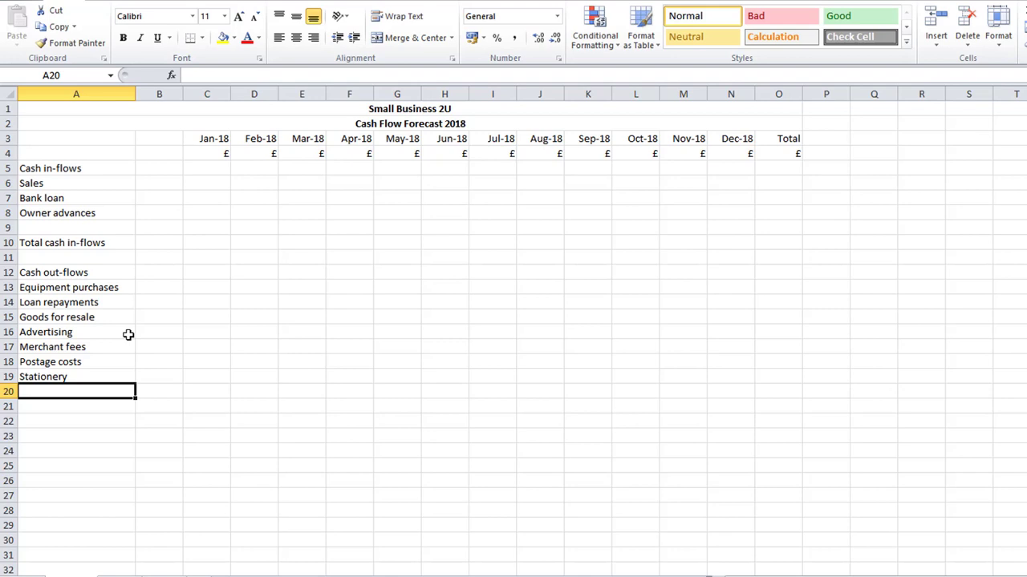
- Add Telephone in A20 and "Website and internet fees" in A21 to the cash out-flow categories
text(Tele)
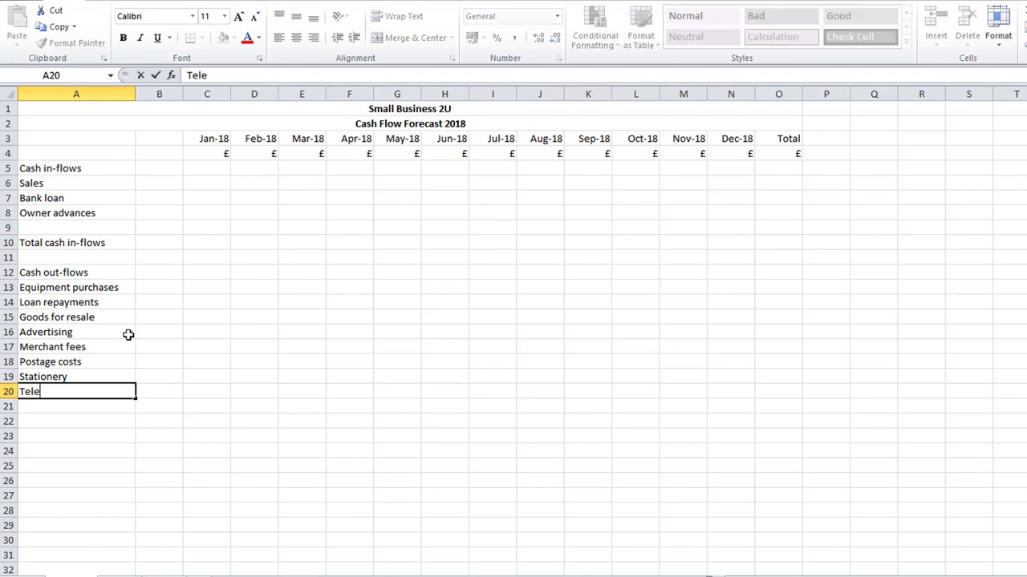
text(phone)
key(BackSpace)
key(BackSpace)
key(BackSpace)
text(ones)
key(BackSpace)
key(Return)
text(bsi)
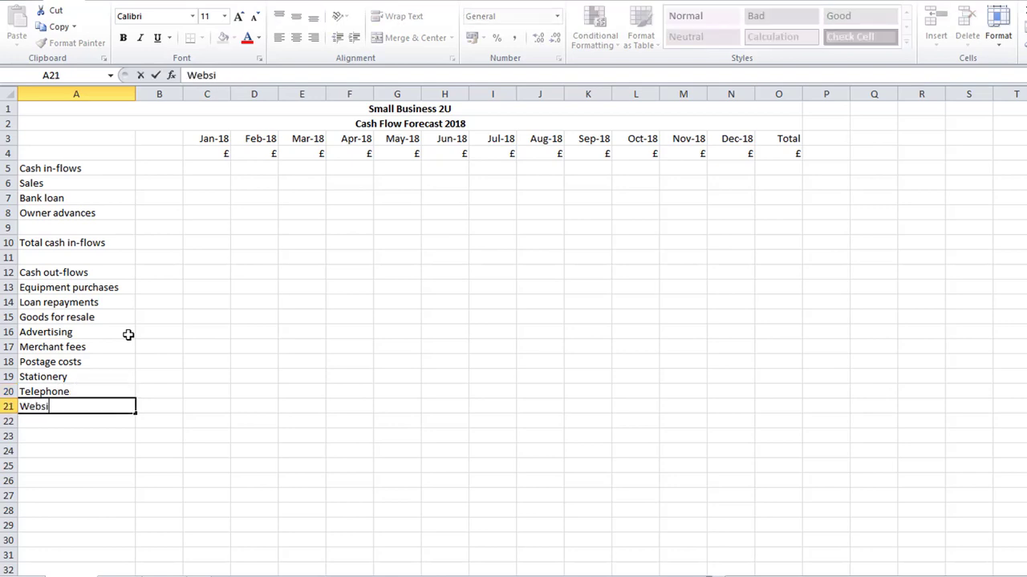
text(te and internet fees)
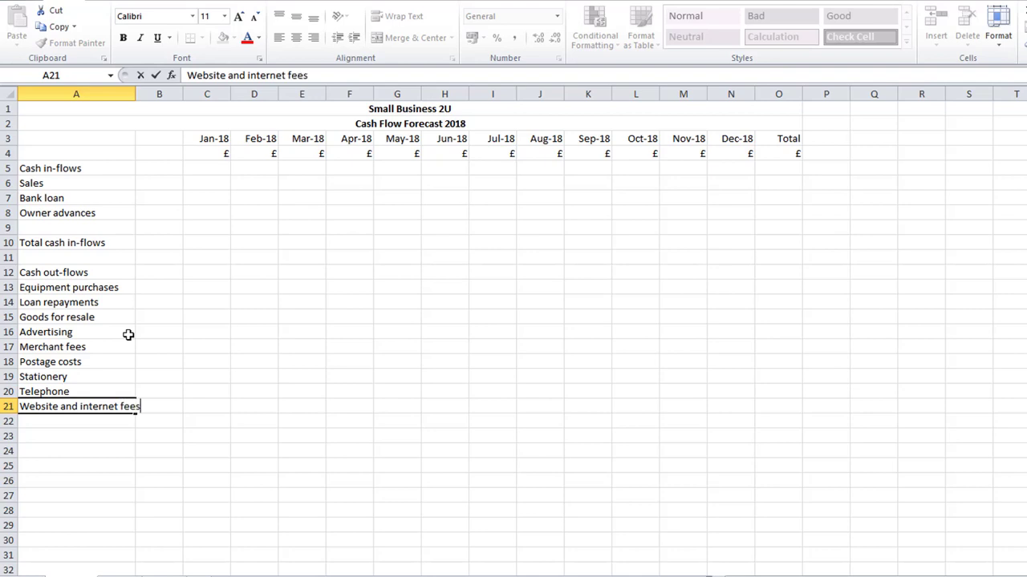
key(Return)
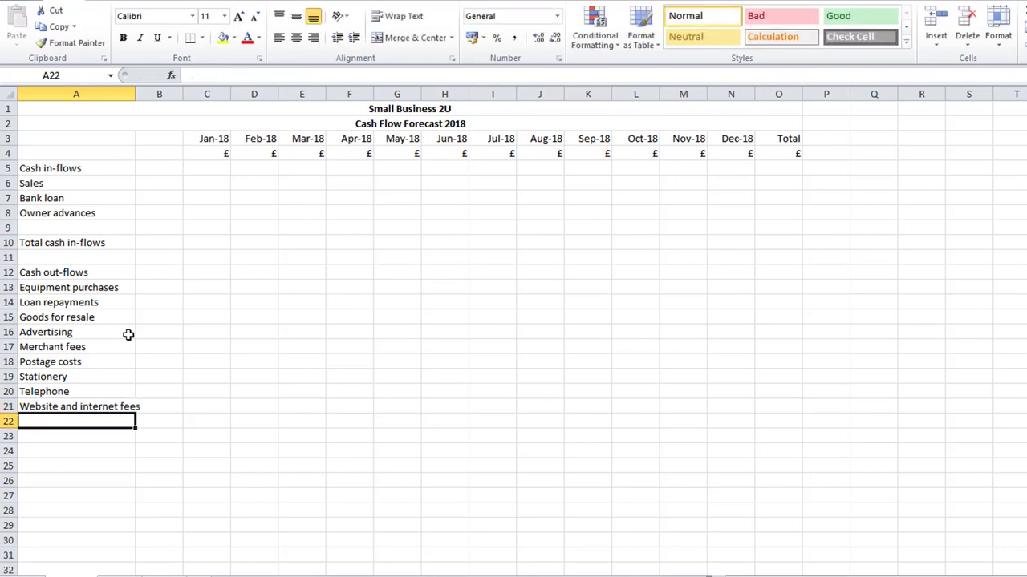
- Complete the cash out-flow categories with Overdraft interest in A22 and Owner's drawings in A23
text(Overdraft interest)
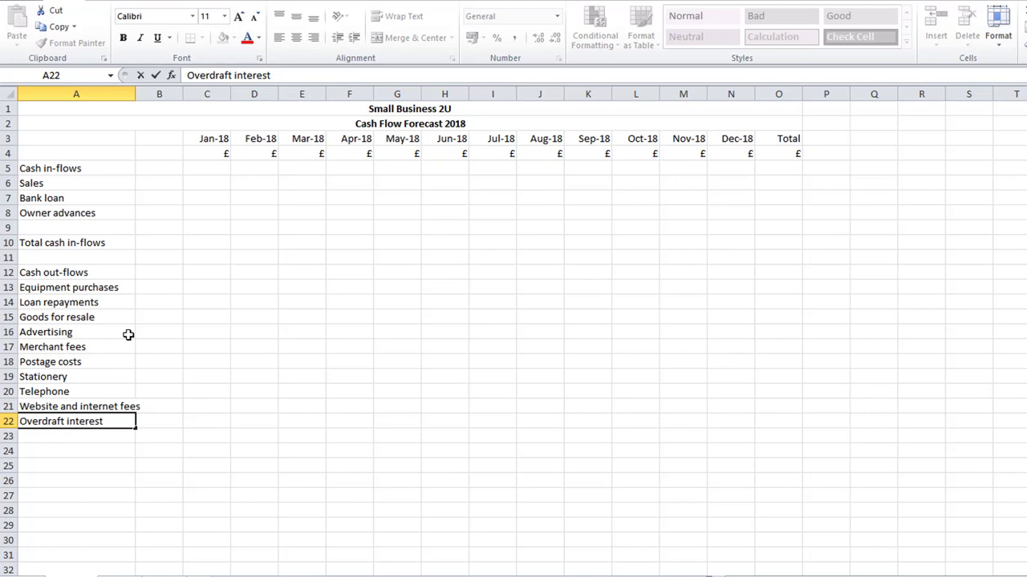
key(Return)
text(Own)
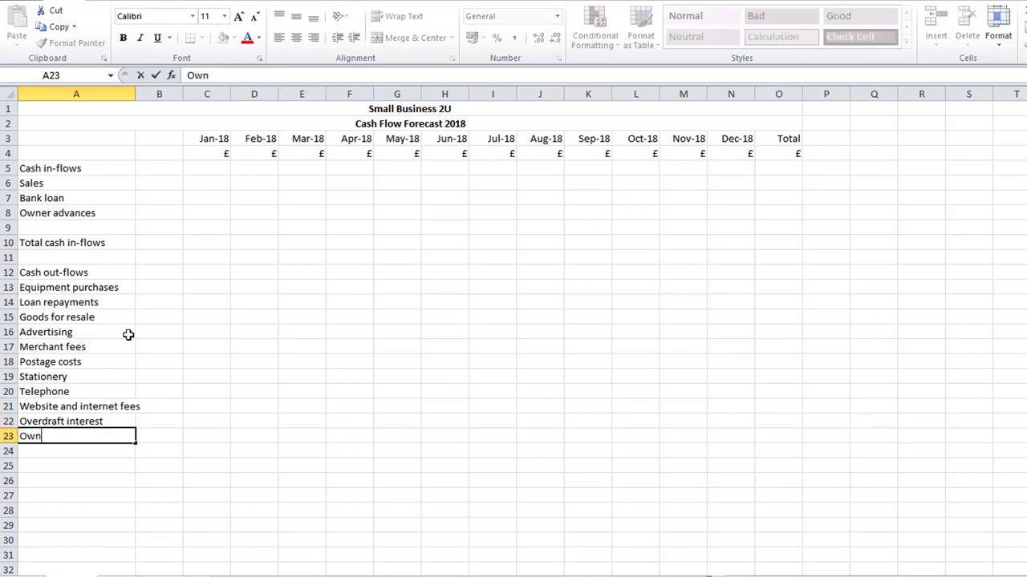
text(er's drawings)
key(Return)
- Enter the label "Total cash out-flows" in A25, leaving row 24 blank
key(Return)
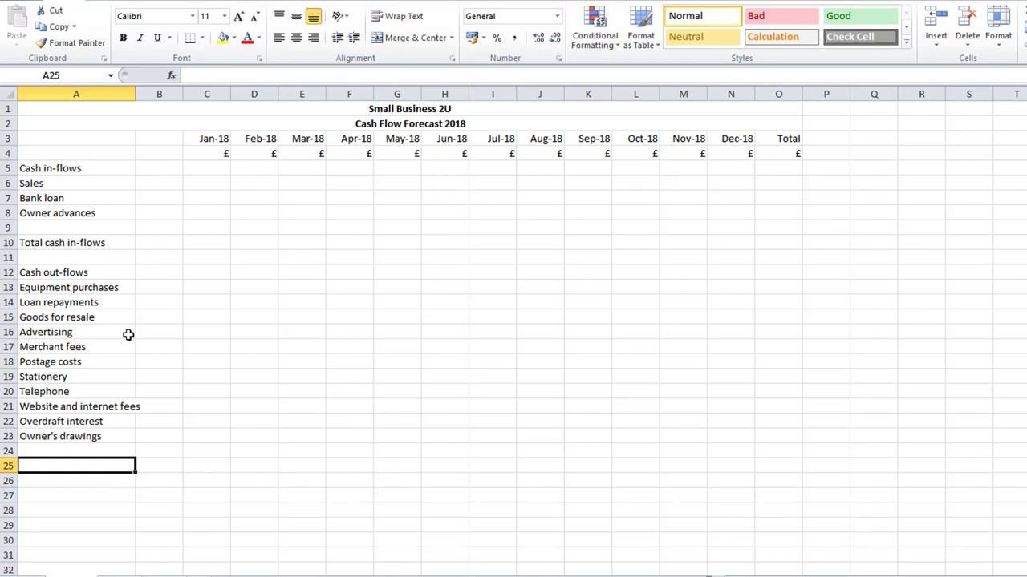
text(Total cash)
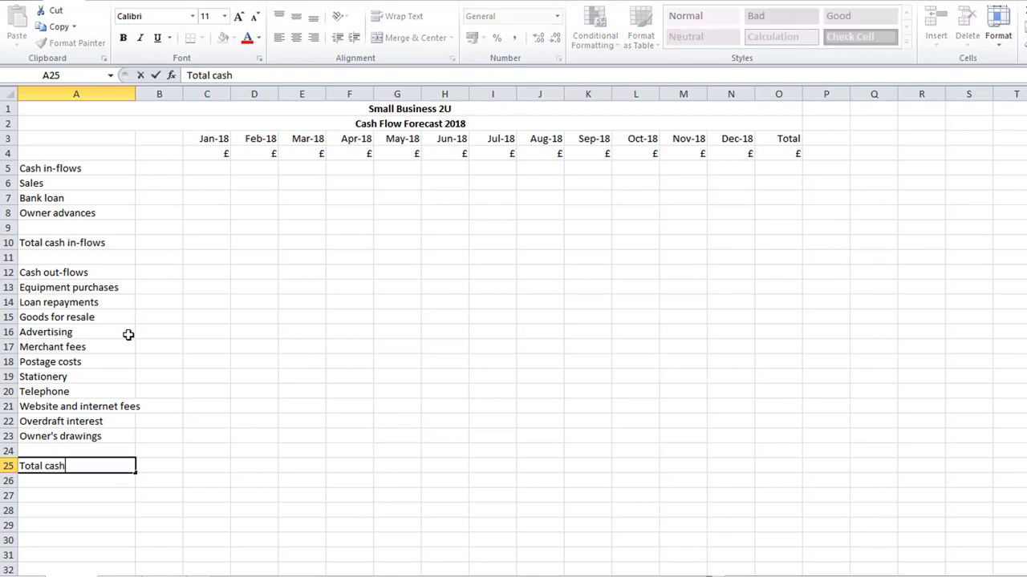
text( out-flows)
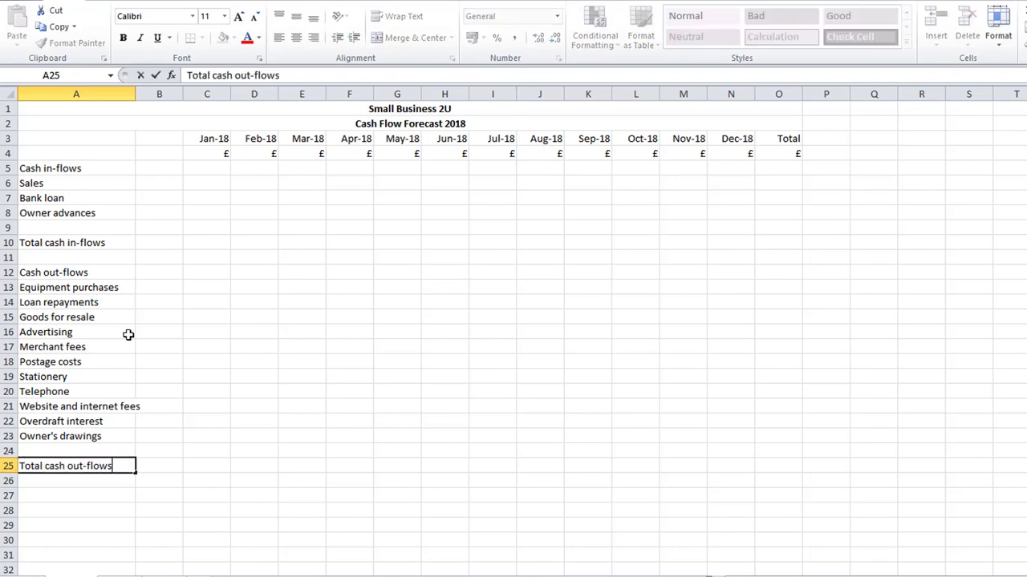
key(Return)
- Enter the label "Net in-flows and out-flows" in A27, leaving row 26 blank
key(Return)
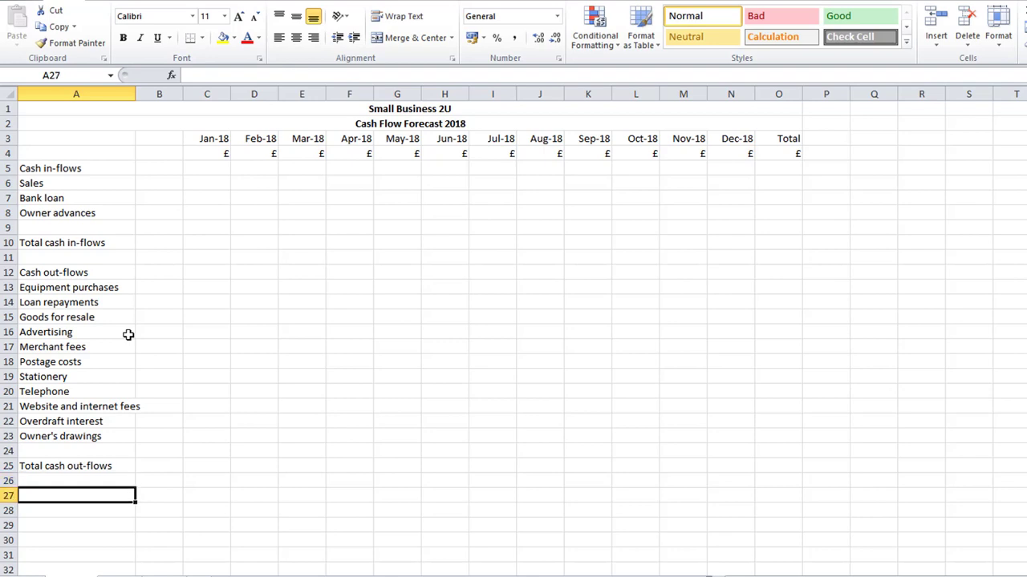
text(Ne)
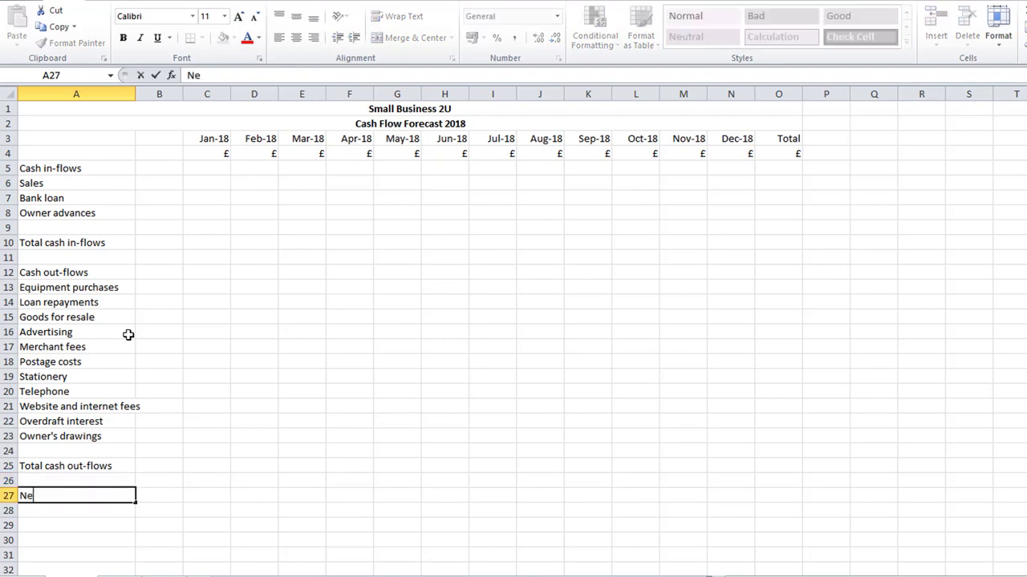
text(t in-flows and out)
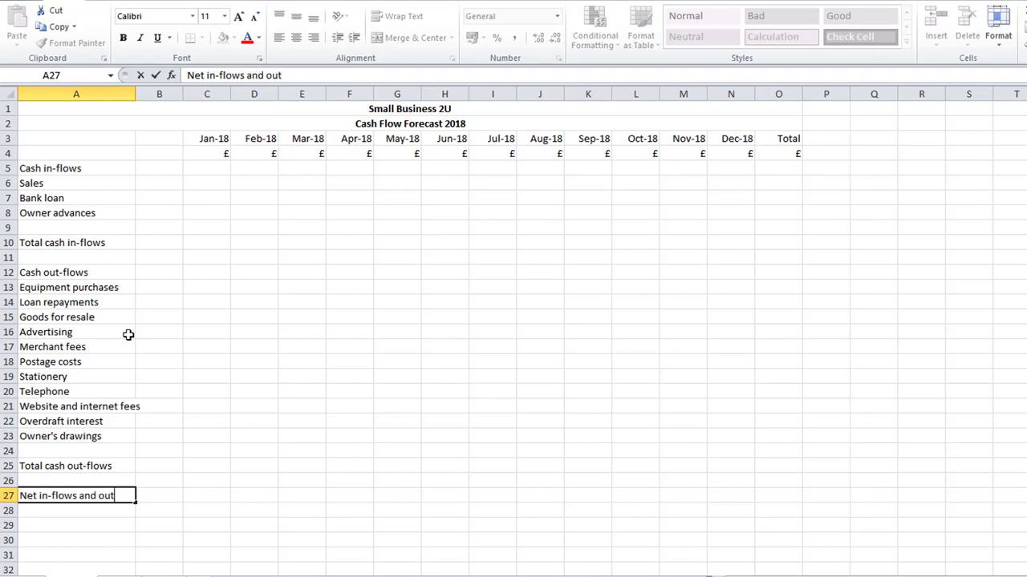
text(-flows)
key(Return)
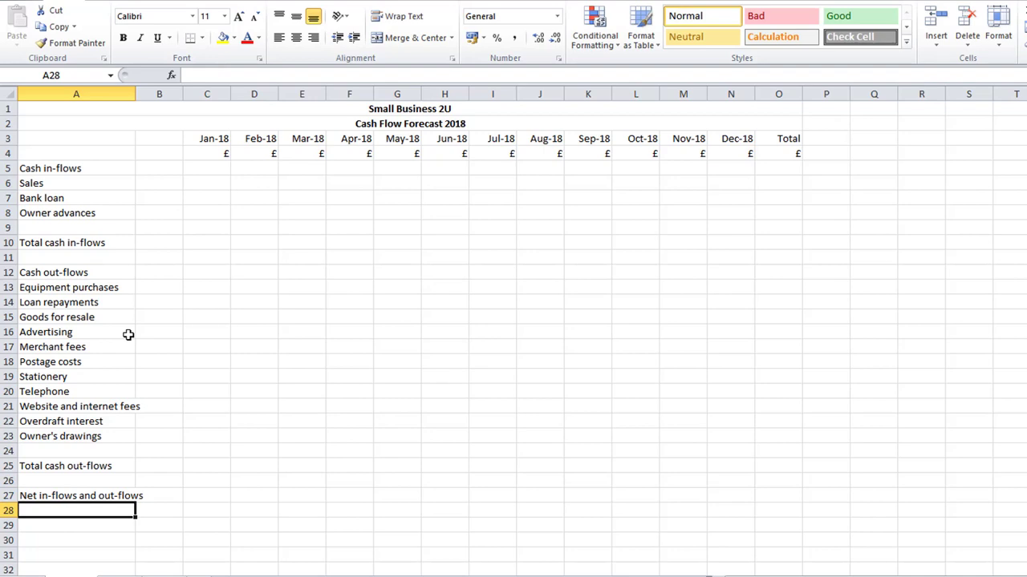
- Enter the labels "Opening balance" in A29 and "Closing balance" in A30, leaving row 28 blank
key(Down)
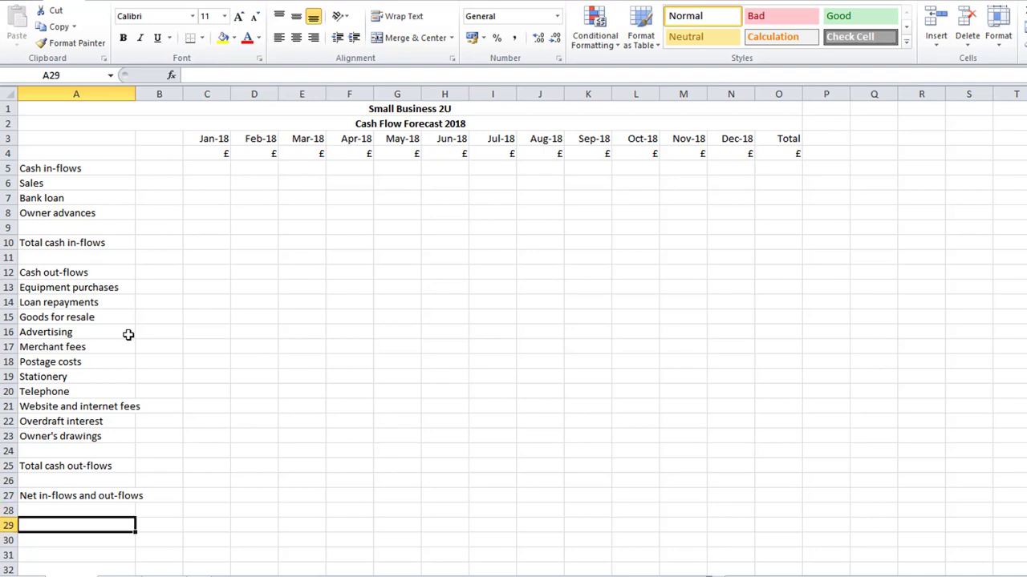
text(Openi)
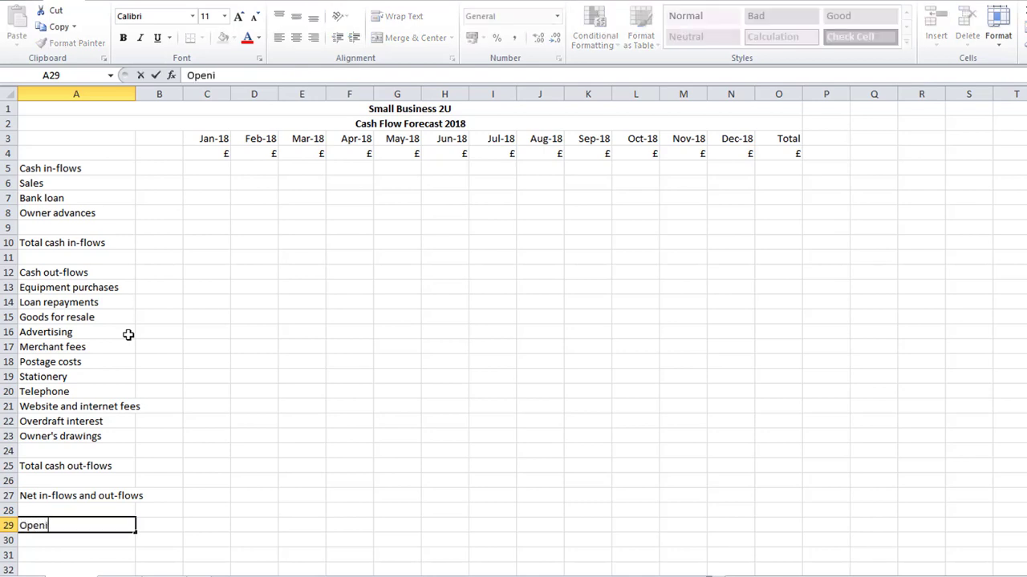
text(ng balance)
key(Return)
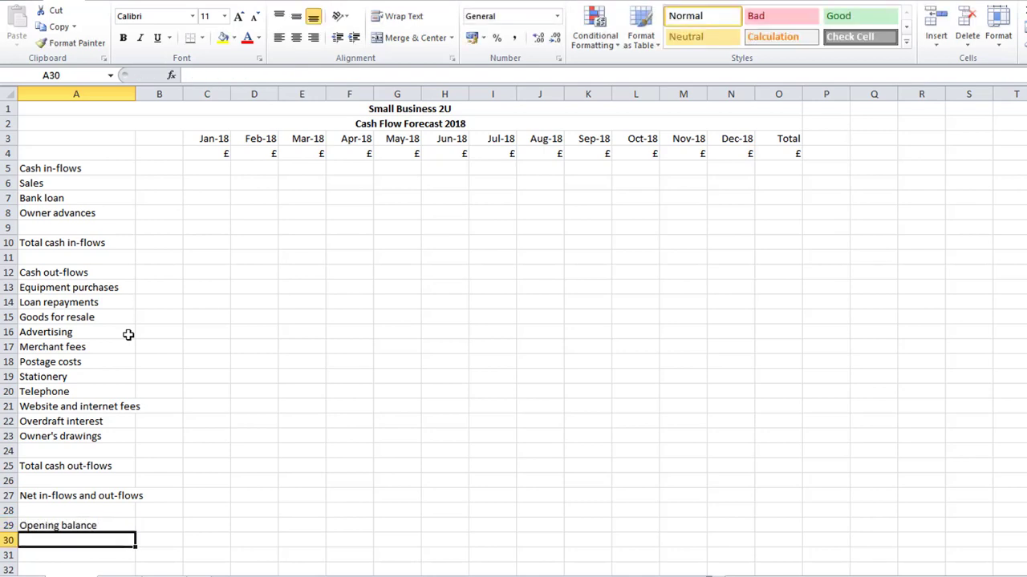
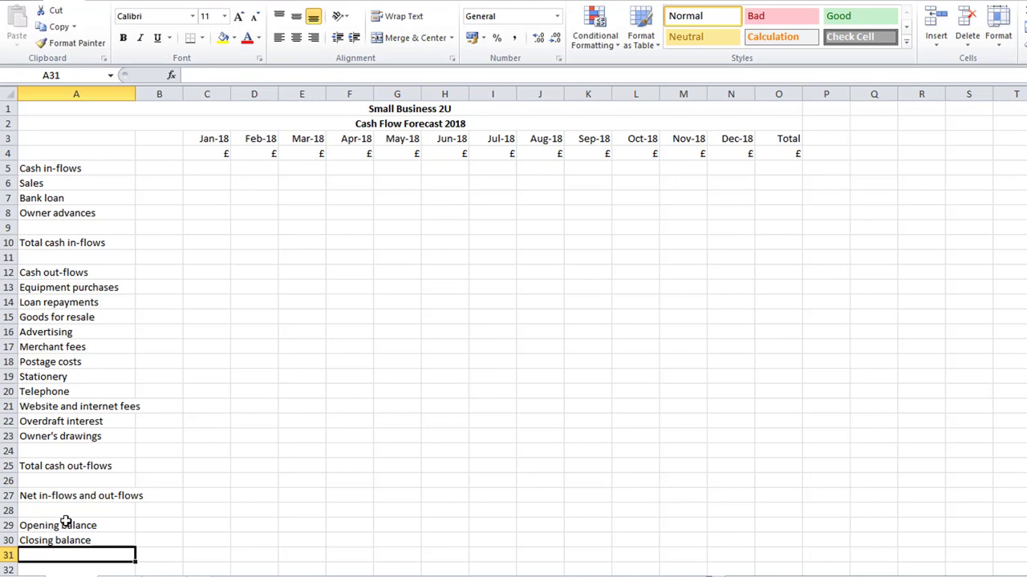
- Set the height of the blank spacer rows 9, 11, 24, 26, 28 and 31 to 5
click(5, 228)
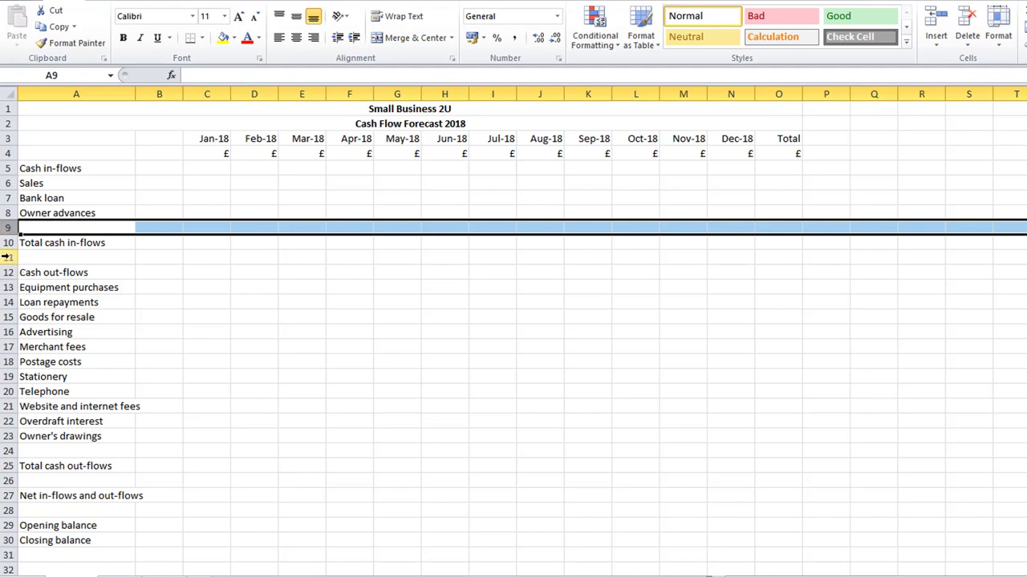
ctrl+click(7, 257)
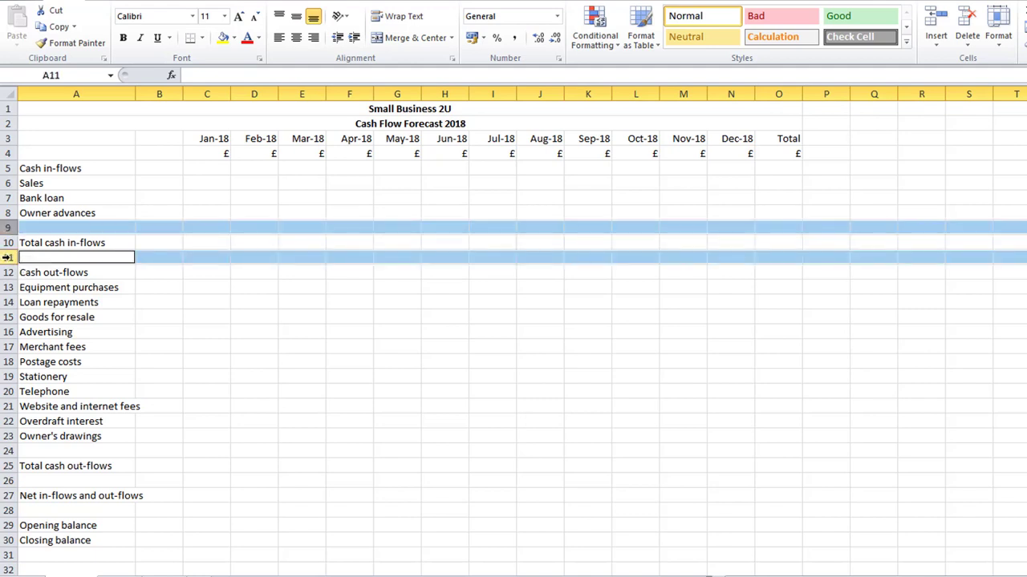
ctrl+click(7, 451)
ctrl+click(7, 481)
ctrl+click(6, 511)
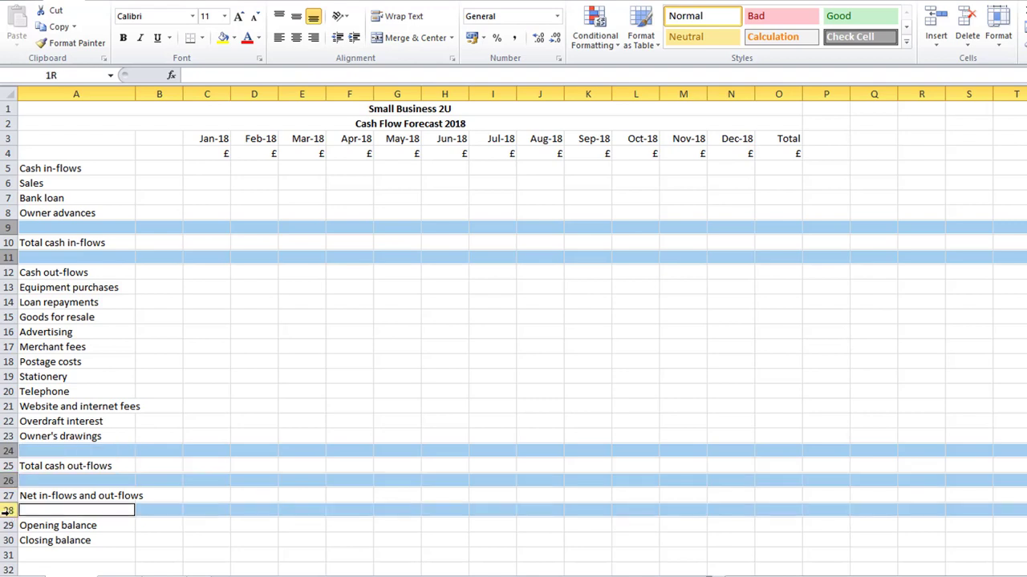
ctrl+click(7, 555)
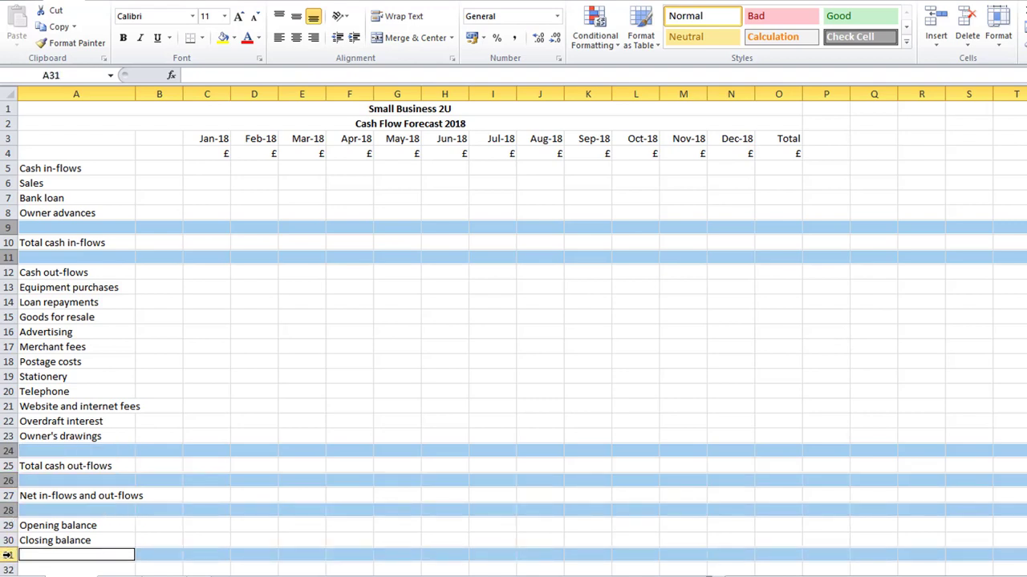
right_click(6, 228)
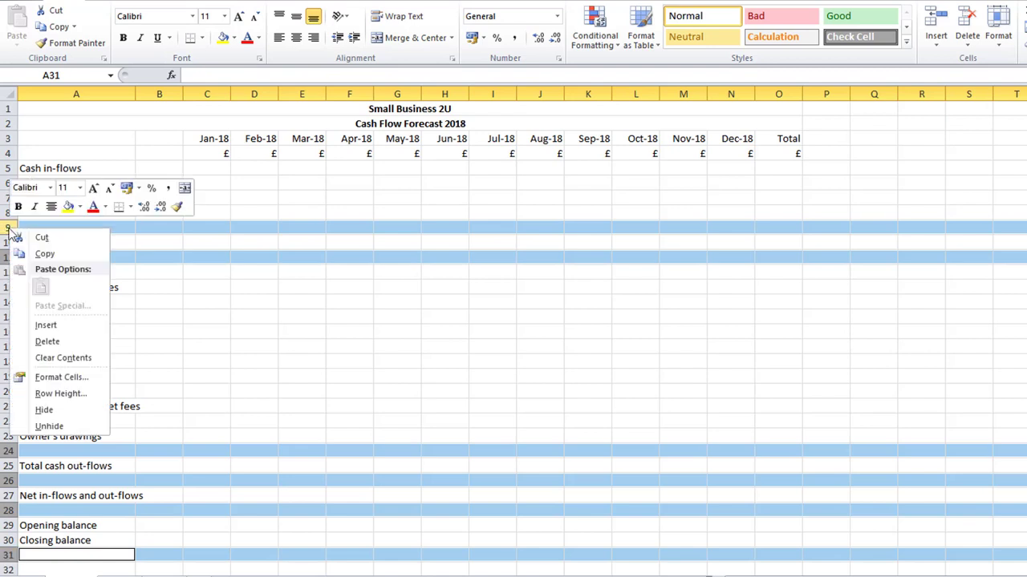
click(53, 396)
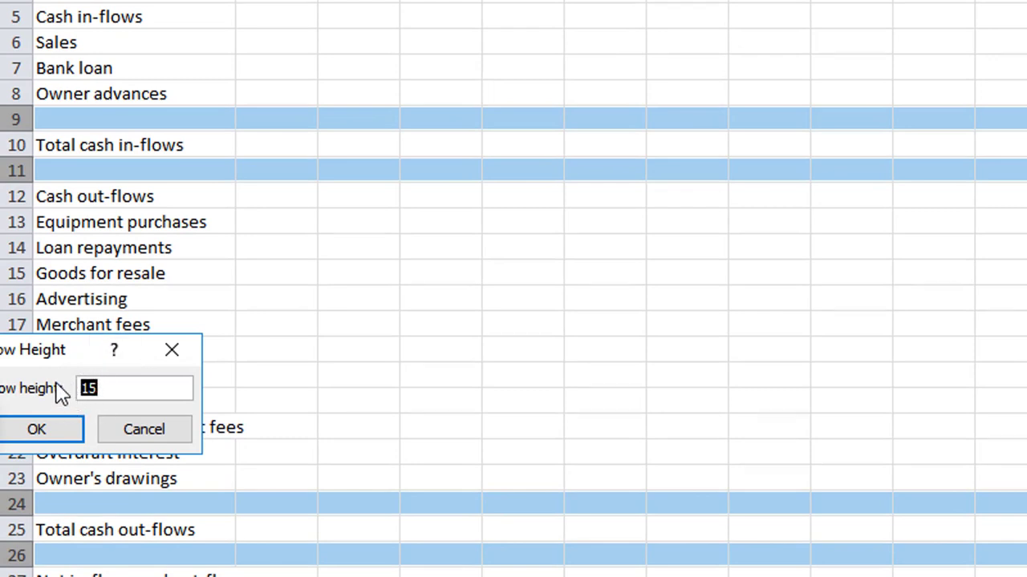
text(5)
click(37, 429)
- Make the labels Cash in-flows in A5, Total cash in-flows in A10 and Cash out-flows in A12 bold
click(89, 16)
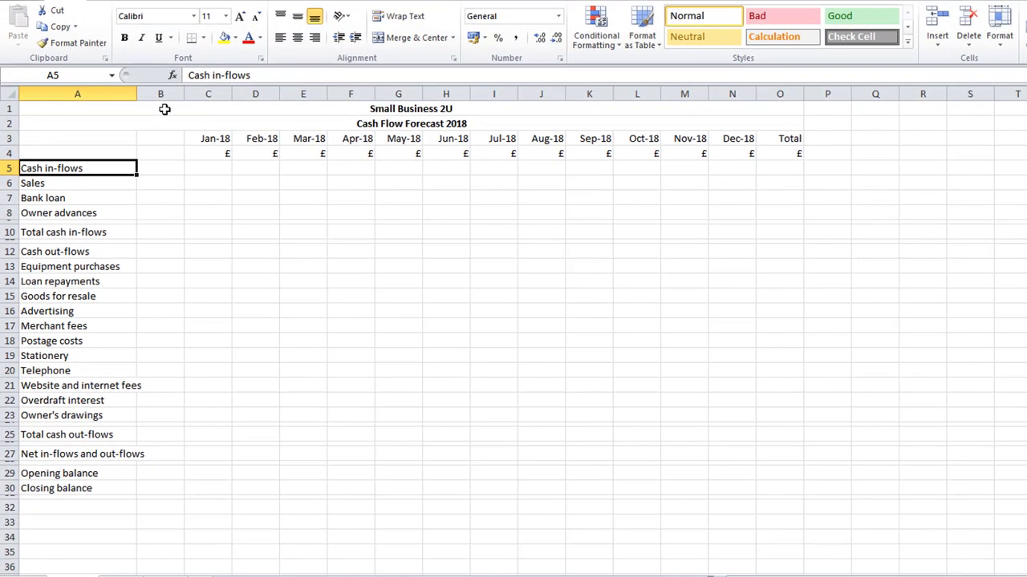
click(125, 40)
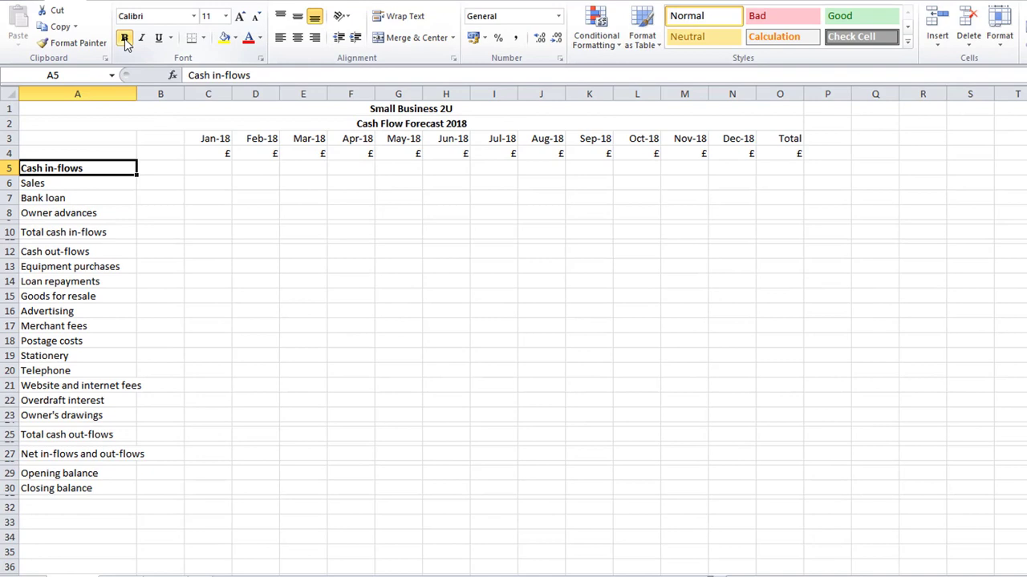
key(Down)
key(Down)
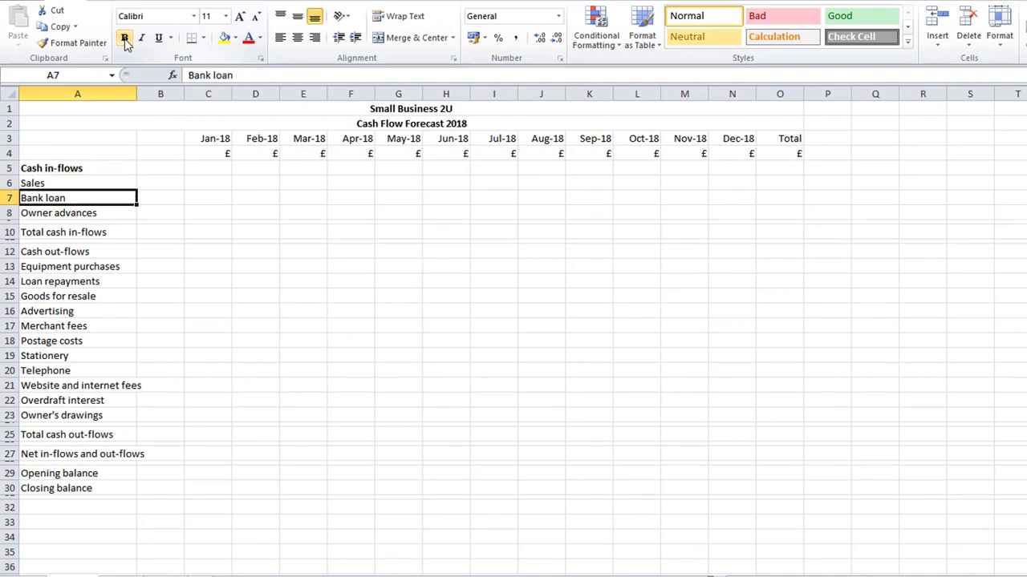
key(Up)
key(Up)
key(Down)
key(Down)
key(Down)
key(Down)
key(Down)
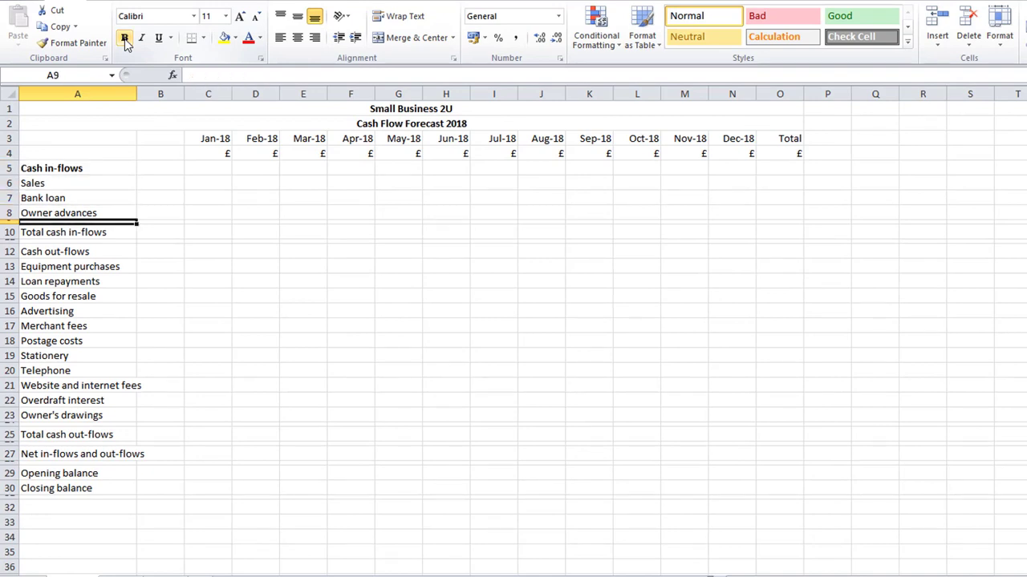
click(126, 40)
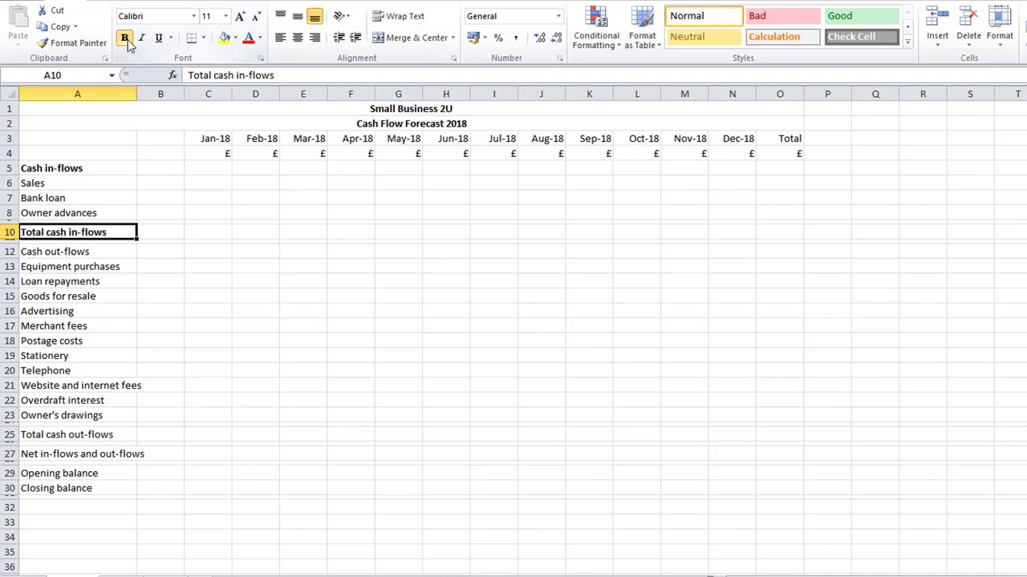
key(Down)
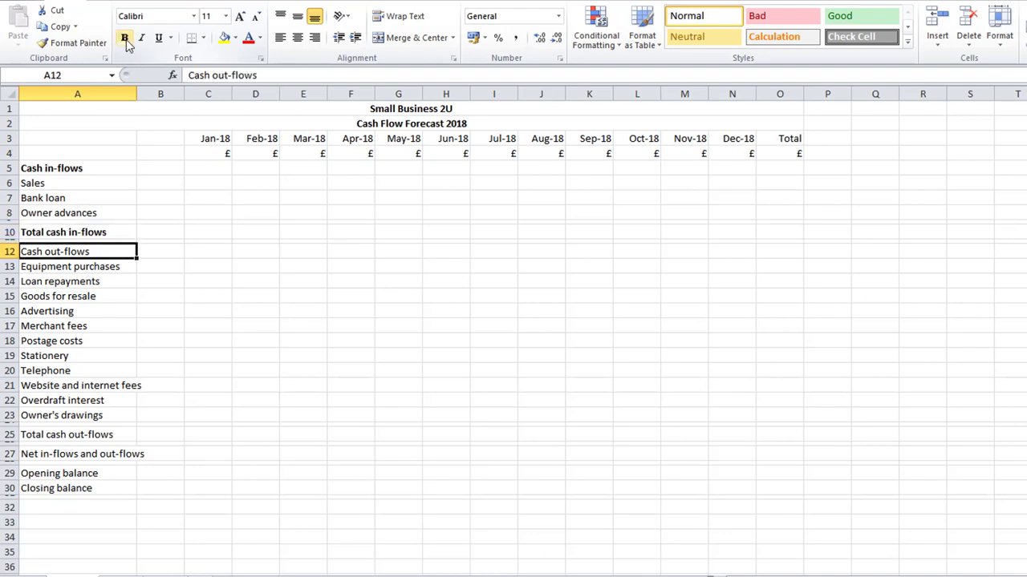
click(126, 40)
- Make the labels Total cash out-flows in A25 and Net in-flows and out-flows in A27 bold
key(Down)
key(Down)
key(Down)
key(Down)
key(Down)
key(Down)
key(Down)
key(Down)
key(Down)
key(Down)
key(Down)
key(Down)
key(Down)
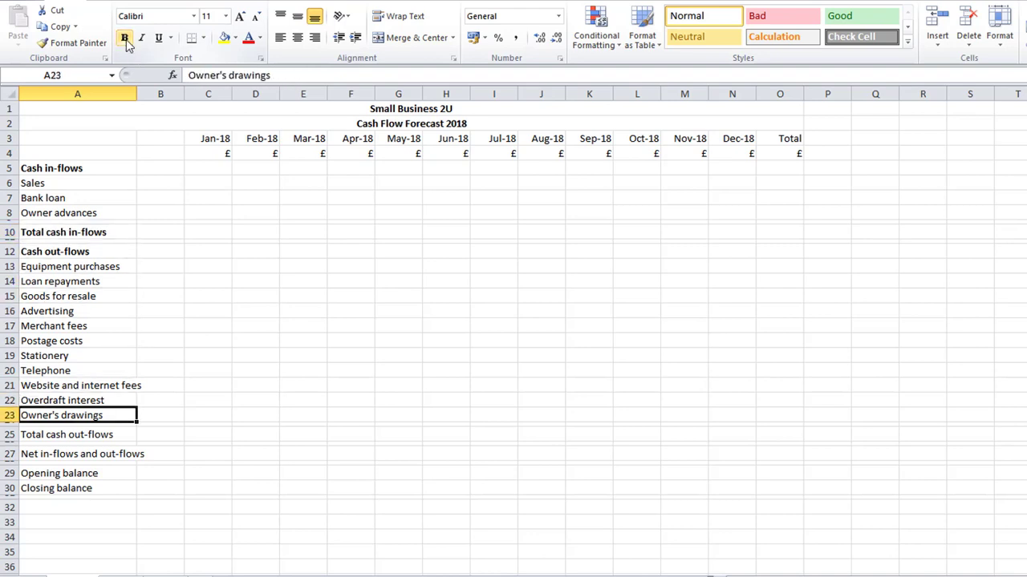
click(126, 40)
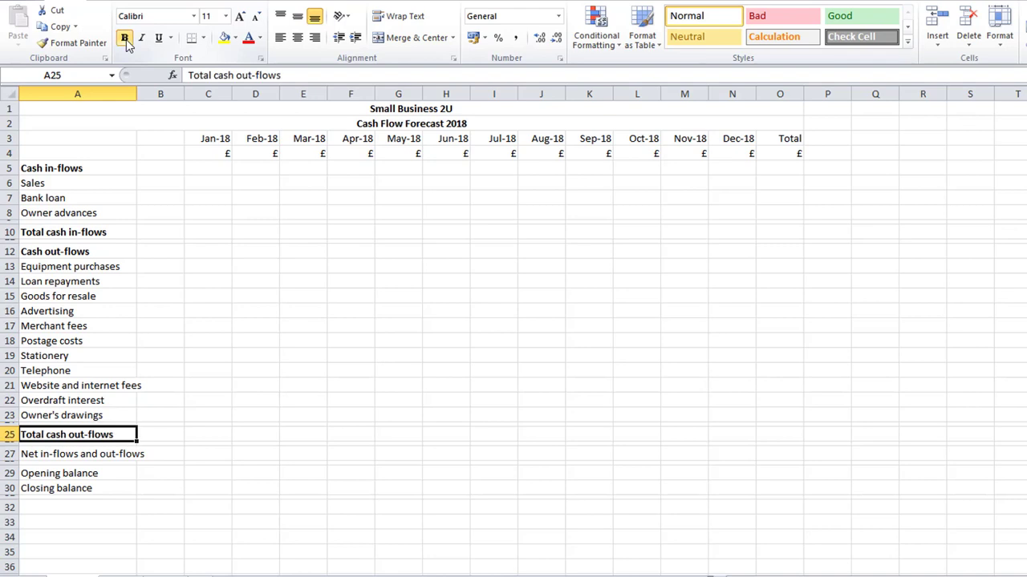
key(Down)
click(126, 40)
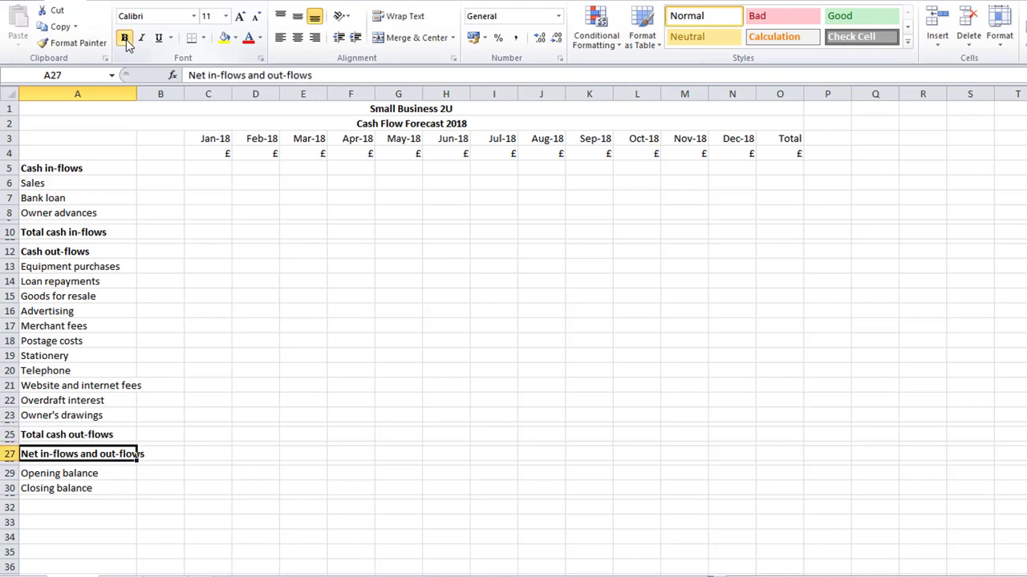
- Make the Opening balance and Closing balance labels in A29 and A30 bold
key(Down)
key(Down)
click(126, 40)
key(Down)
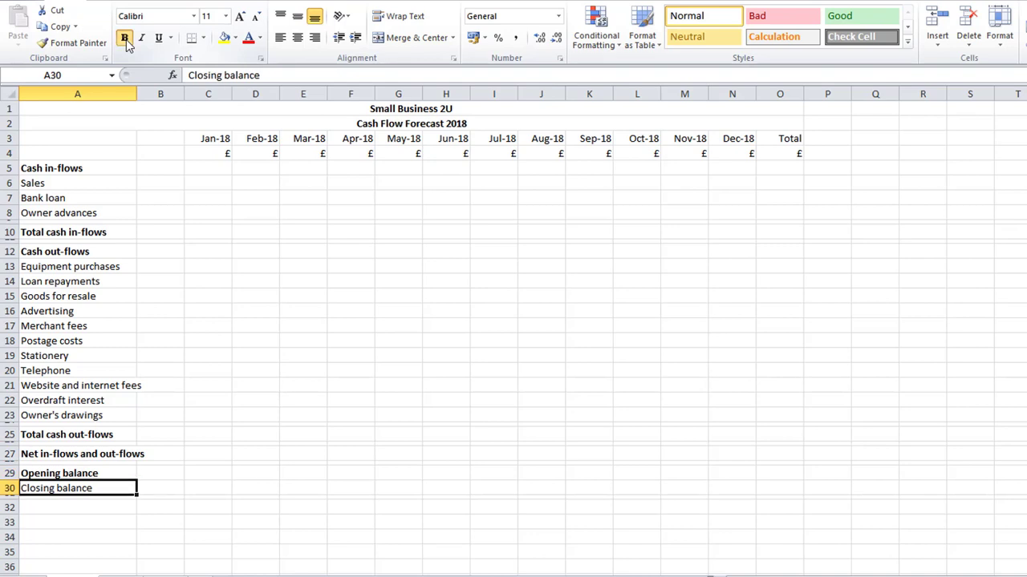
click(126, 41)
- Enter the label "Number of sales" in A32, leaving row 31 blank
key(Down)
key(Down)
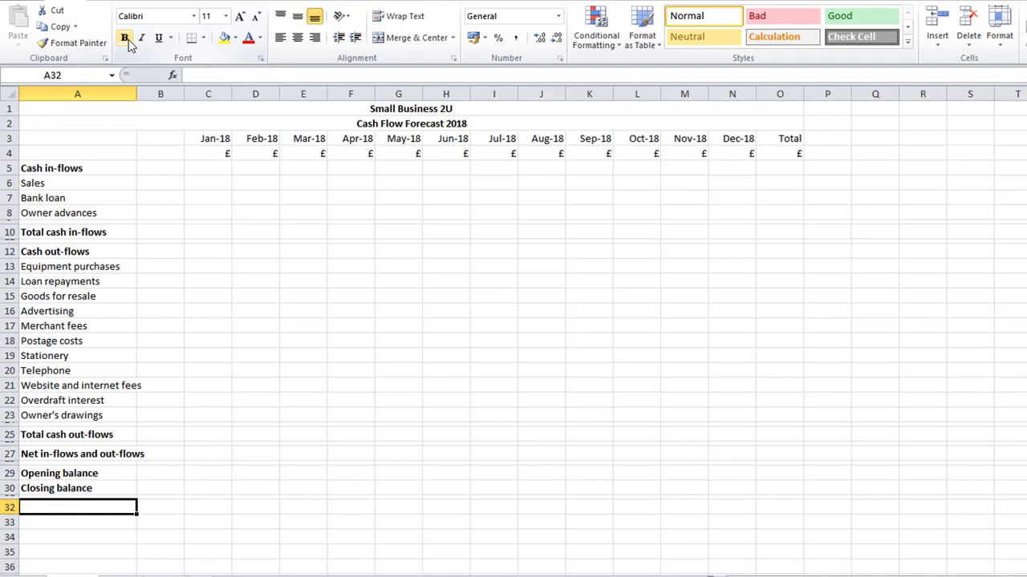
text(Number)
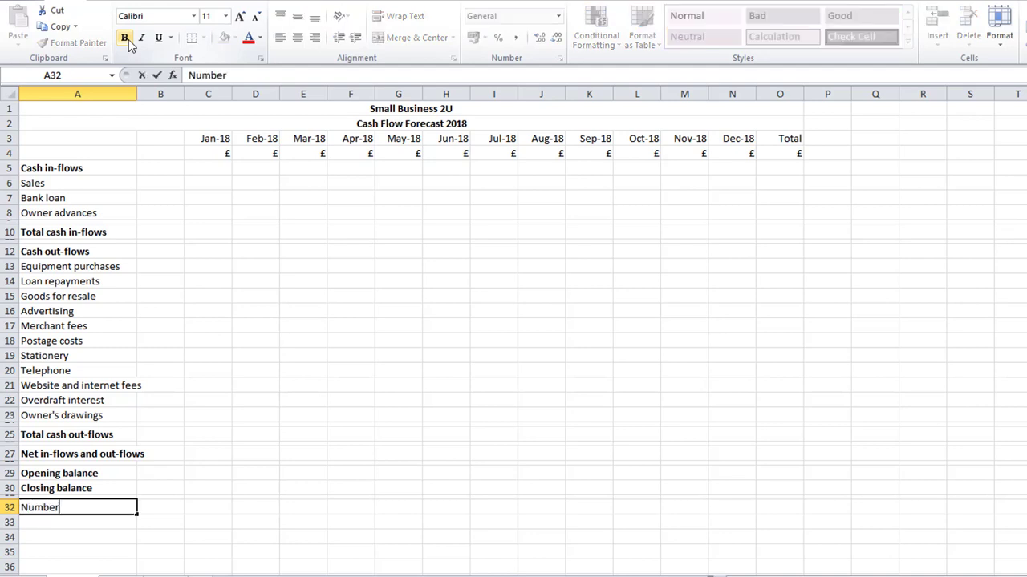
text( of sales)
click(125, 38)
key(Return)
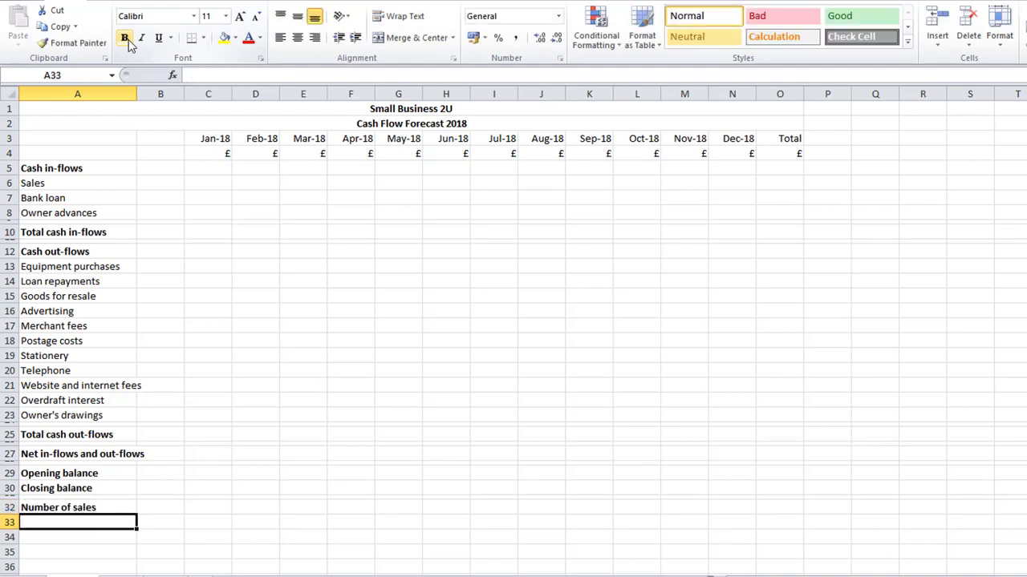
- Enter the label "Number of purchases" in A33 and remove bold formatting from A32:A36
text(Number of purchases)
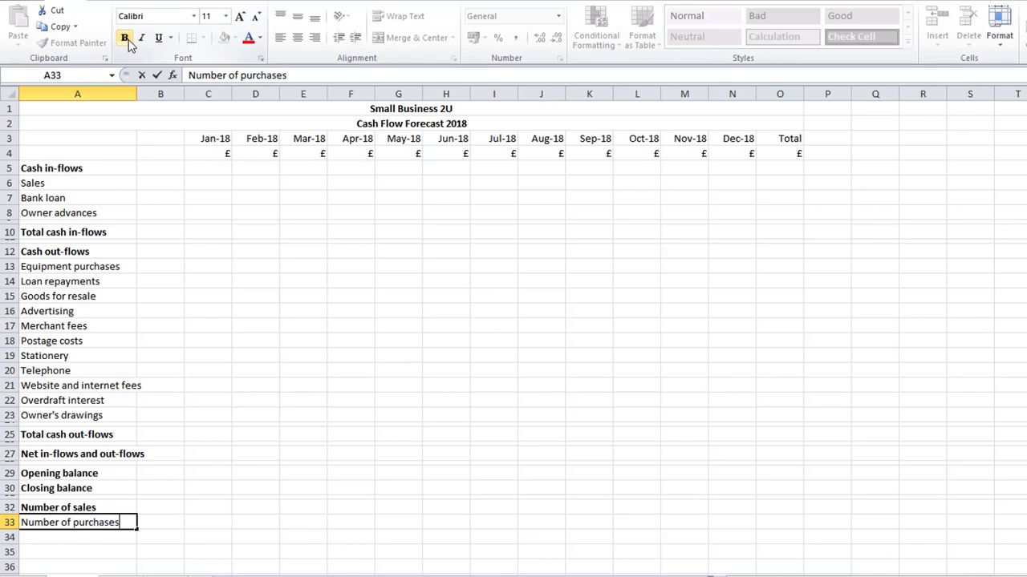
key(Up)
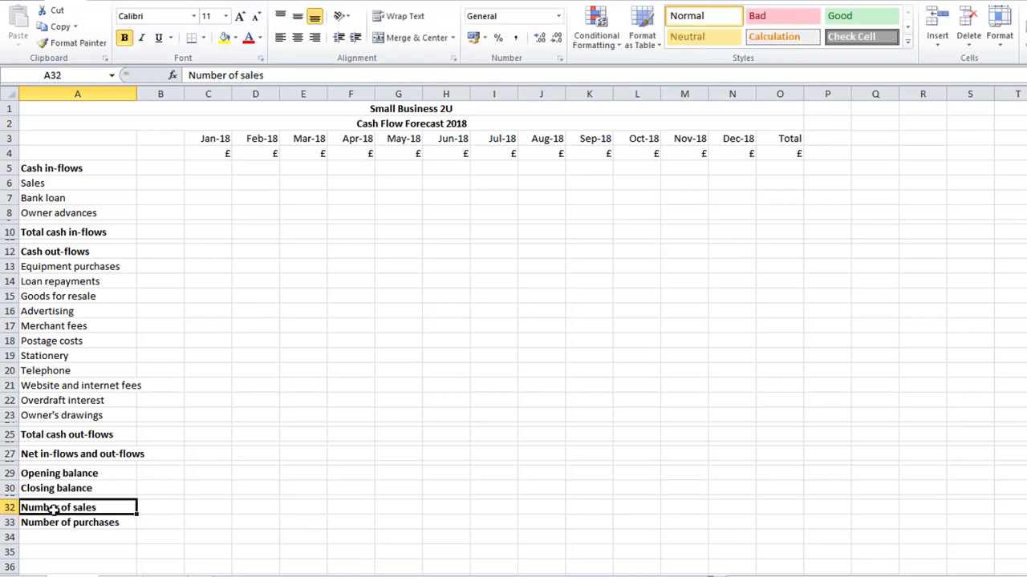
drag(51, 507, 49, 563)
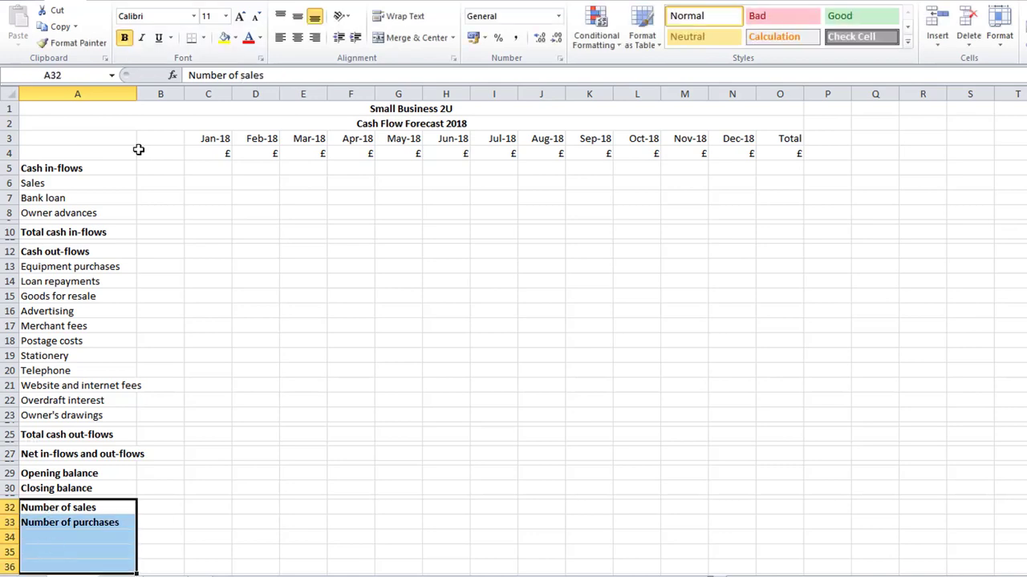
click(124, 40)
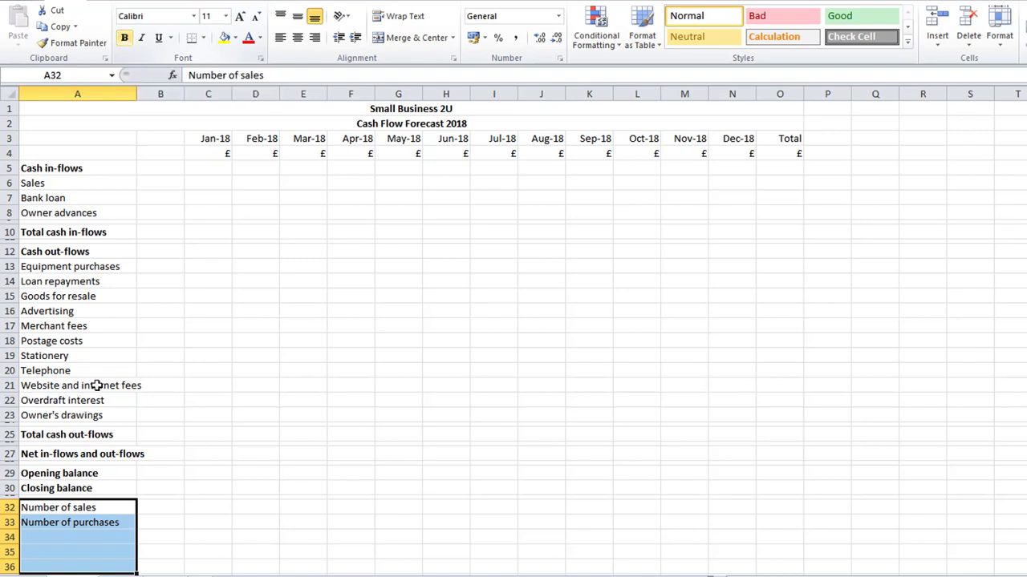
- Enter the labels "Net sales/purchases" in A34 and "Closing stock" in A35
click(35, 539)
text(Net sa)
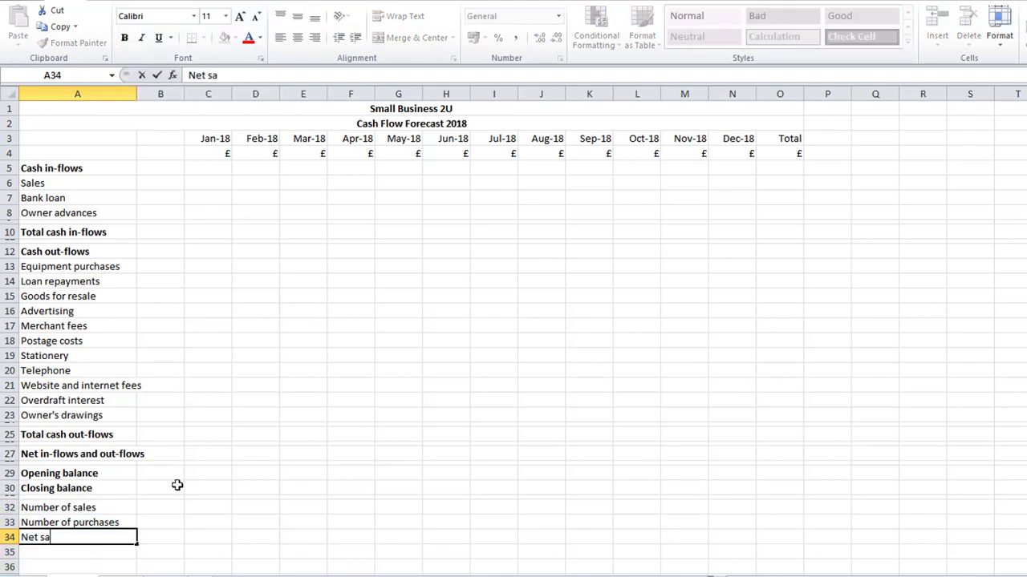
text(les/purchases)
key(Return)
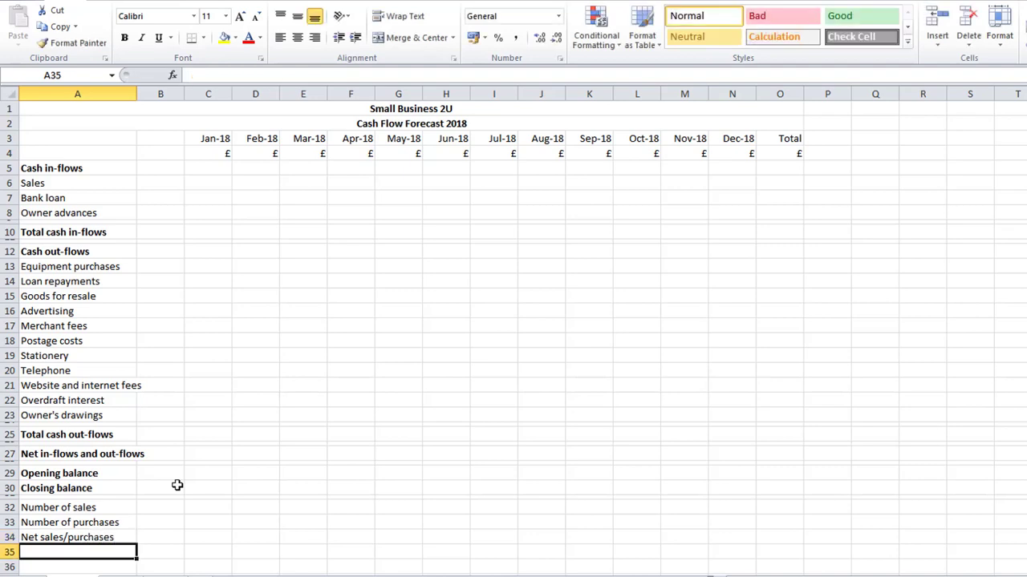
text(Closing s)
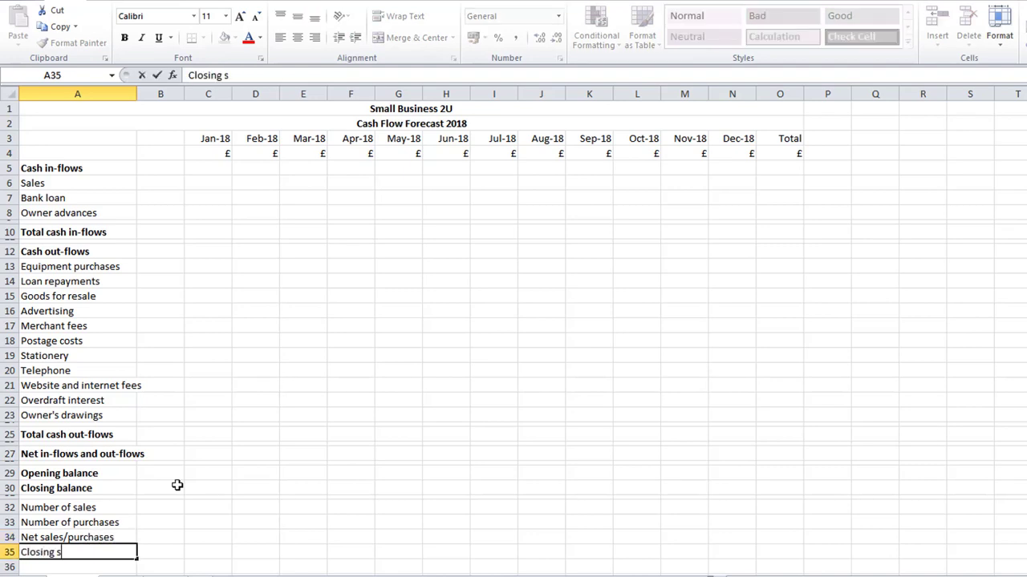
text(to)
key(BackSpace)
text(cck)
key(Return)
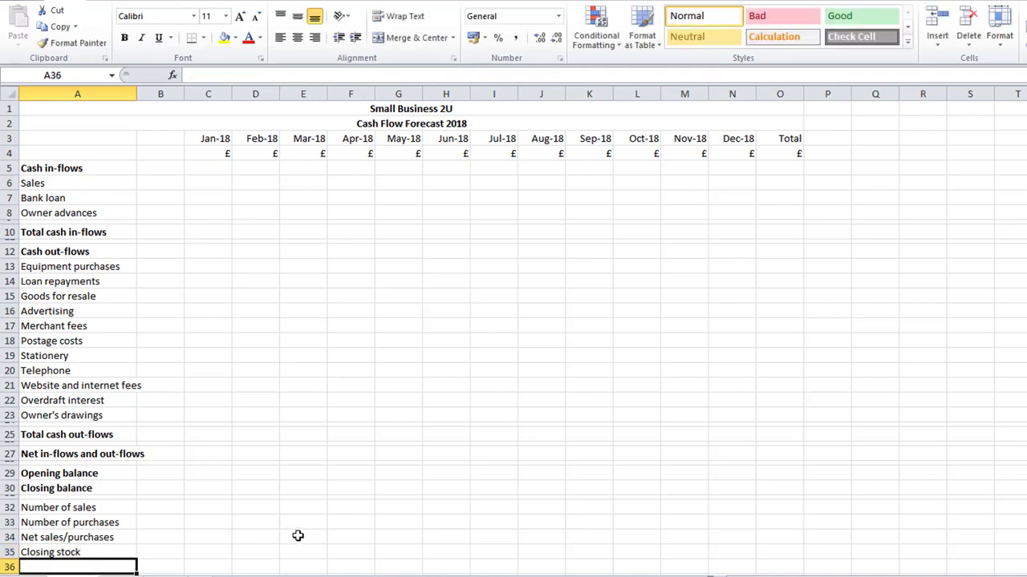
- Enter 300 in B6, beside the Sales label, in the blank column before Jan-18
click(152, 183)
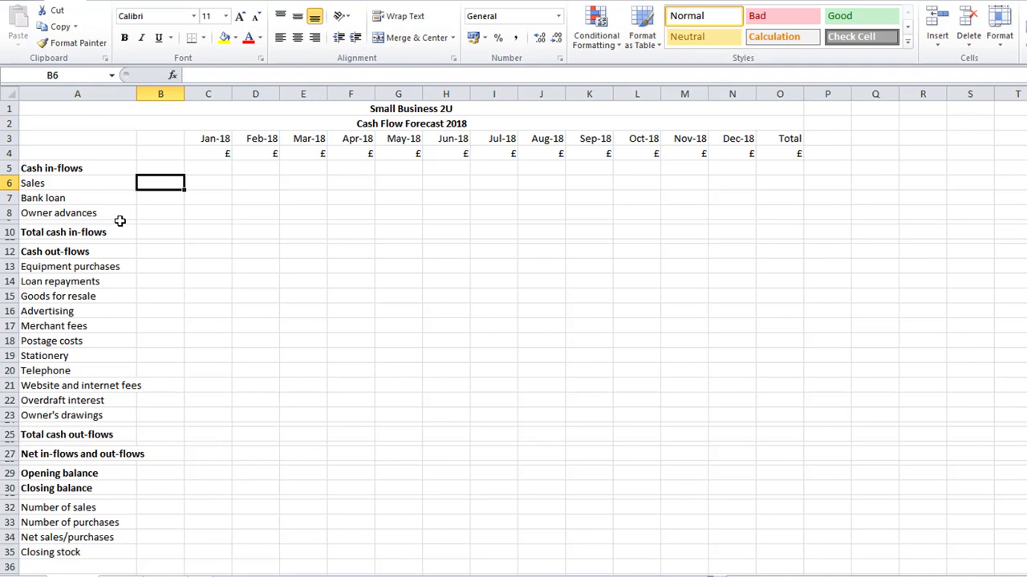
text(300)
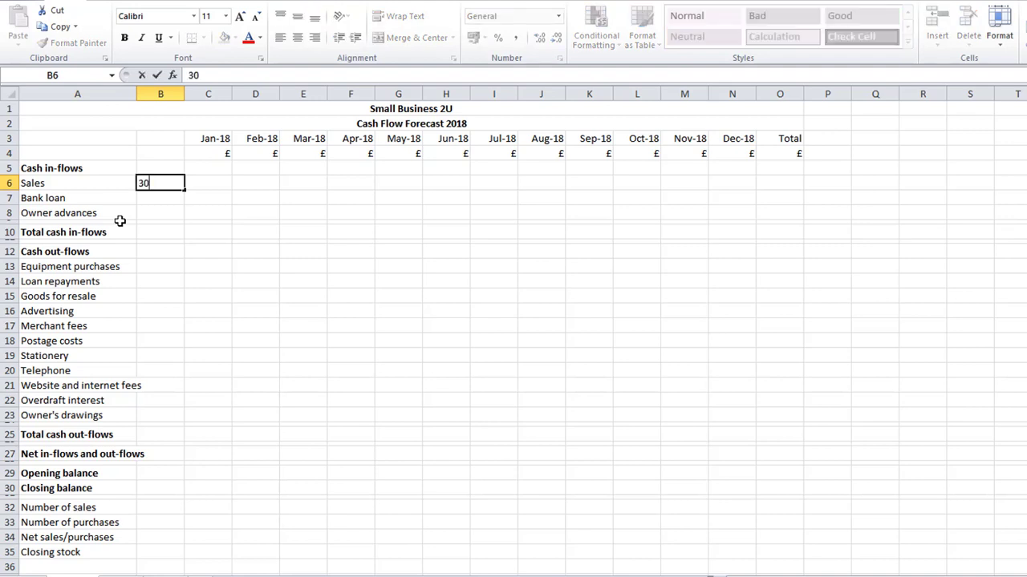
key(Return)
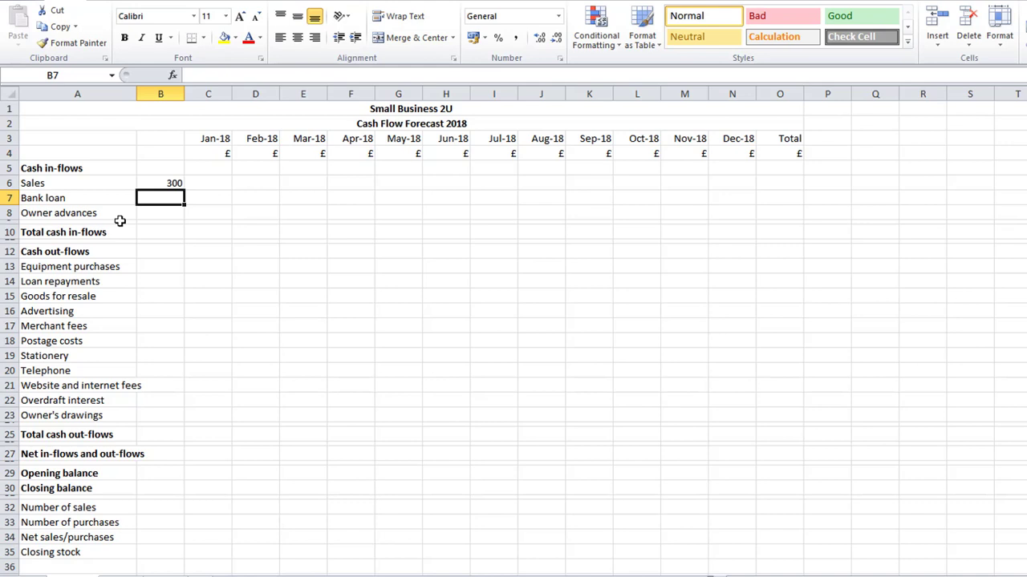
- Enter the number of sales in row 32 as 0 for Jan-18 and 2 for Feb-18
click(164, 506)
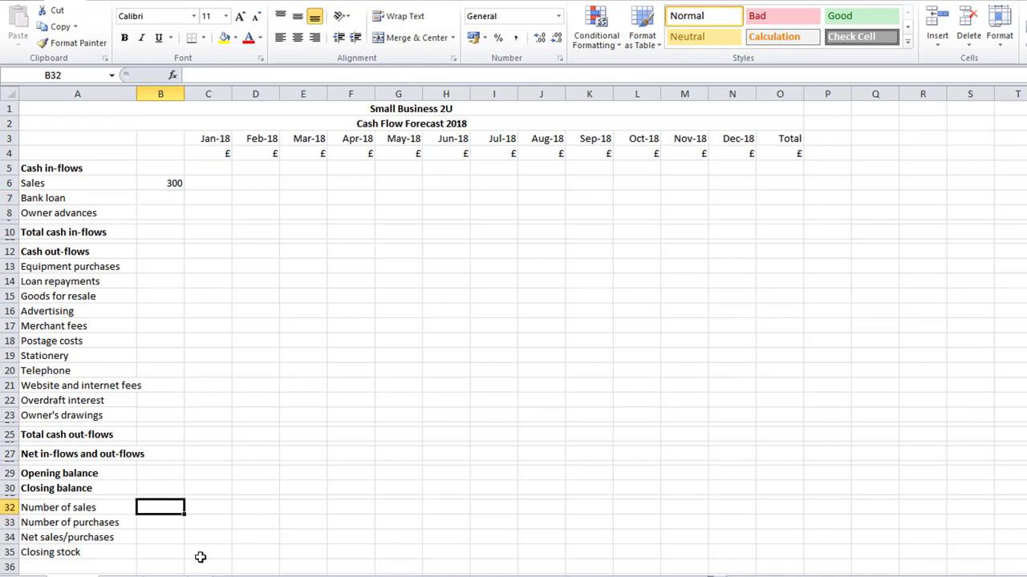
key(Right)
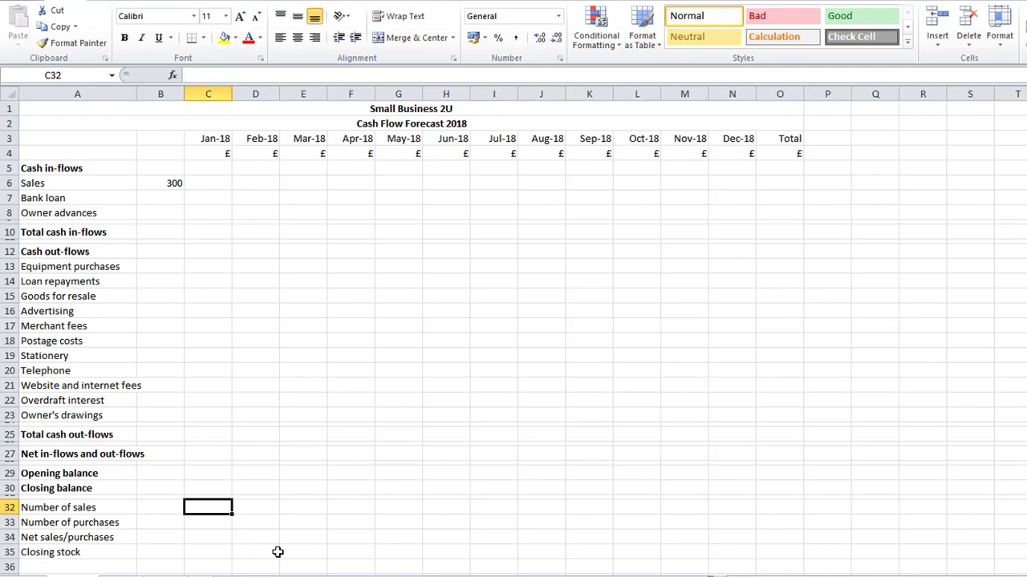
text(0)
key(Tab)
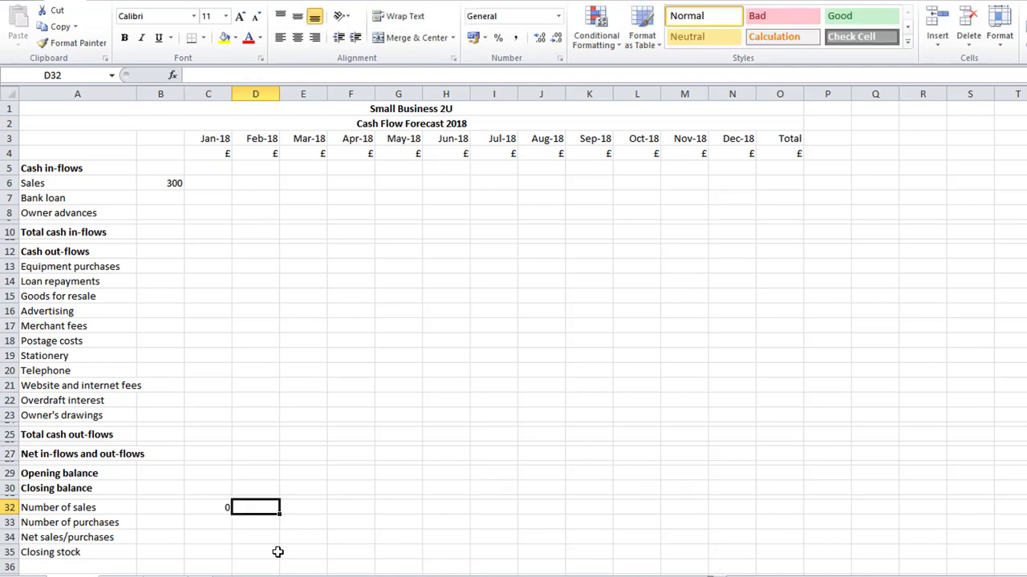
text(2)
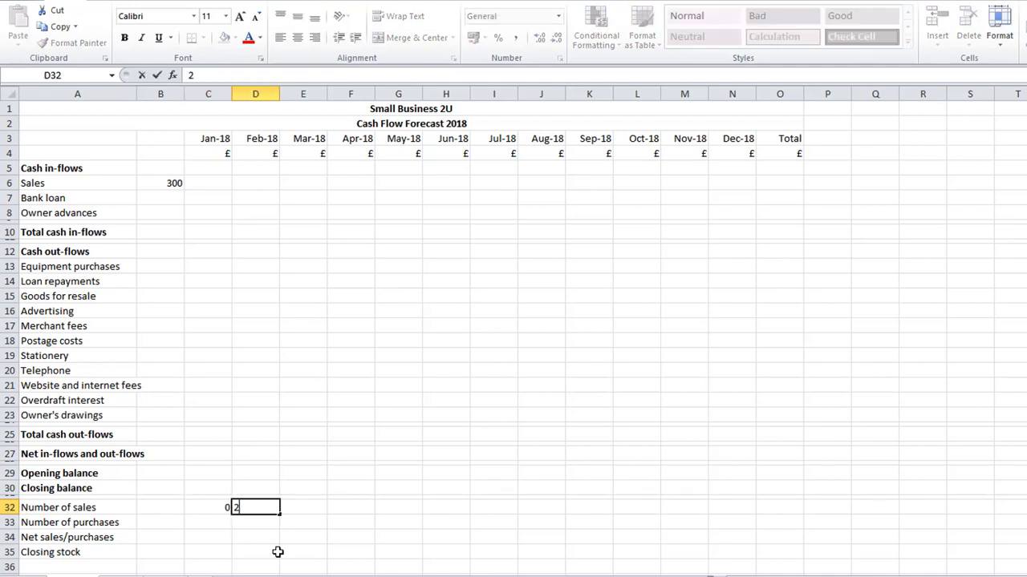
key(Return)
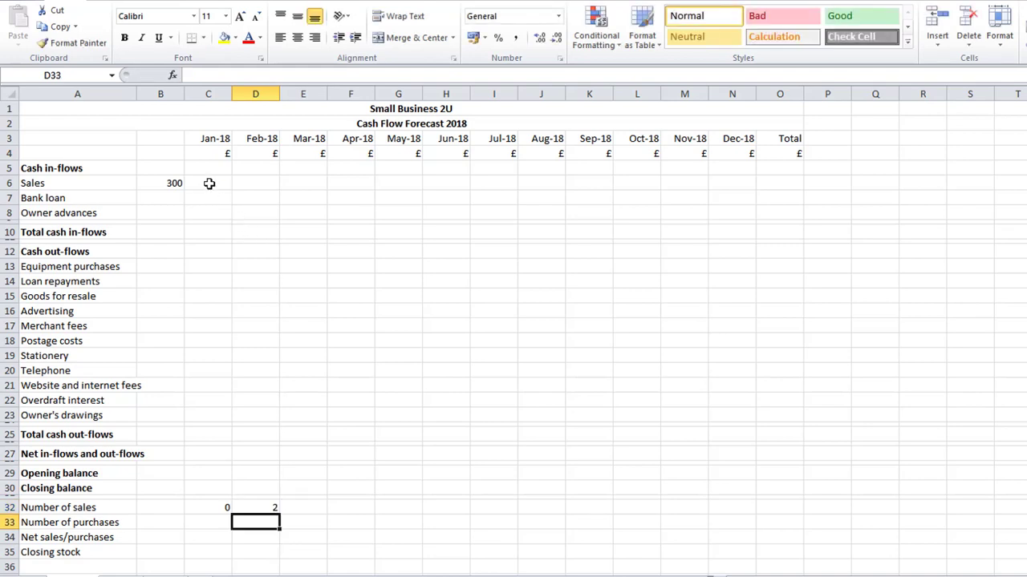
- Calculate January sales in C6 with the formula +$B$6*C32 and fill it across to Dec-18
click(215, 183)
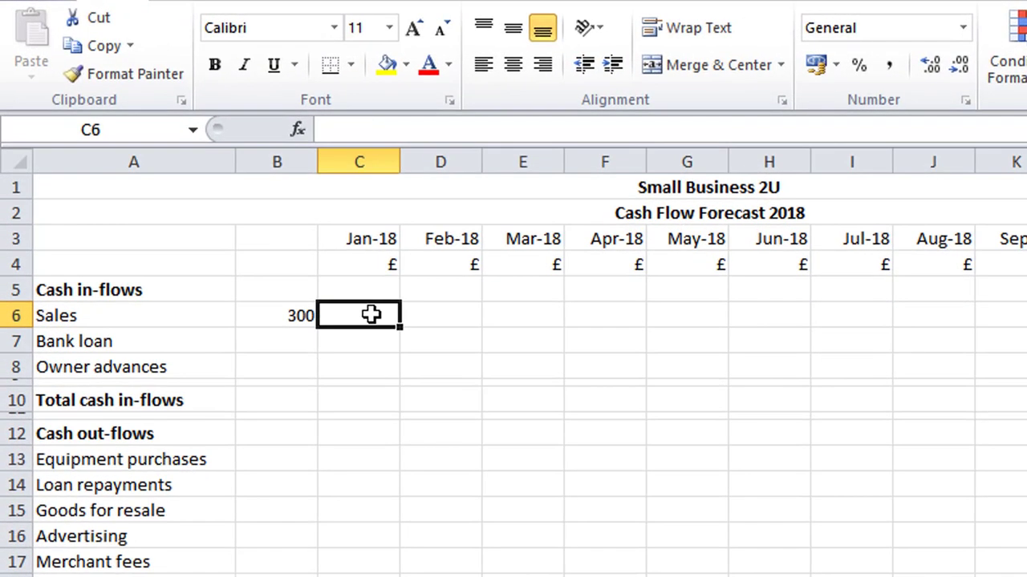
text(+)
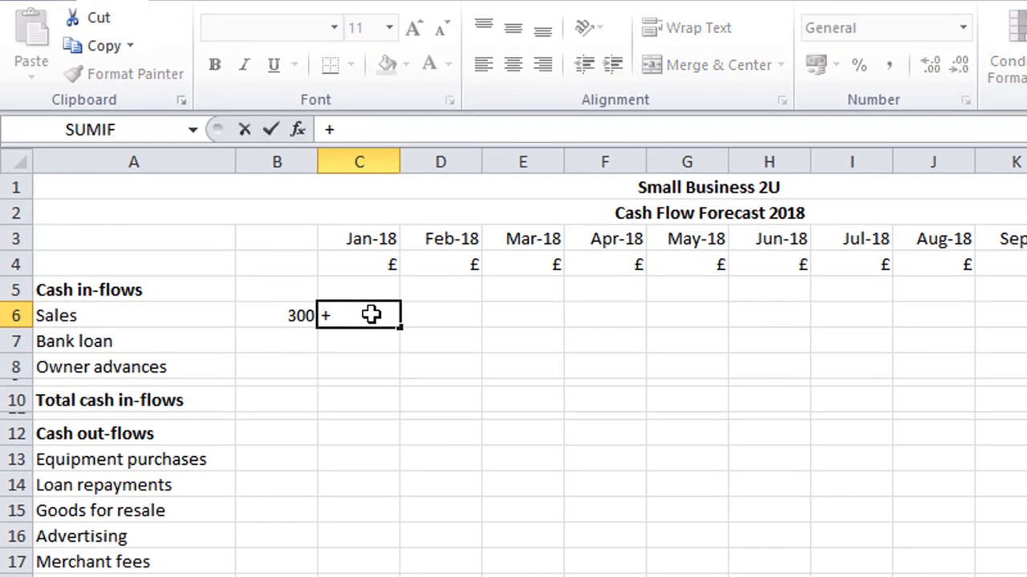
click(284, 315)
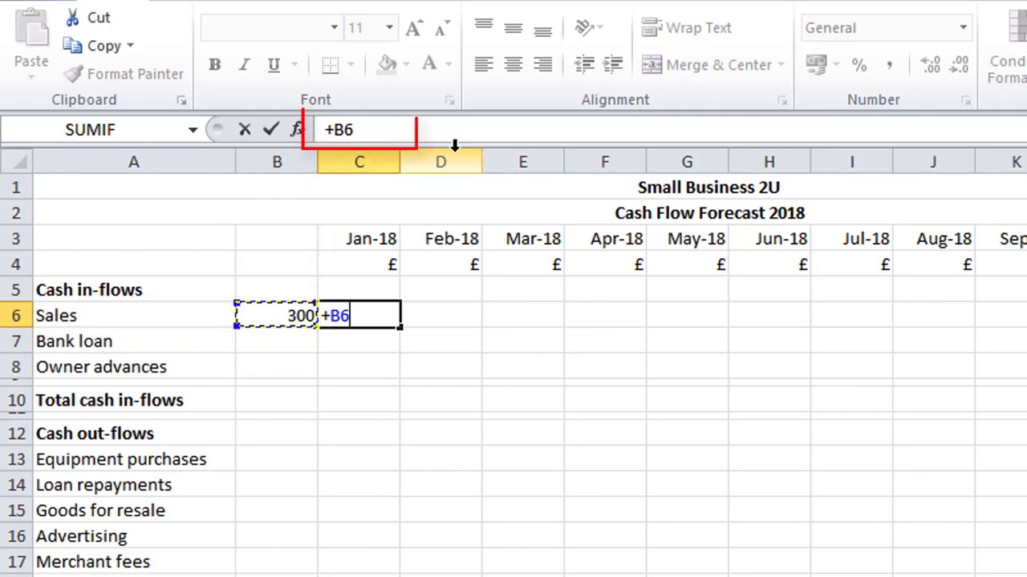
key(F4)
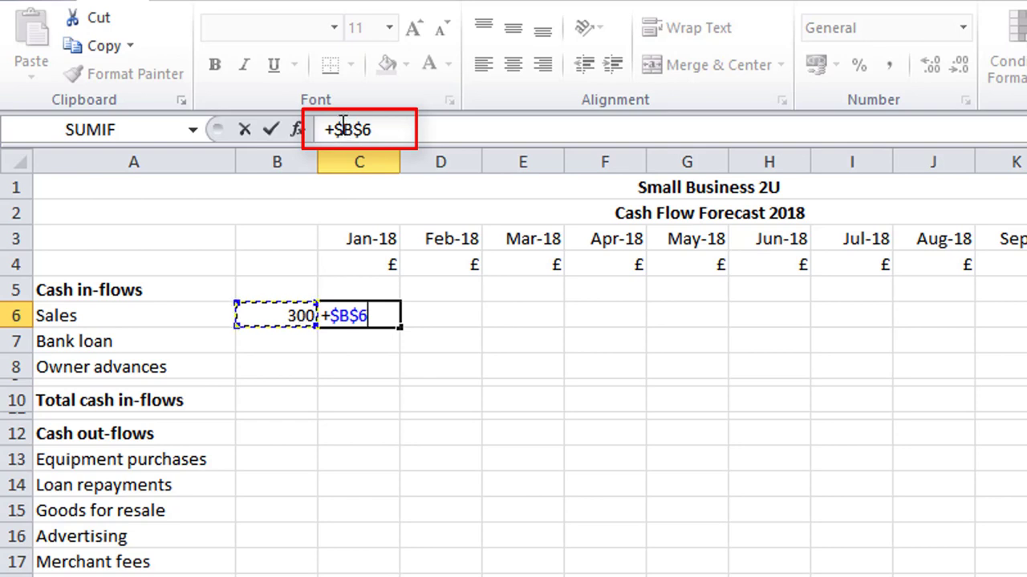
click(396, 129)
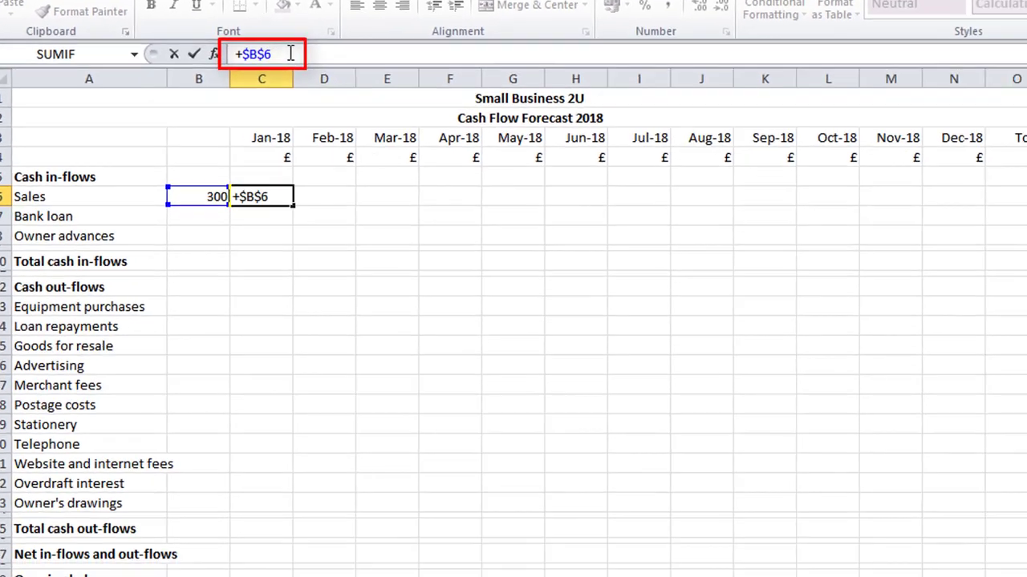
text(*)
click(228, 533)
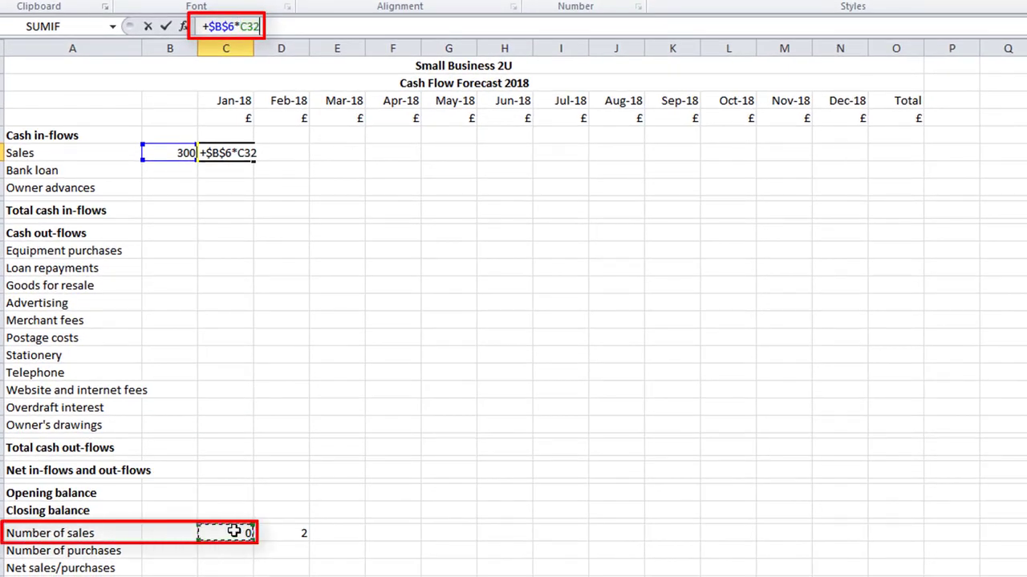
key(Return)
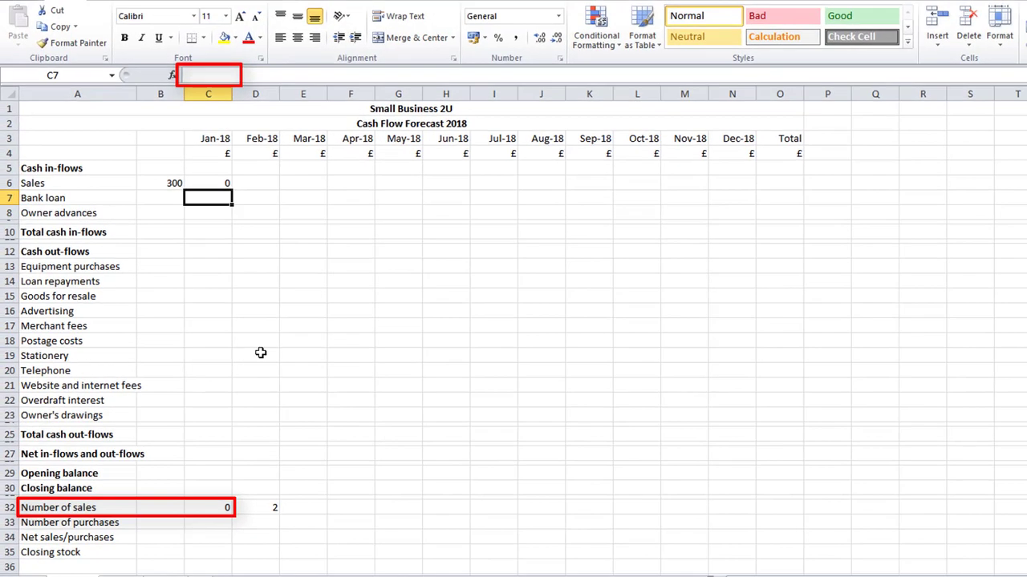
key(Up)
drag(232, 191, 736, 192)
- Enter the number of sales for Mar-18 to Jun-18 in row 32 as 5, 8, 10 and 11
click(299, 508)
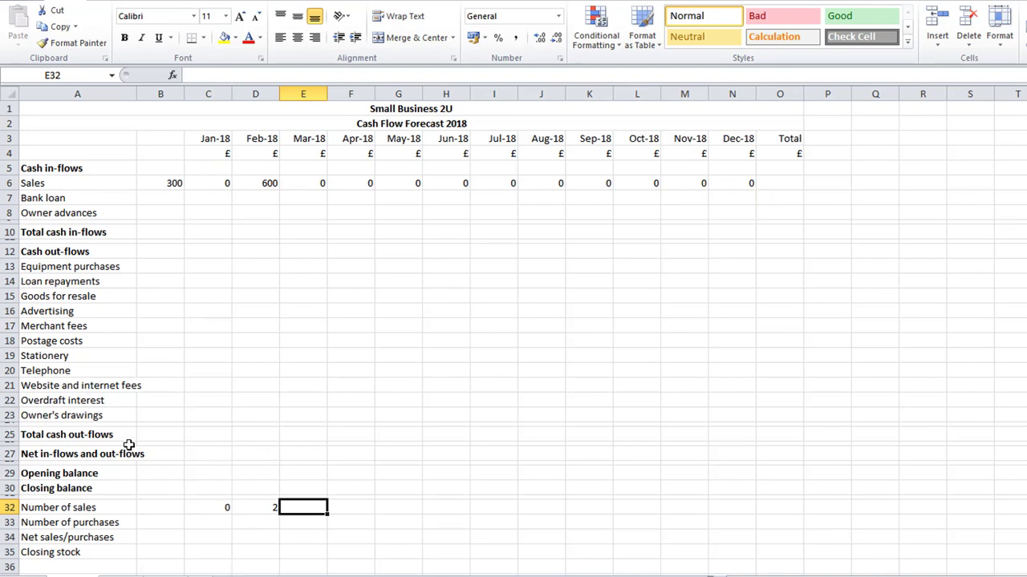
text(5)
key(Tab)
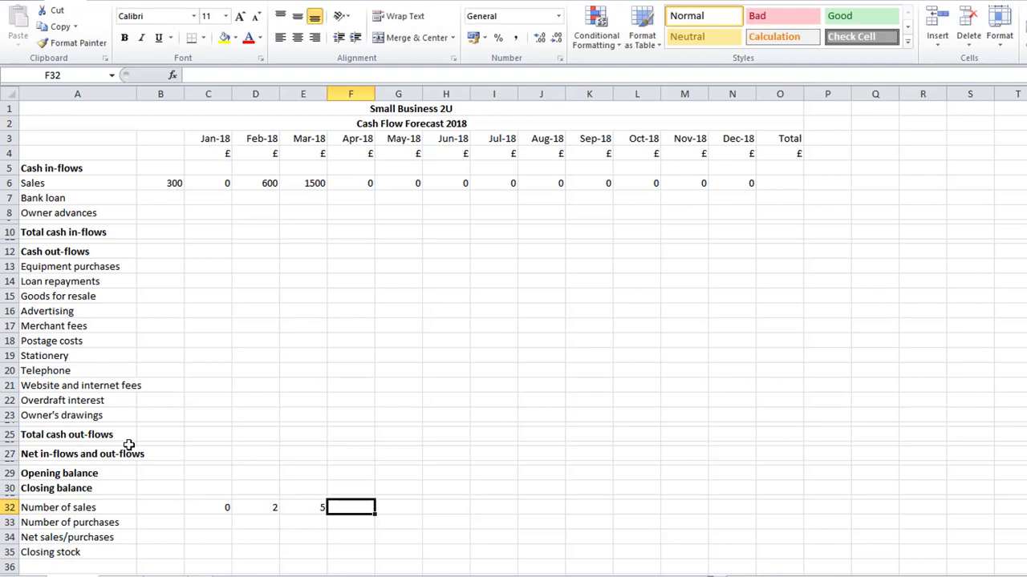
text(8)
key(Tab)
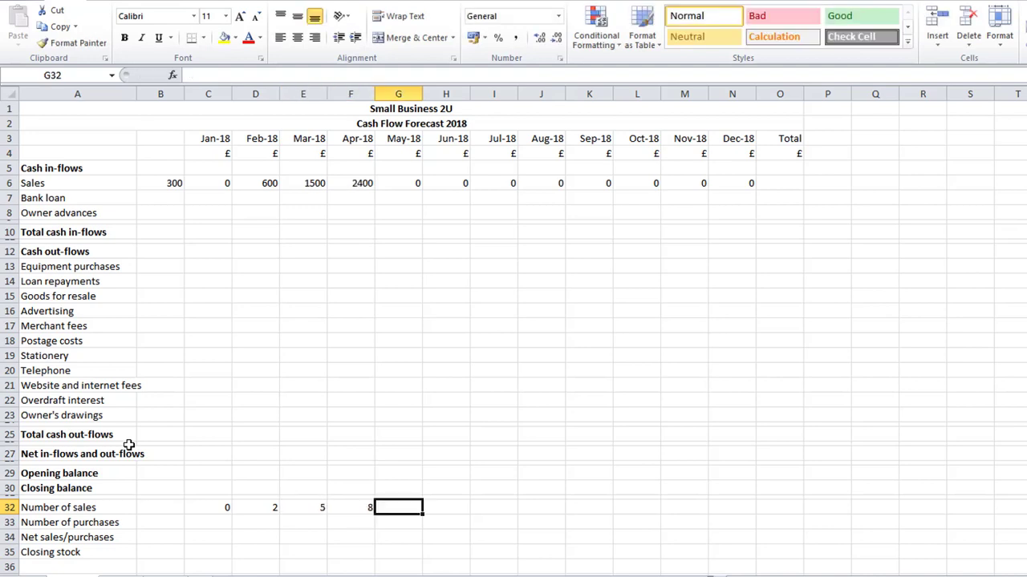
text(10)
key(Tab)
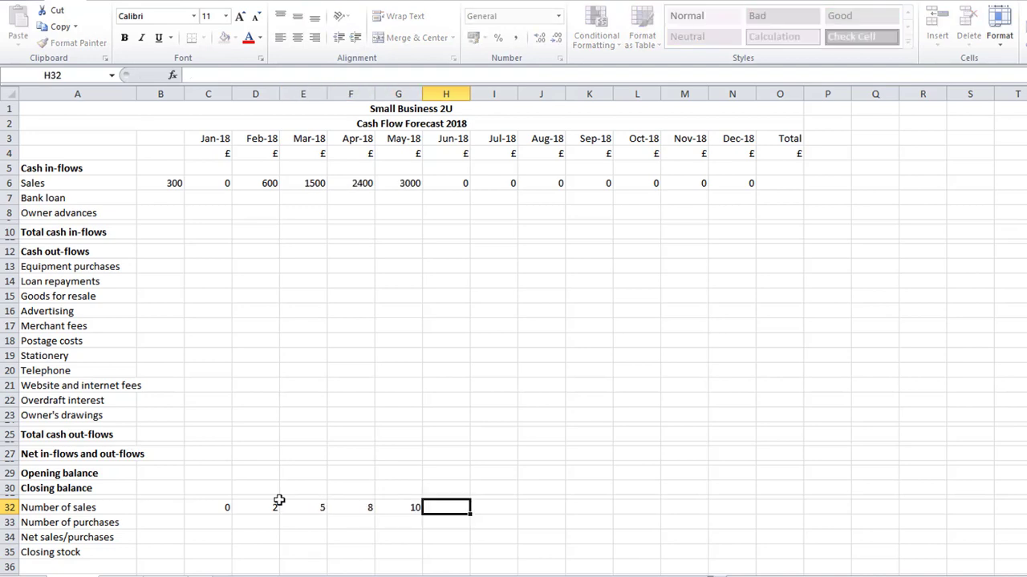
text(11)
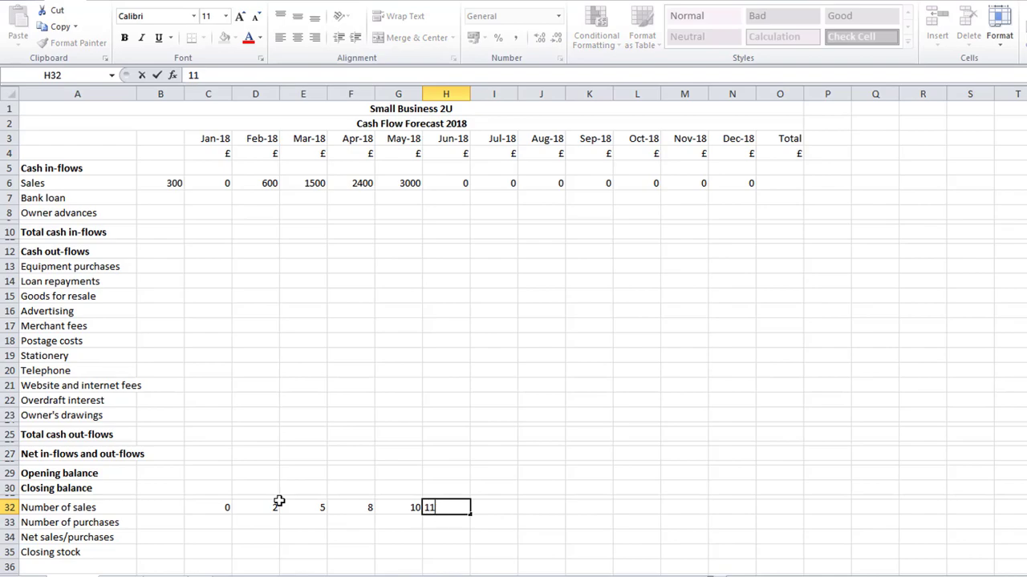
key(Tab)
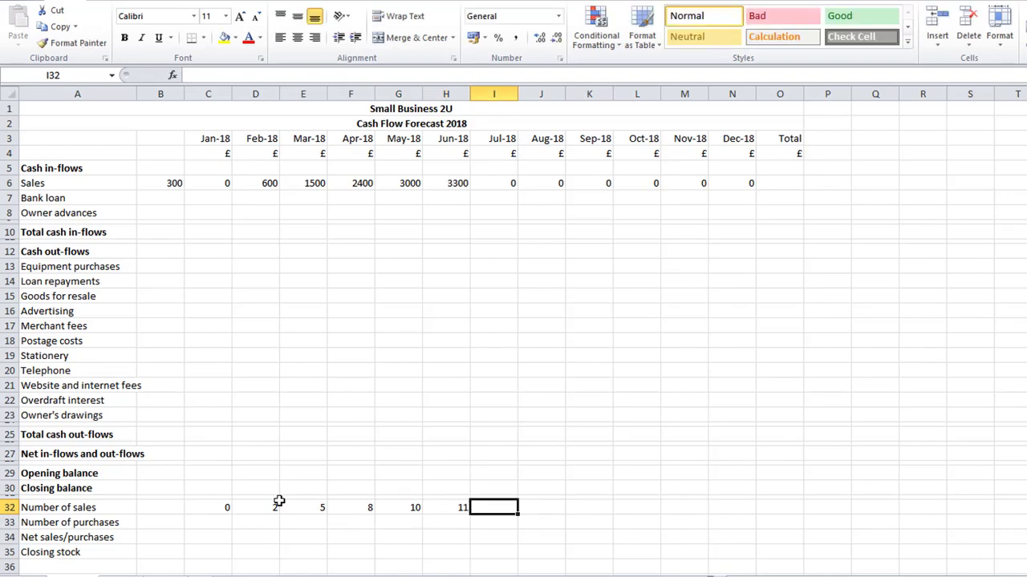
- Calculate July's number of sales in I32 with the formula +H32+2 and fill it across to Dec-18
text(+)
key(Left)
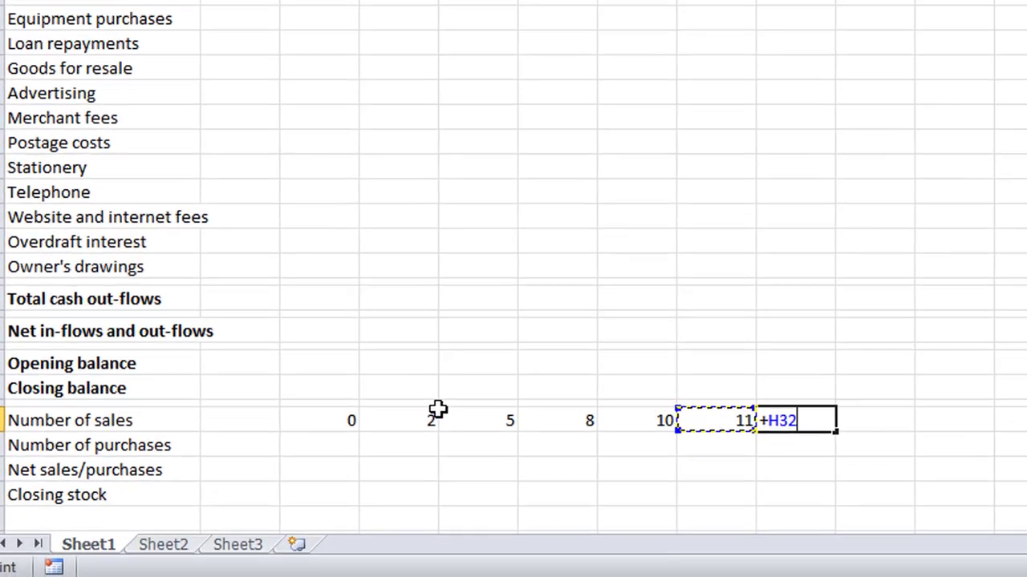
text(+)
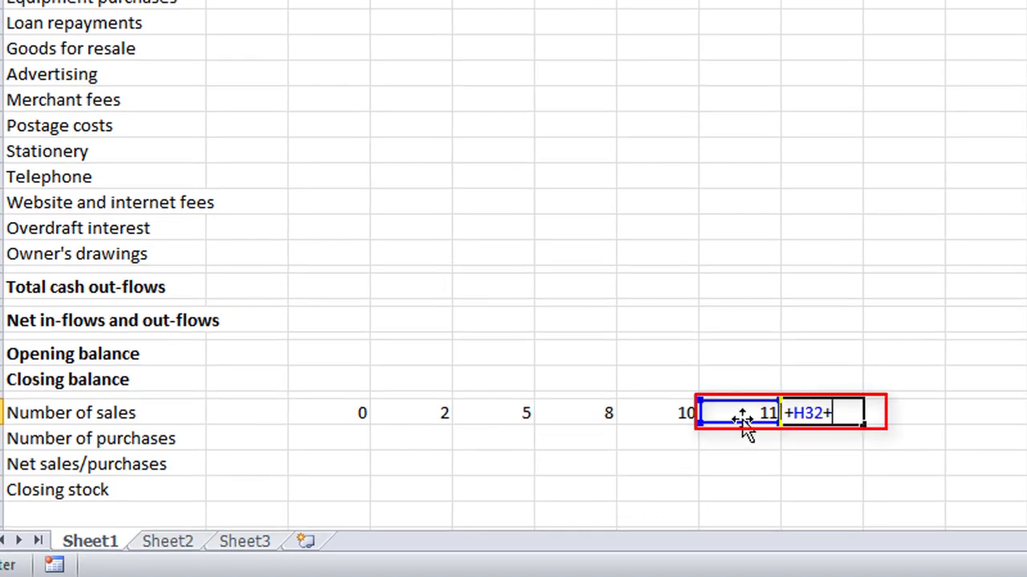
text(2)
key(Return)
click(826, 413)
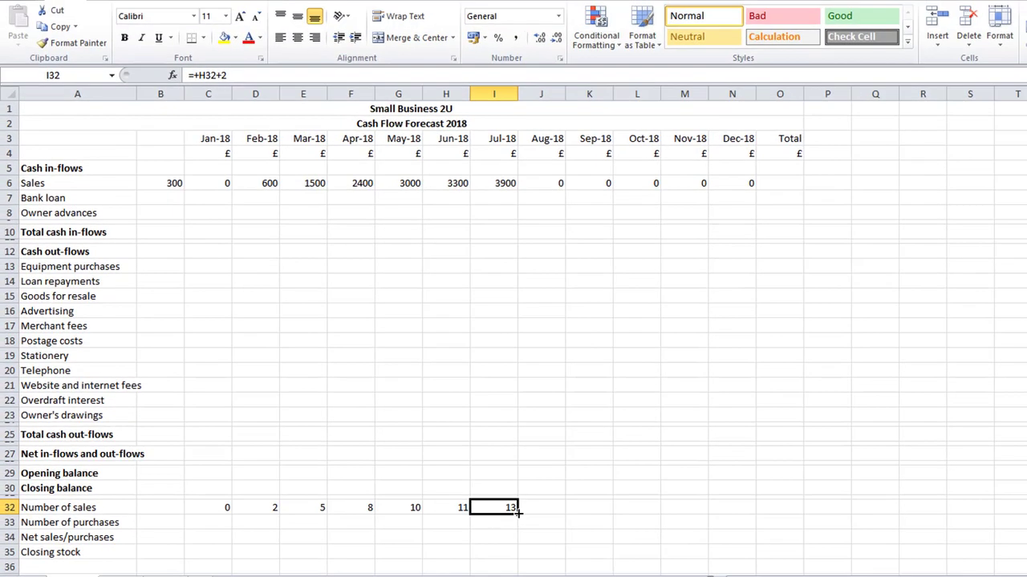
drag(594, 522, 739, 529)
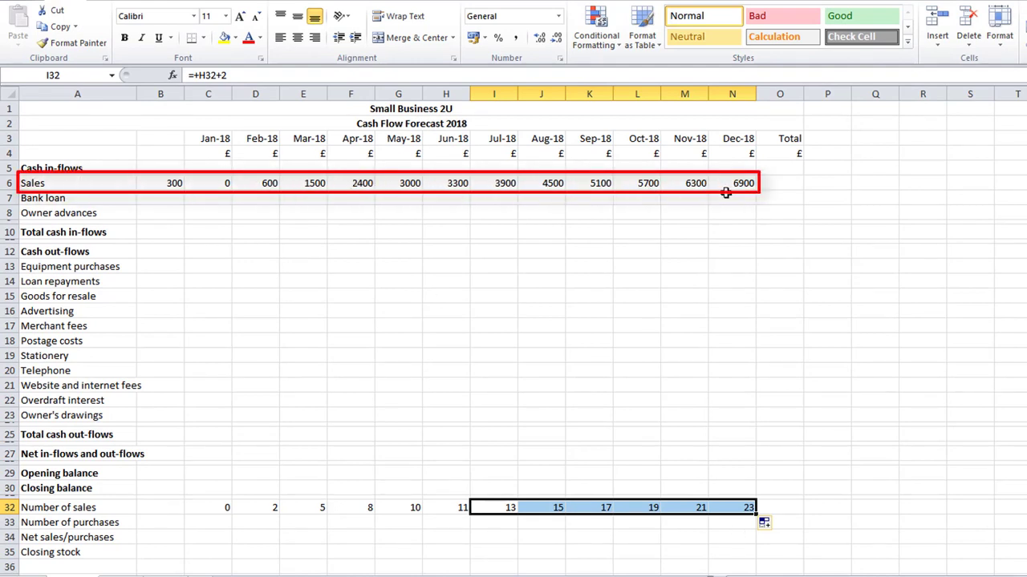
- Total the Sales row in O6 with =SUM(C6:N6), excluding column B, and fill the formula down to O8
click(783, 183)
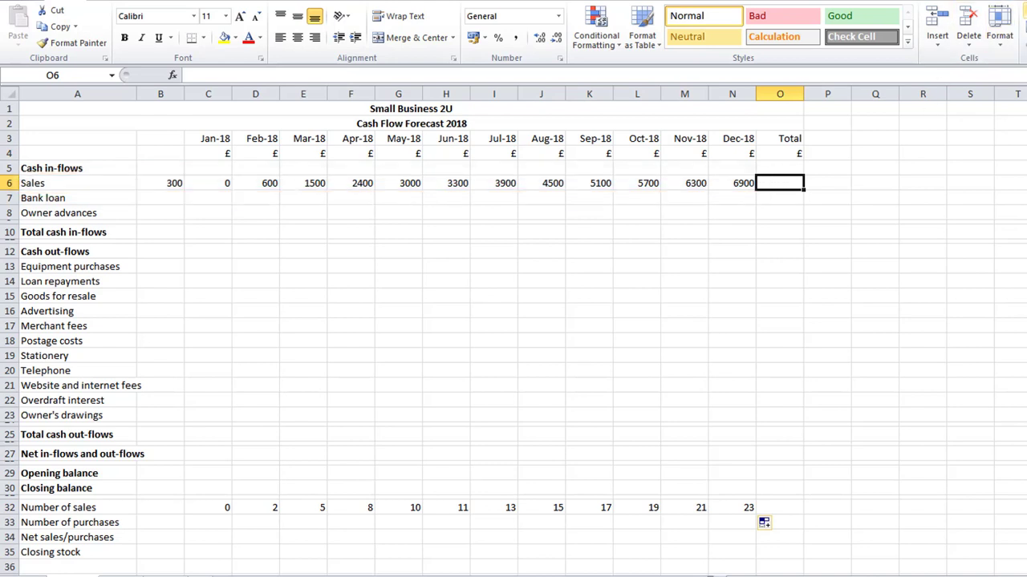
click(1025, 17)
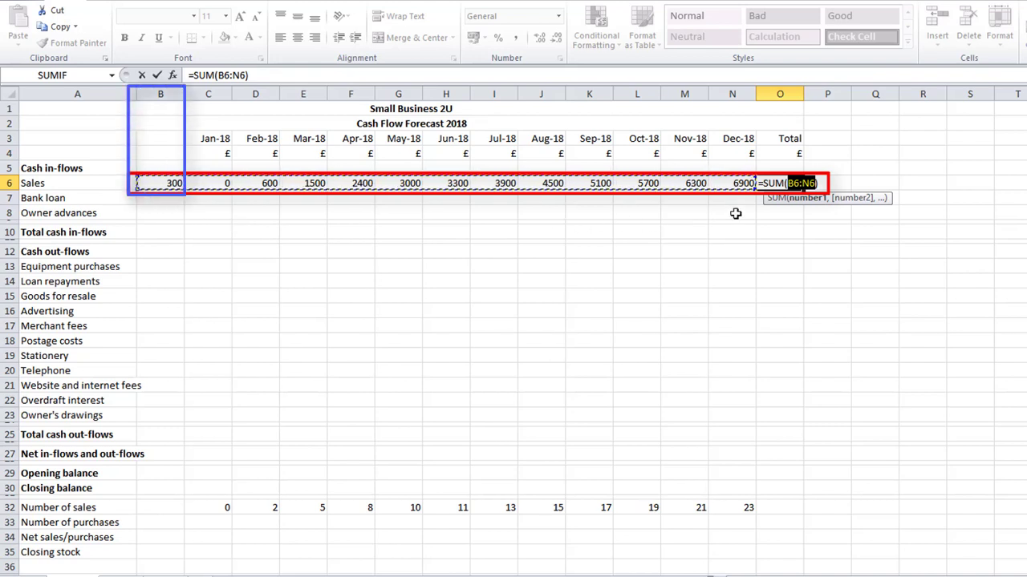
drag(734, 184, 221, 182)
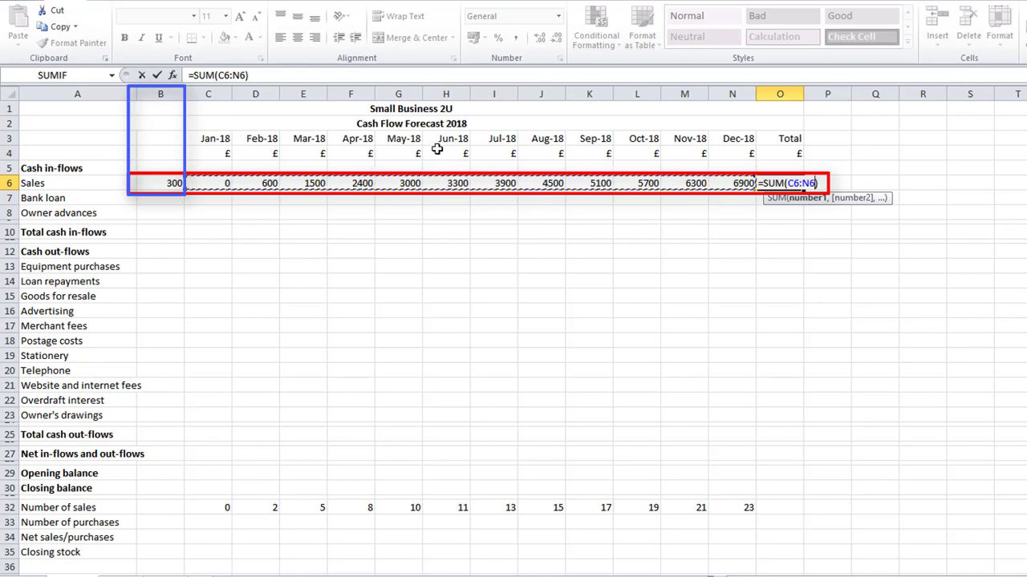
key(ctrl+Return)
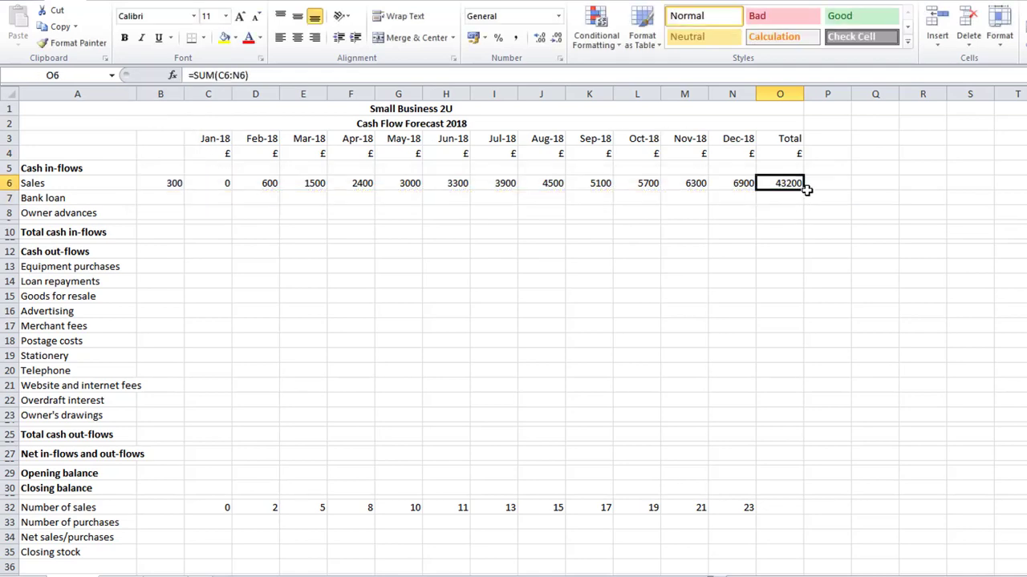
drag(806, 188, 812, 218)
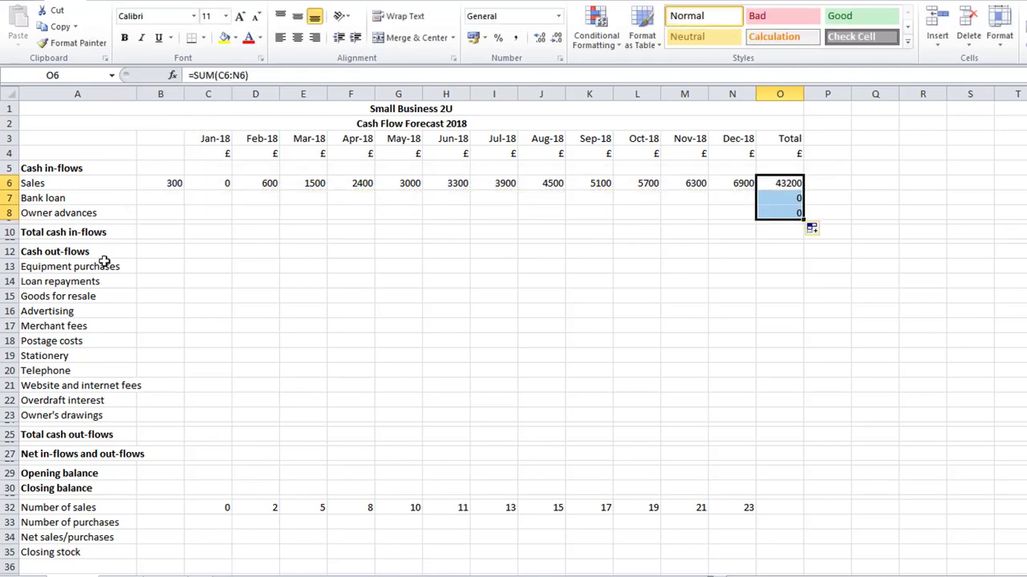
- Total January's cash in-flows in C10 with =SUM(C6:C9)
click(202, 232)
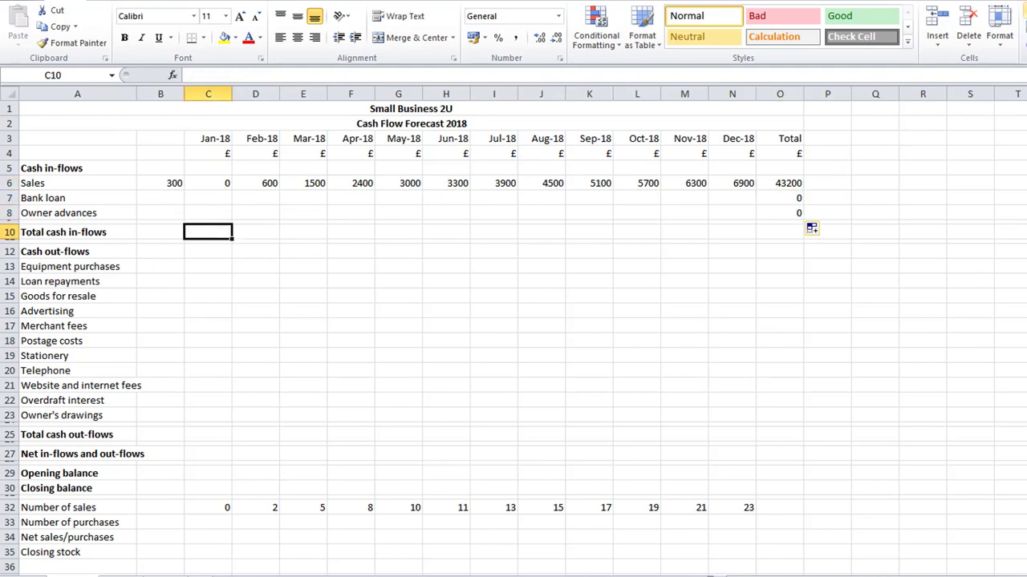
click(1017, 24)
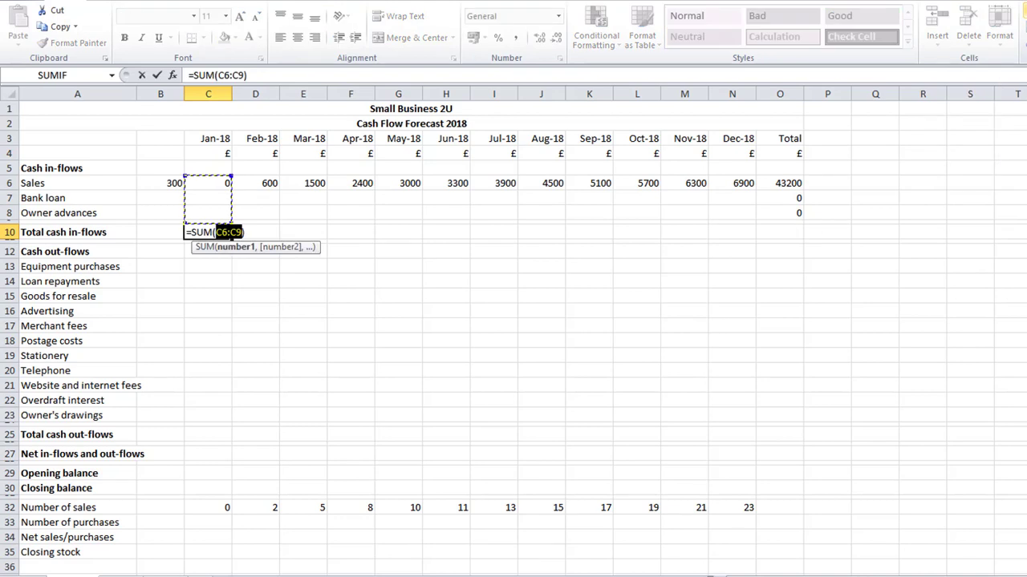
key(Return)
key(Up)
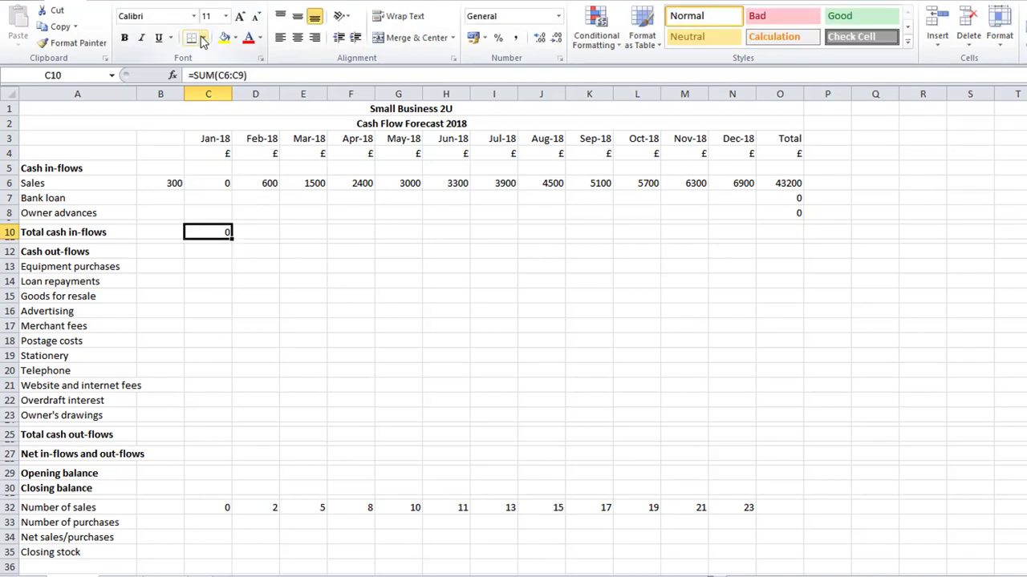
- Apply a top and bottom border to C10 and fill the cell across to the Total column, O10
click(203, 37)
click(234, 242)
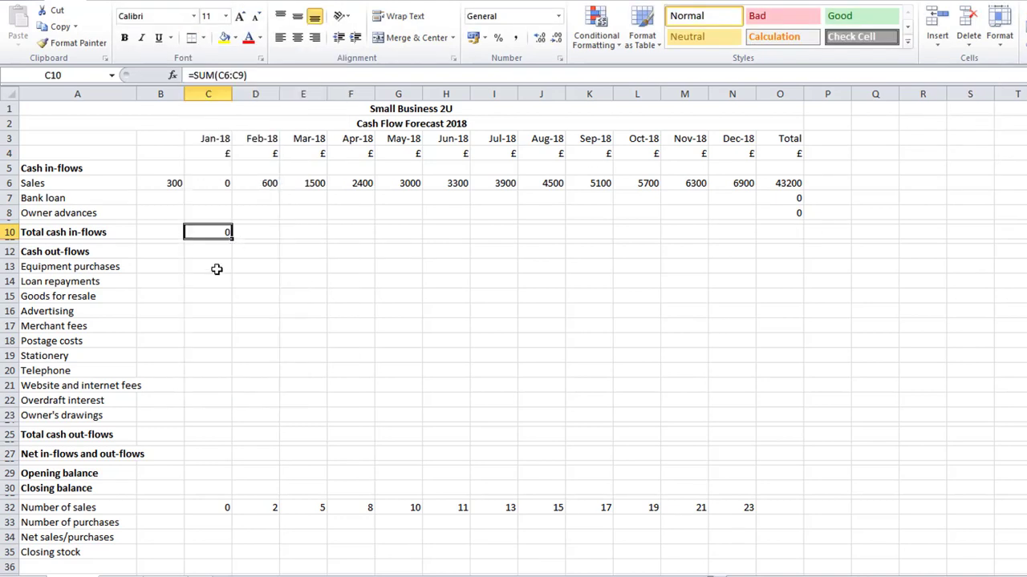
drag(231, 239, 805, 274)
- Enter 2000 for the bank loan in C7 and 2000 for owner advances in C8 for Jan-18
click(207, 198)
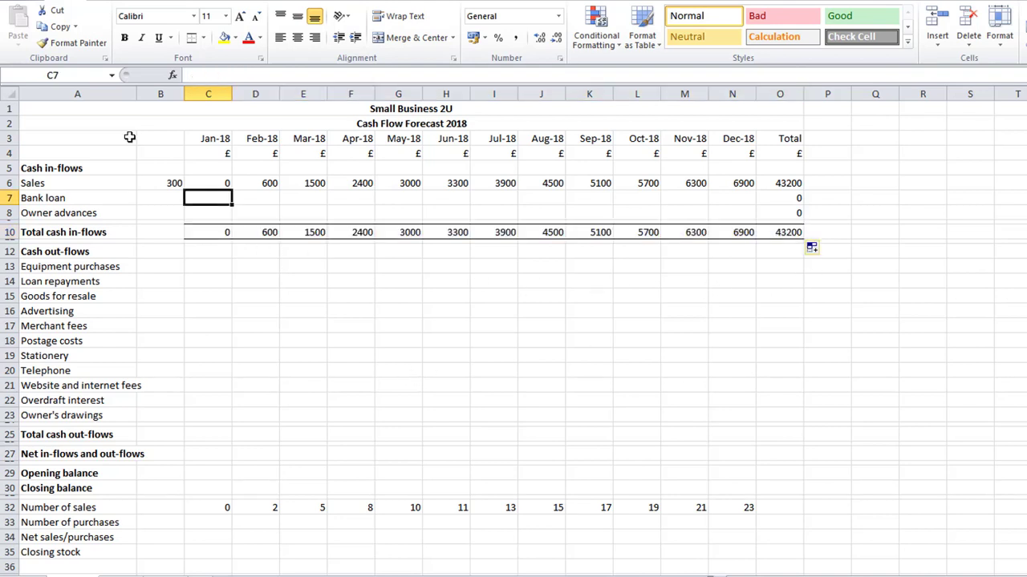
text(2000)
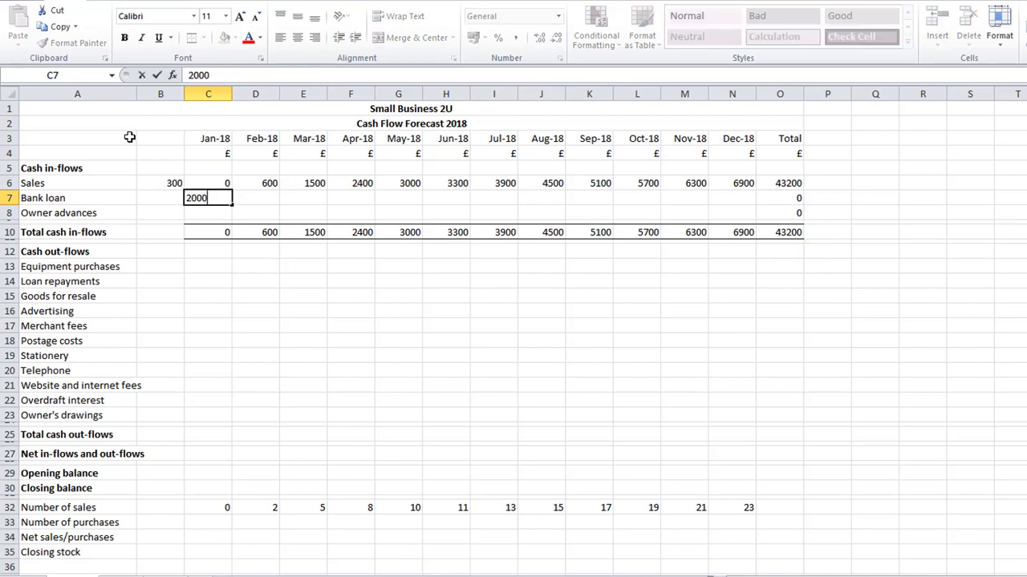
key(Return)
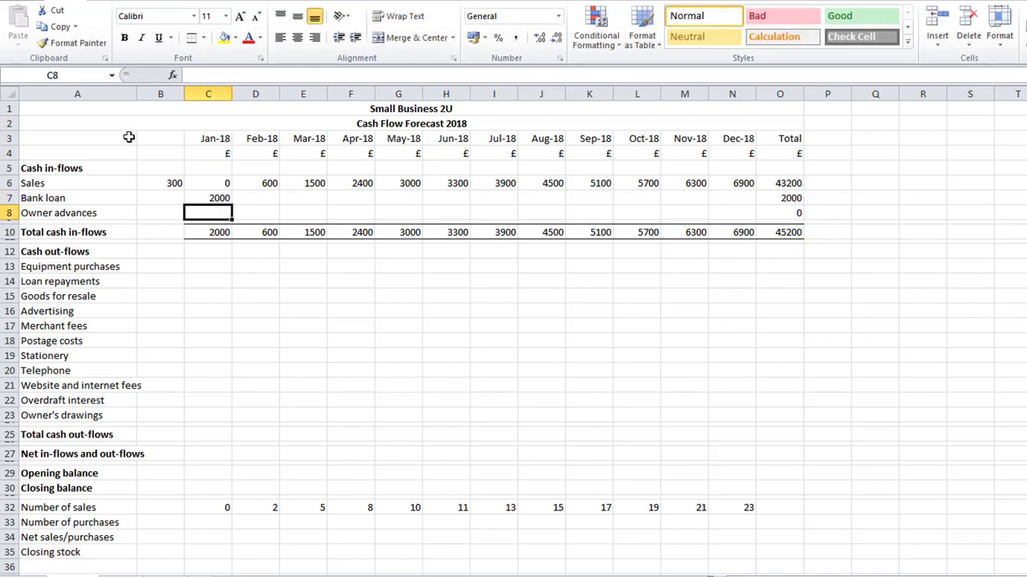
text(2000)
key(Return)
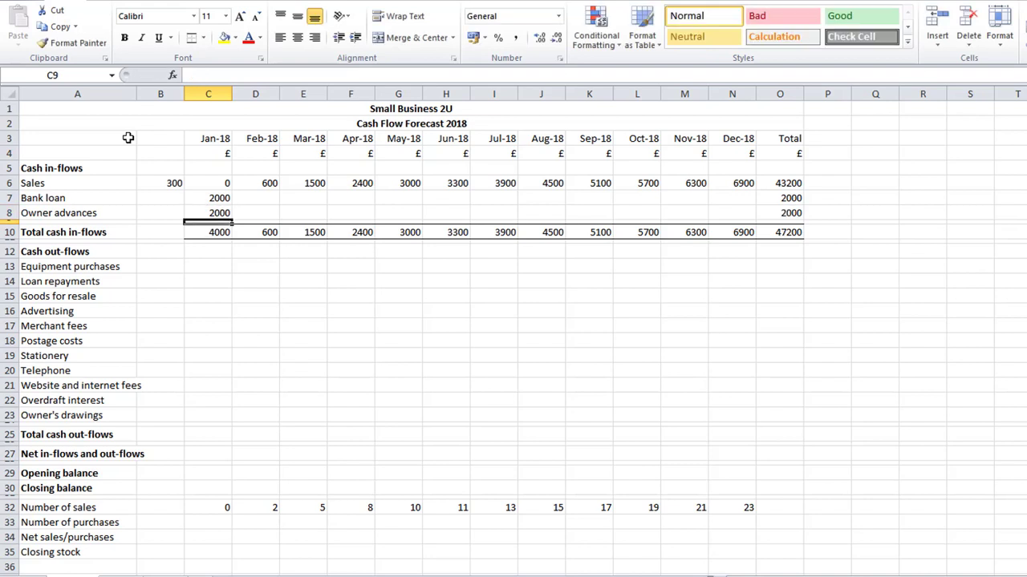
- Enter 1000 for owner advances in E8 for Mar-18
key(Up)
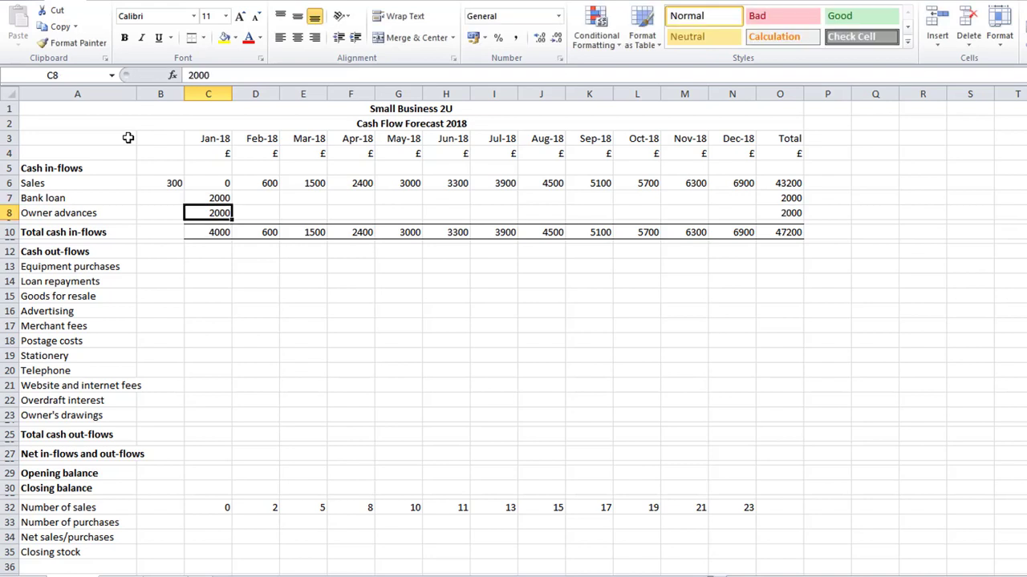
key(Right)
key(Right)
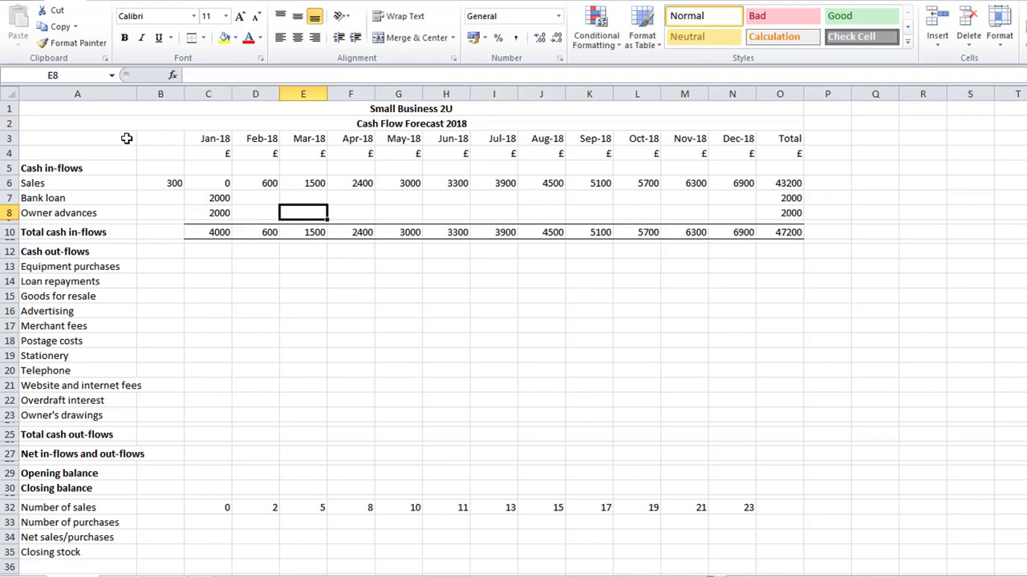
text(1000)
key(Return)
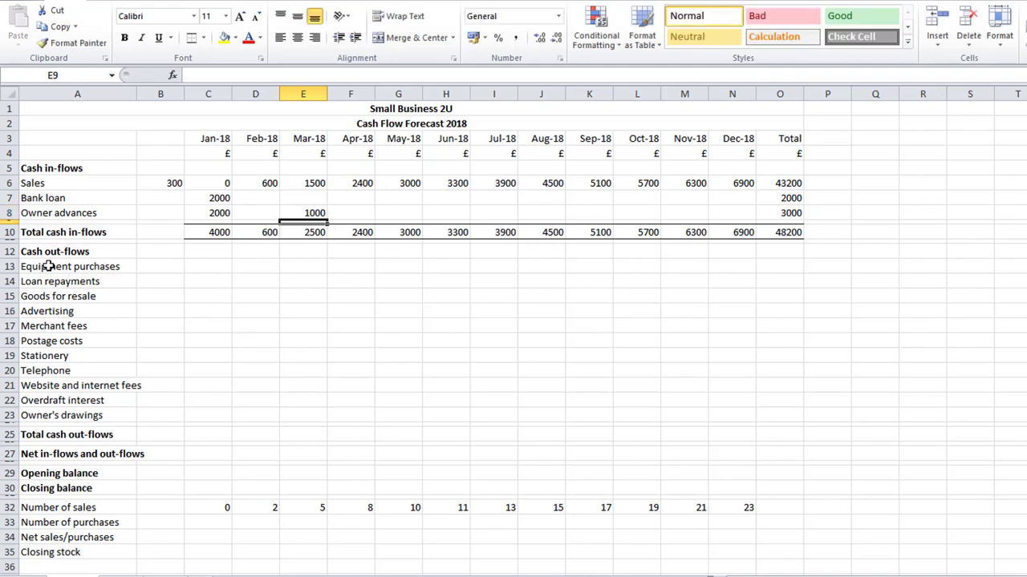
- Enter 750 for equipment purchases in C13 for Jan-18
click(203, 265)
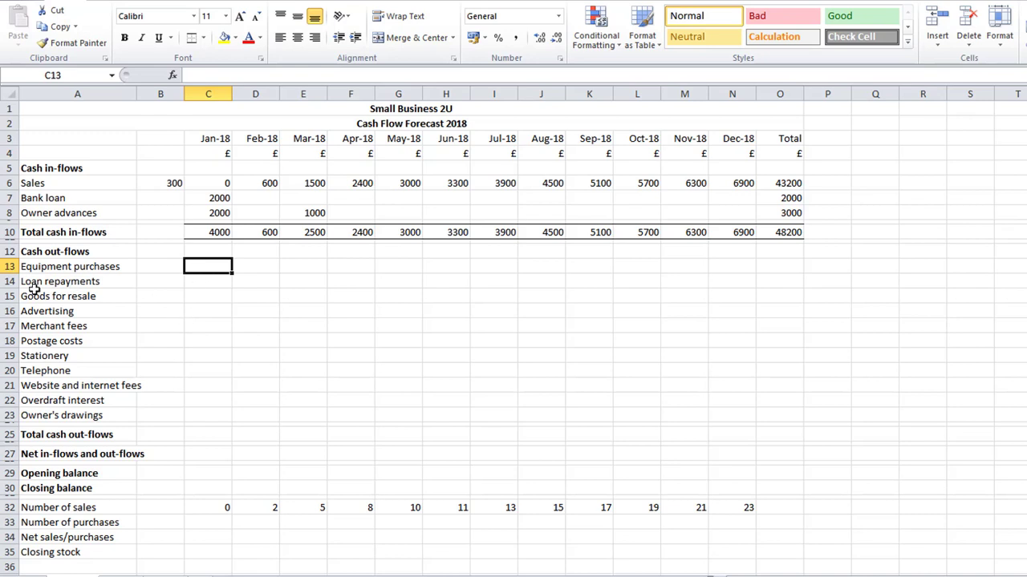
text(750)
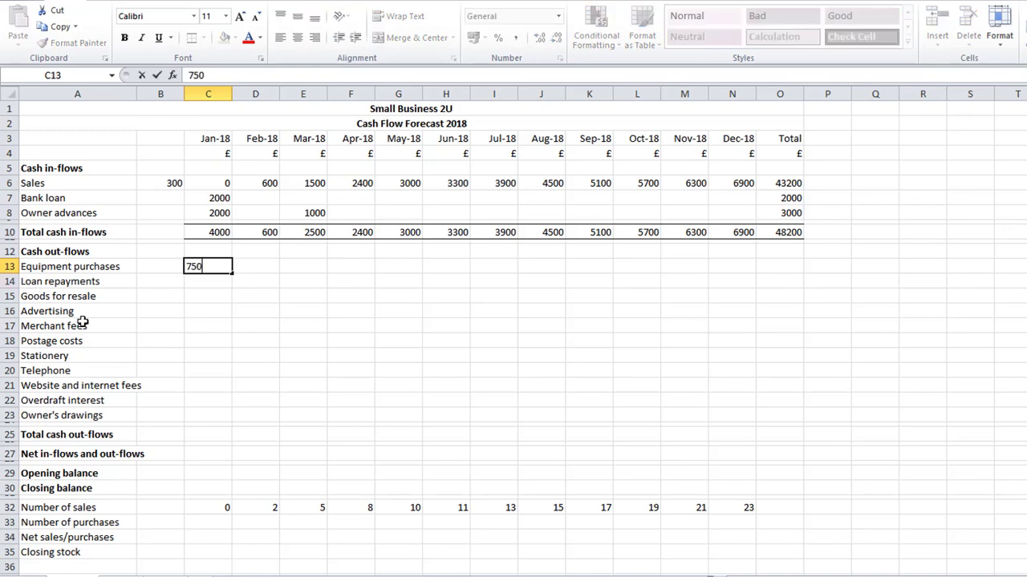
key(Return)
key(Up)
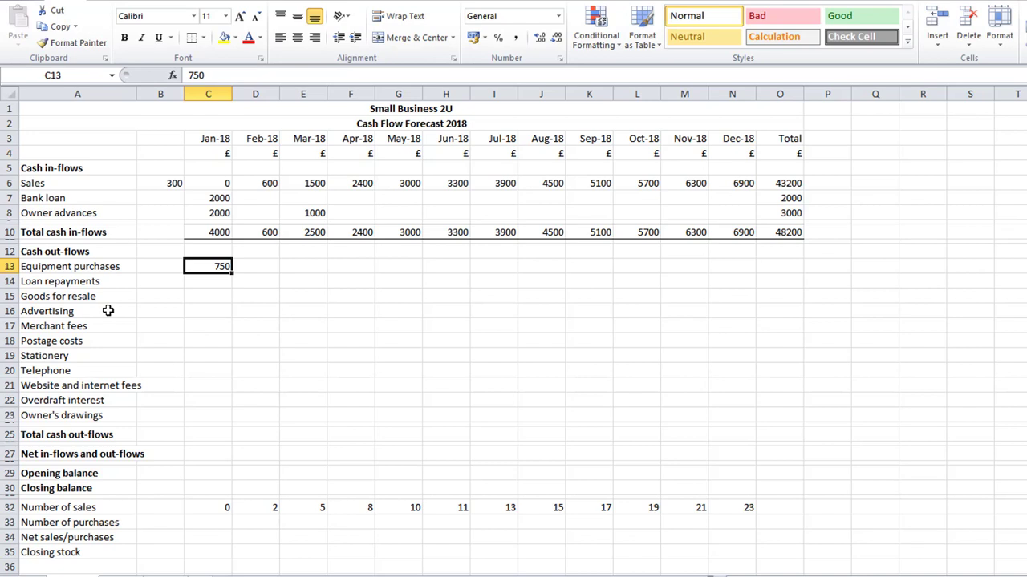
- Attach a comment reading "Laptop computer" to C13, removing the default author name and shrinking the comment box to fit
right_click(222, 265)
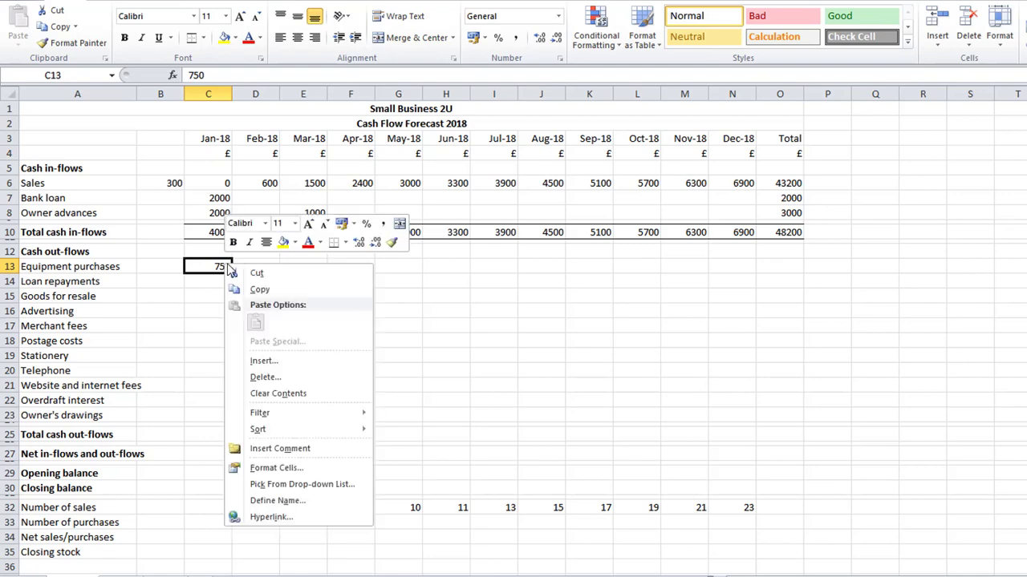
click(267, 449)
key(ctrl+shift+Home)
key(BackSpace)
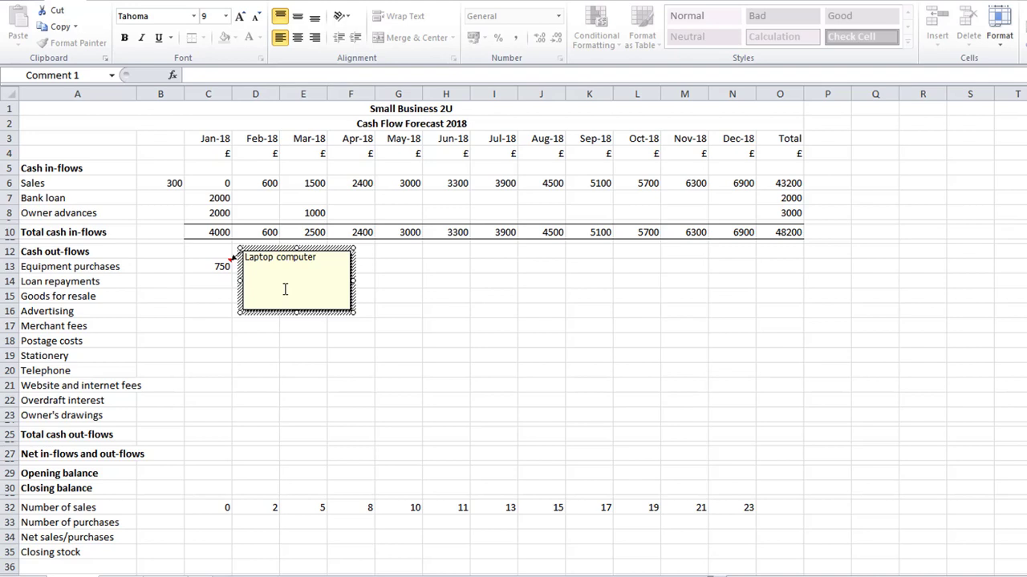
drag(356, 313, 351, 275)
click(240, 321)
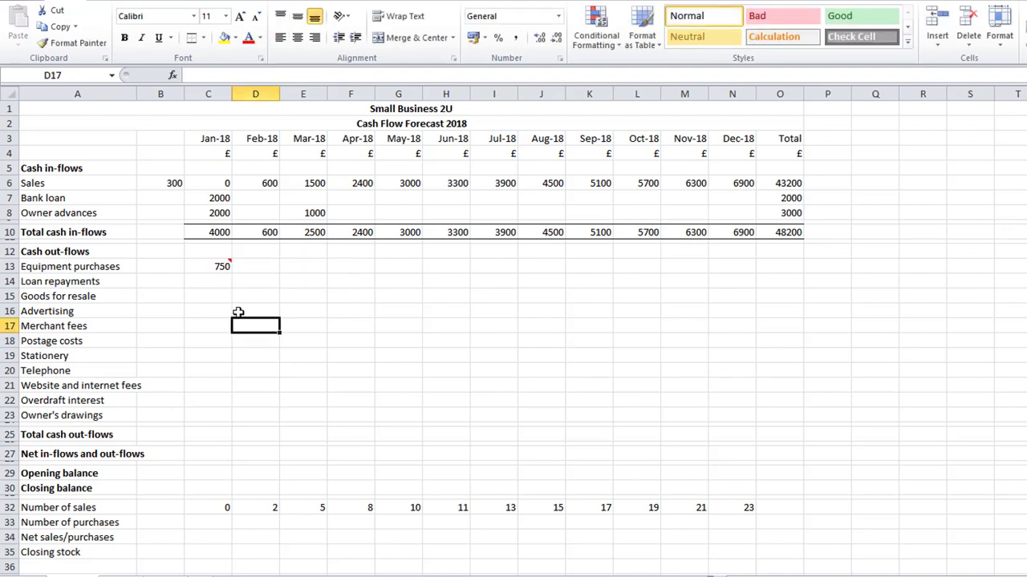
mouse_move(228, 263)
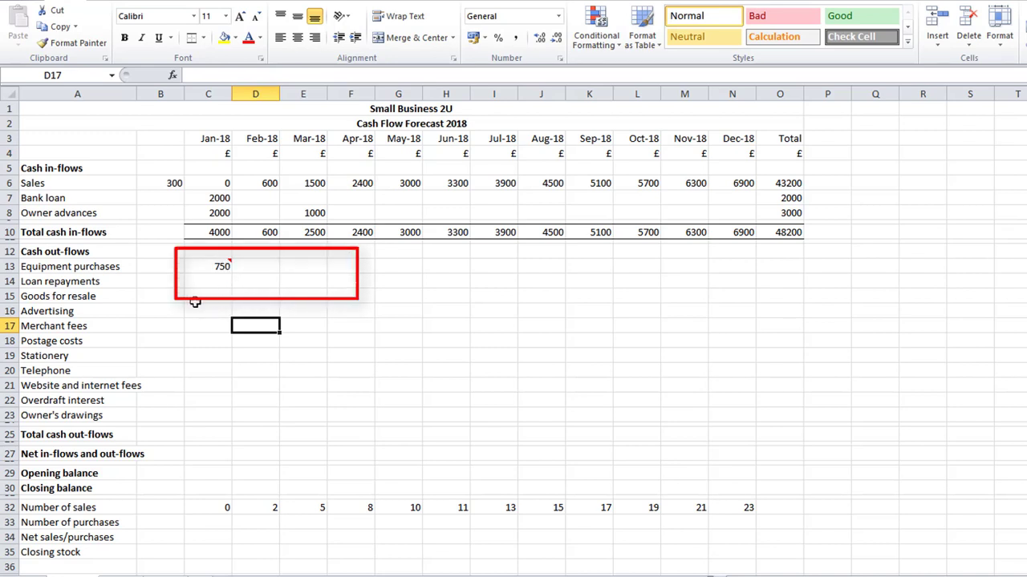
- Enter a loan repayment of 75 in D14 for Feb-18 and fill it across to Dec-18, N14
click(202, 281)
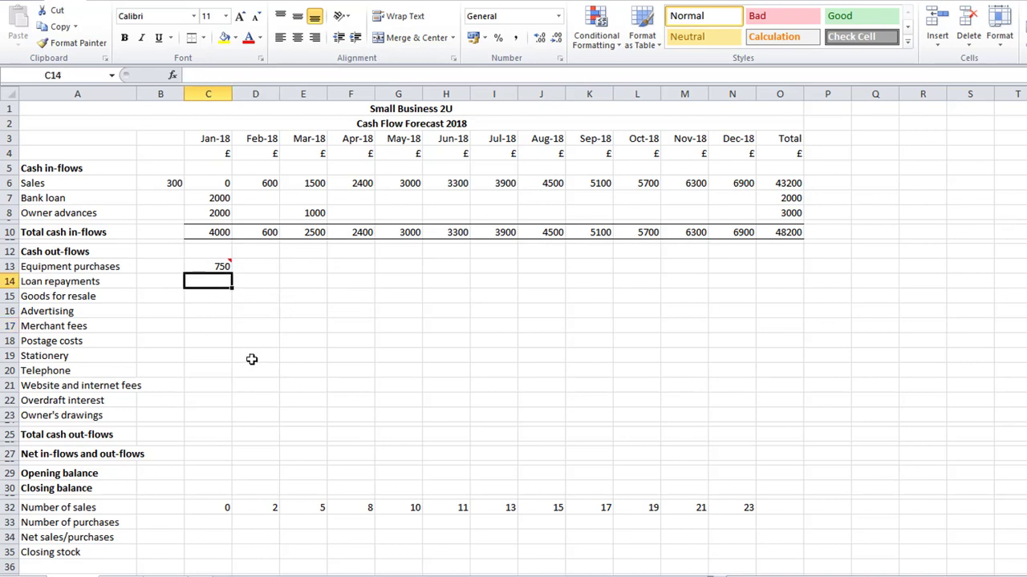
key(Right)
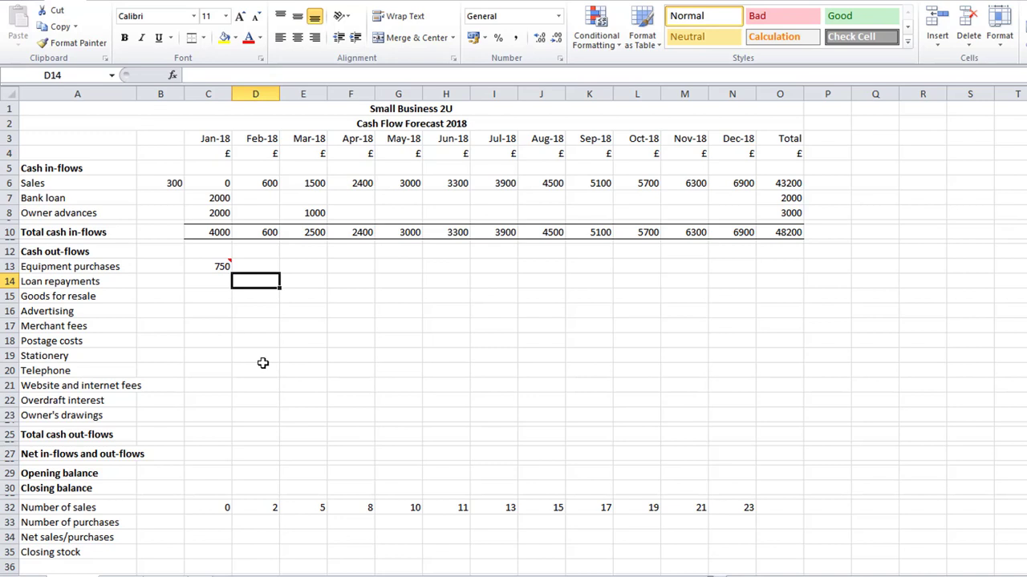
text(75)
key(Return)
key(Up)
drag(280, 285, 746, 287)
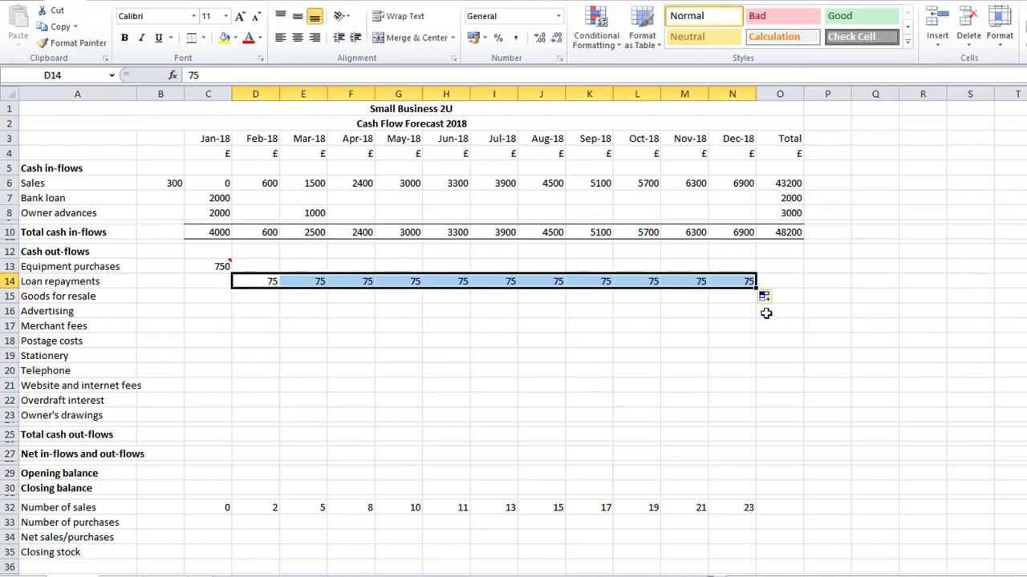
- Enter 150 in B15 as the unit cost for goods for resale
click(228, 292)
key(Left)
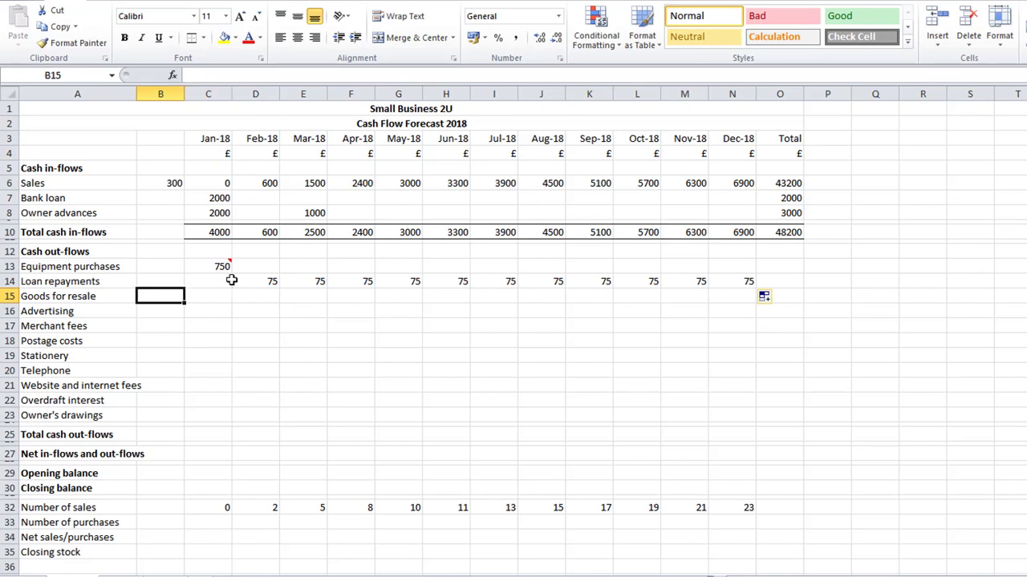
text(150)
key(Return)
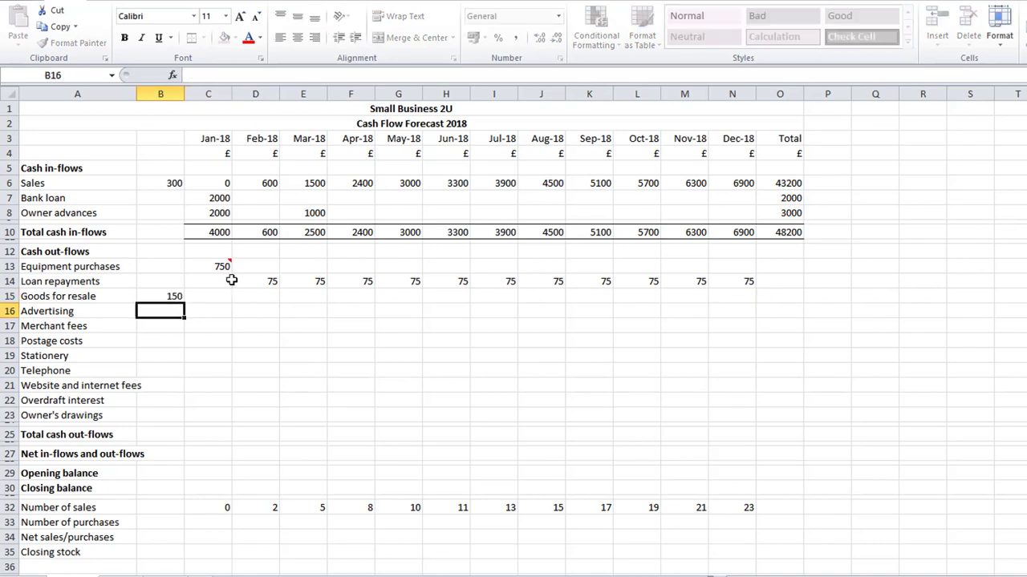
key(Up)
key(Right)
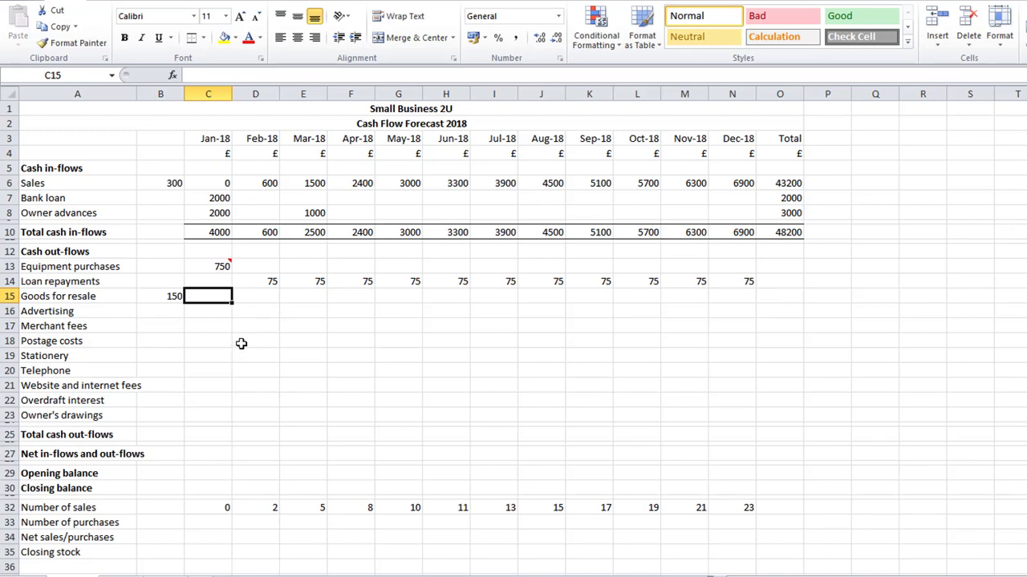
- Enter the number of purchases as 15 in C33 for Jan-18 and 20 in F33 for Apr-18
click(206, 522)
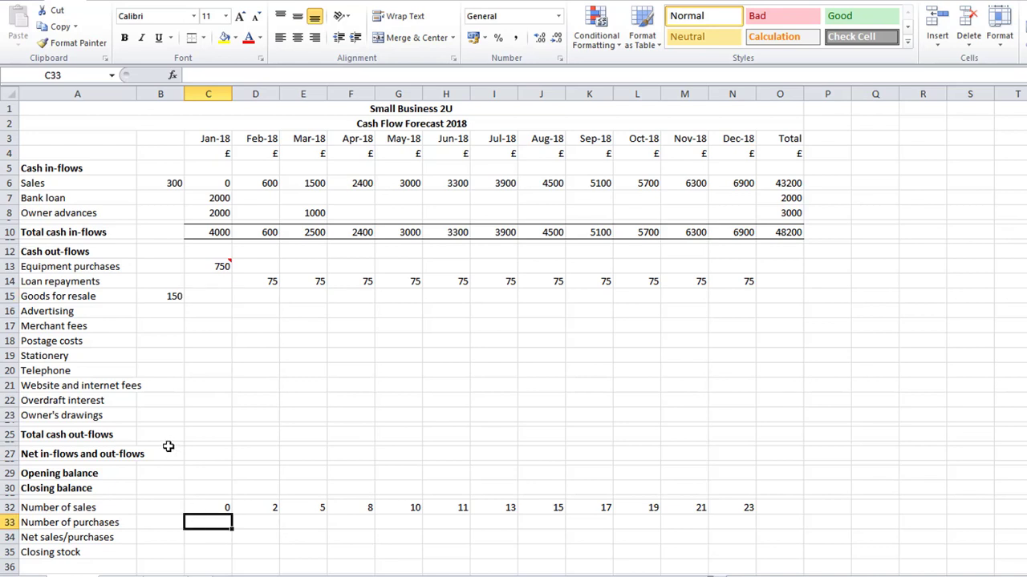
text(1)
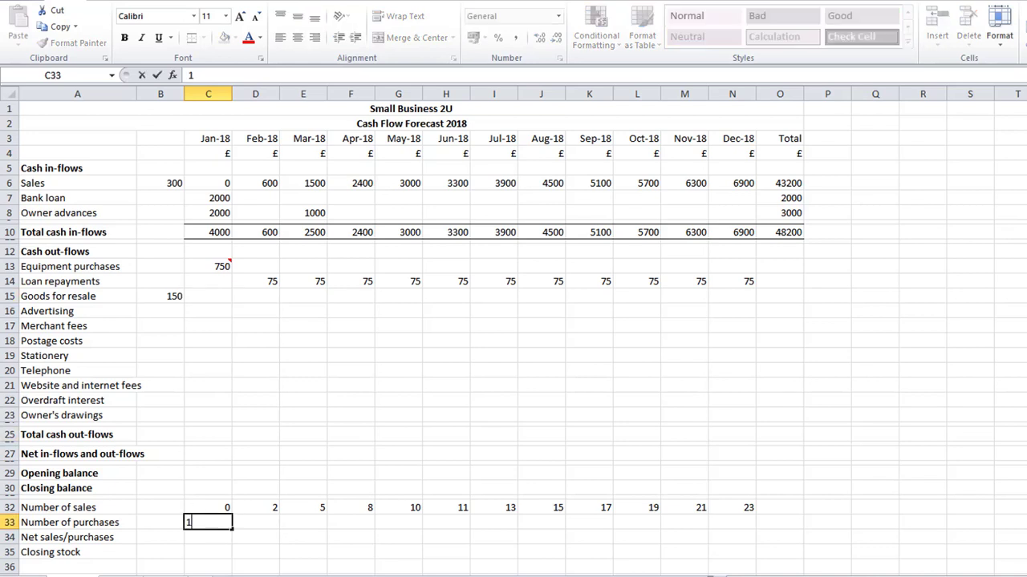
key(Tab)
key(Tab)
key(Tab)
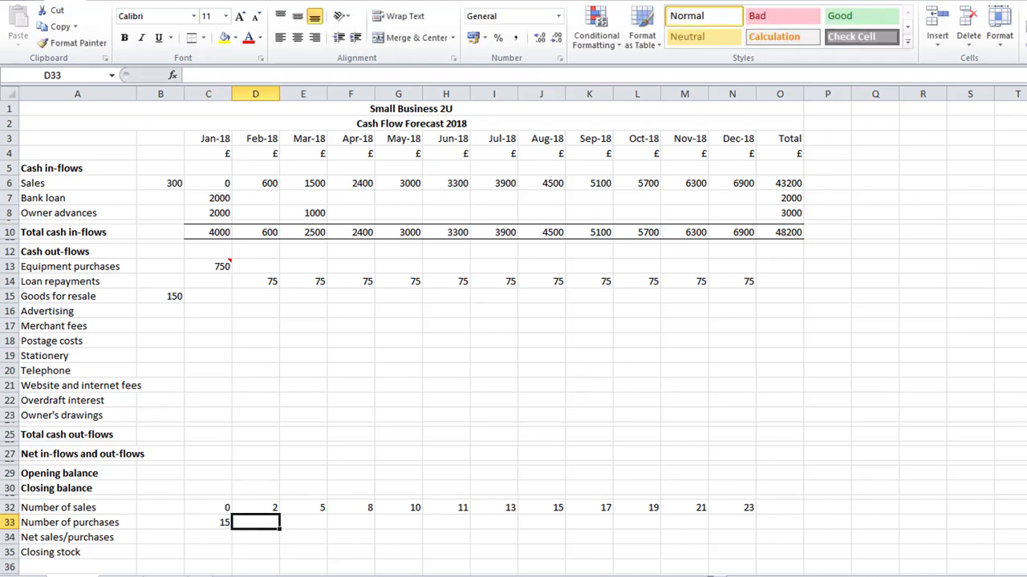
text(20)
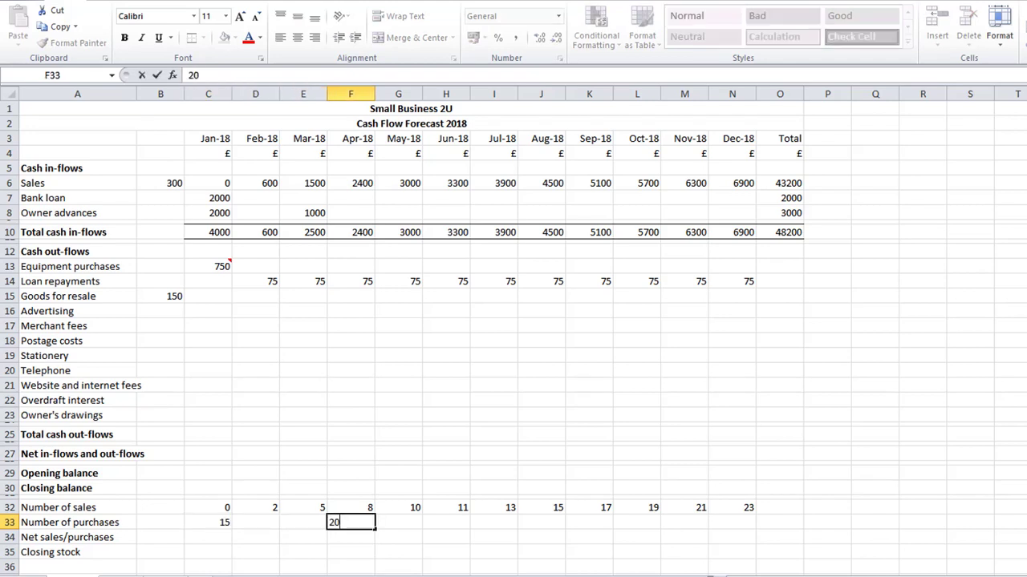
key(Left)
key(Left)
key(Left)
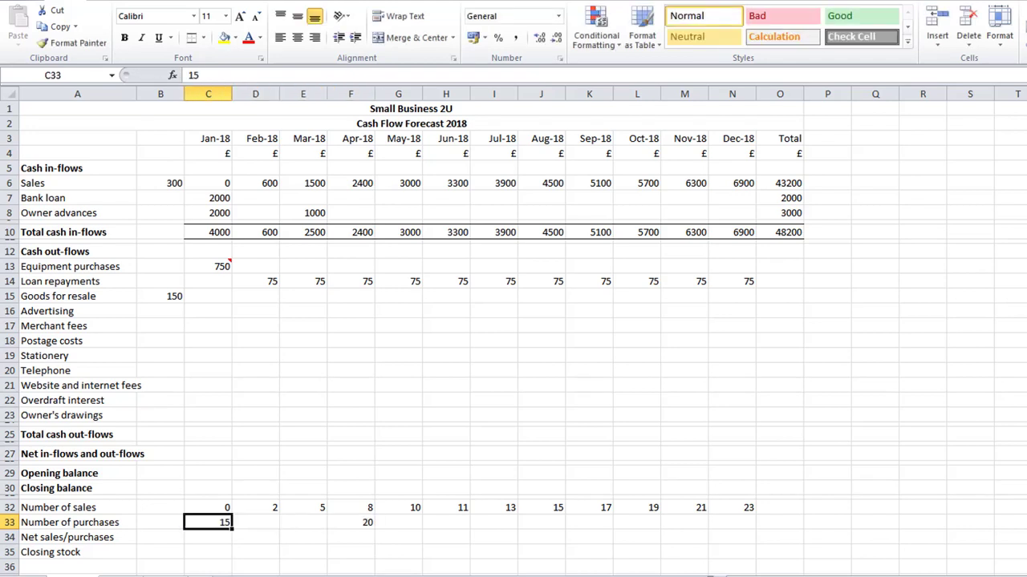
- Calculate January's net sales/purchases in C34 with the formula =-C32+C33
key(Down)
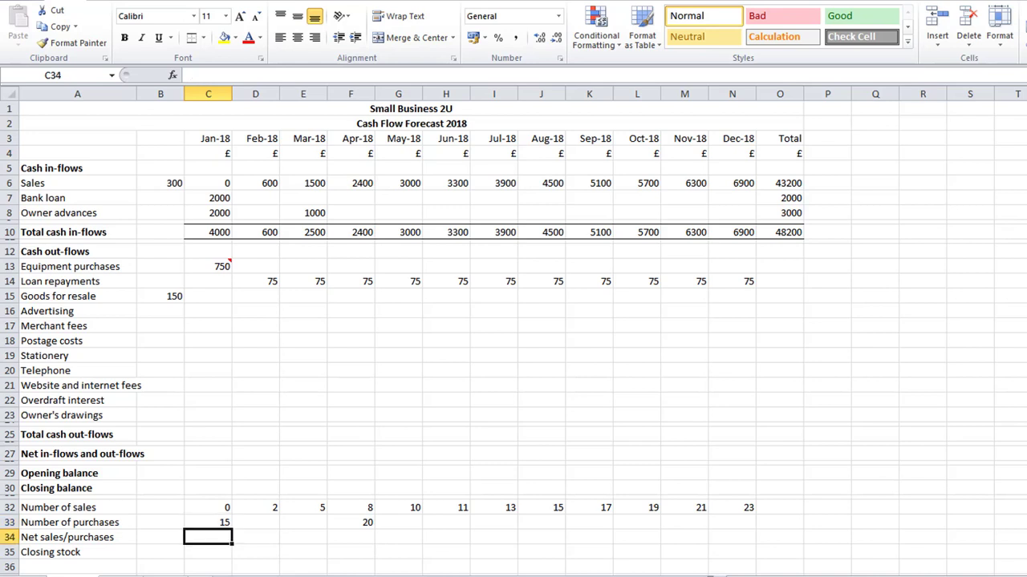
text(-)
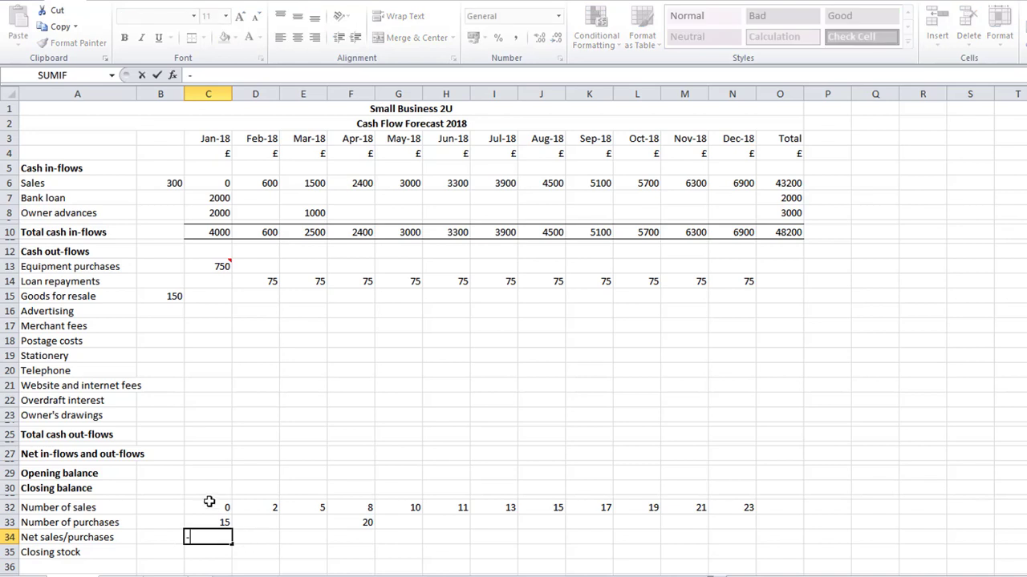
click(207, 507)
text(+)
click(213, 523)
key(Return)
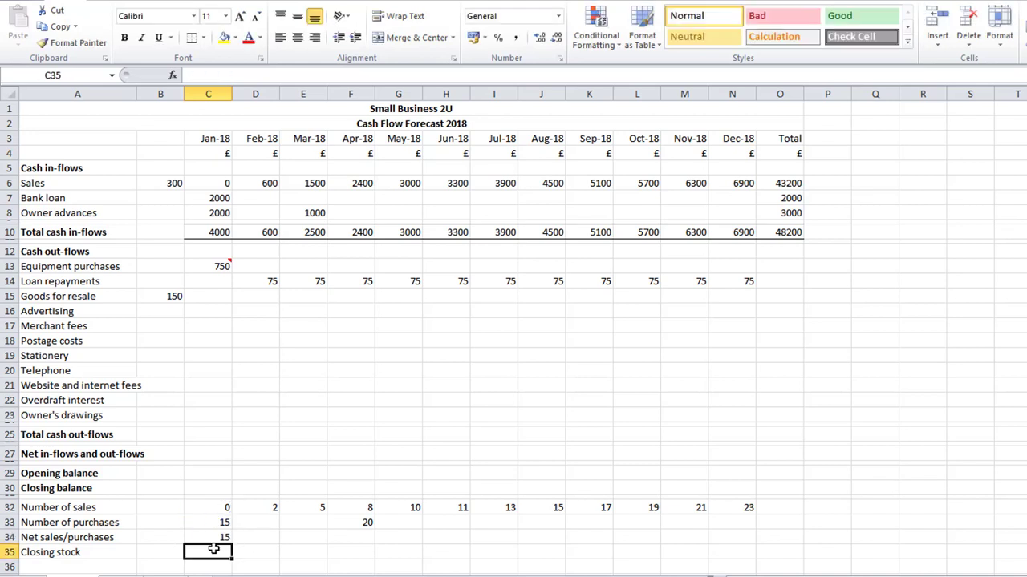
- Set January's closing stock in C35 to =C34, and fill C34 with a top and bottom border across to N34
key(Up)
key(Down)
text(=)
click(213, 535)
key(Return)
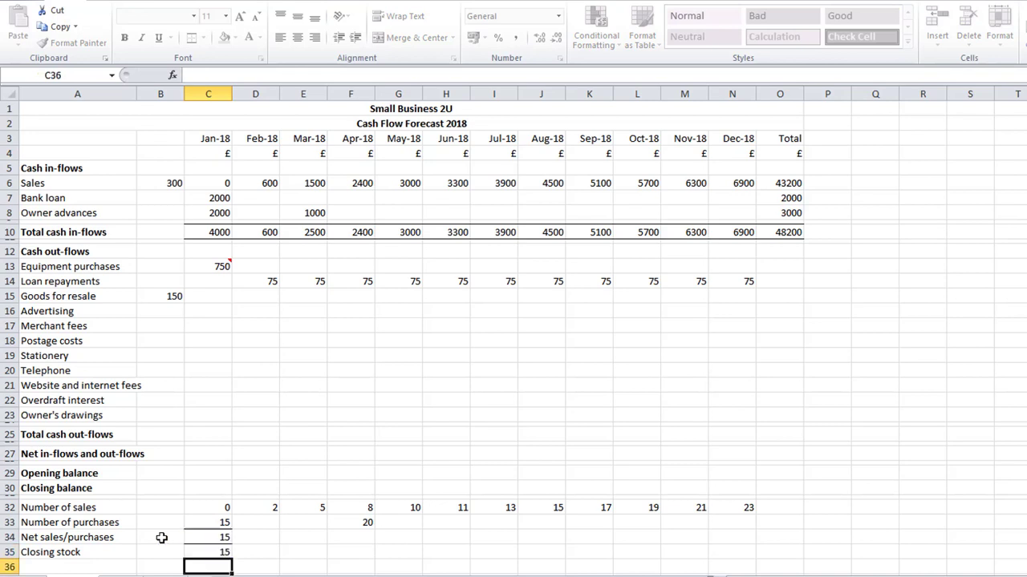
click(216, 537)
drag(231, 543, 753, 539)
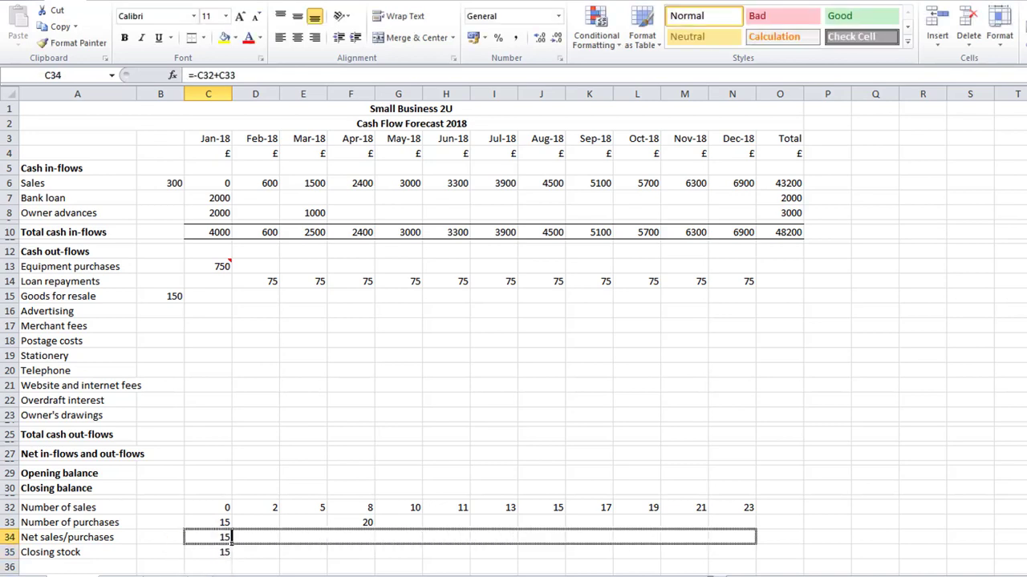
- Calculate February's closing stock in D35 with =+C35+D34 and fill the formula across to N35
click(253, 551)
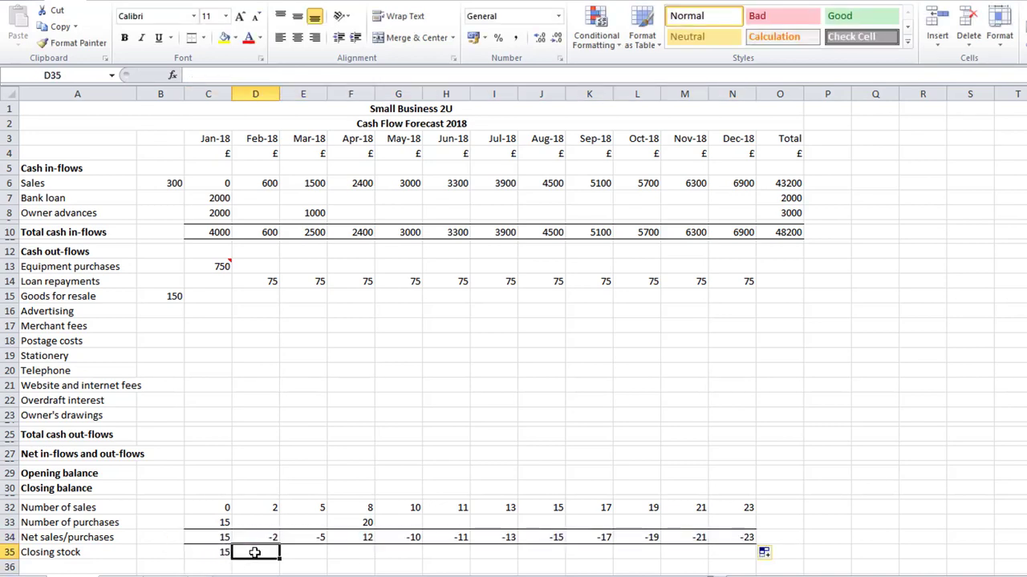
text(+)
click(214, 552)
text(+)
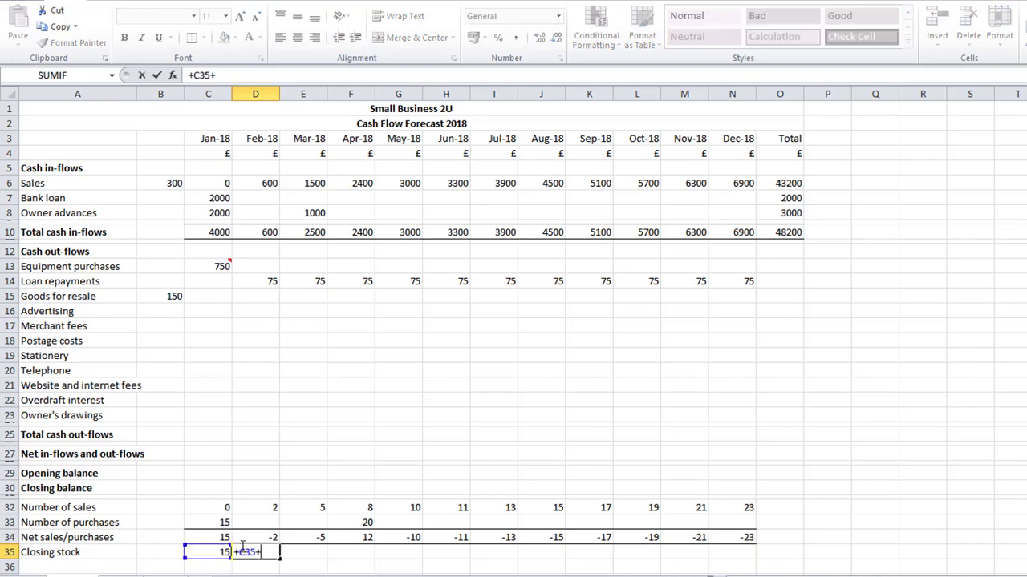
click(255, 537)
key(ctrl+Return)
drag(280, 559, 754, 573)
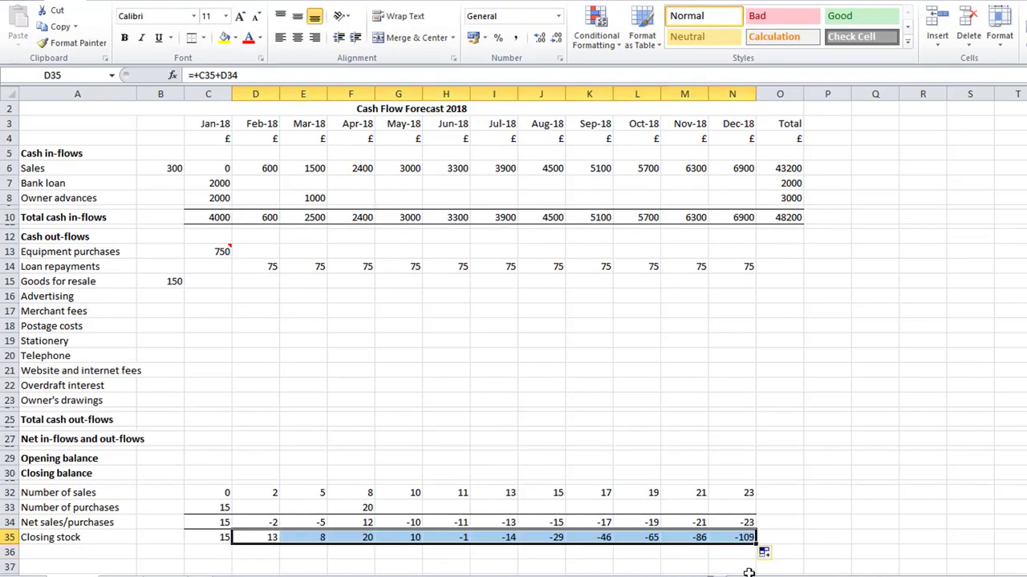
- Enter the number of purchases for May-18 in G33 as 25
click(344, 508)
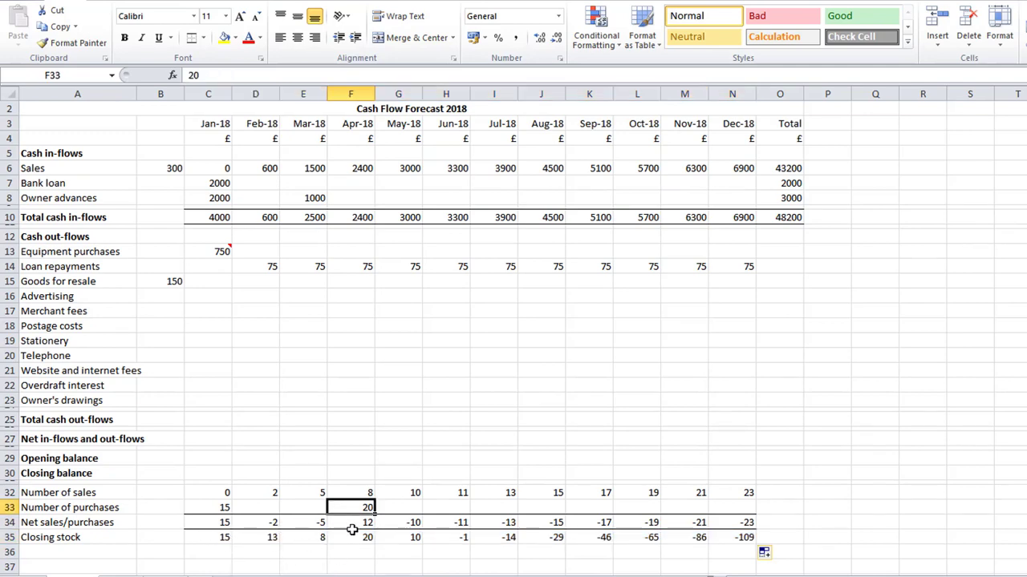
key(Right)
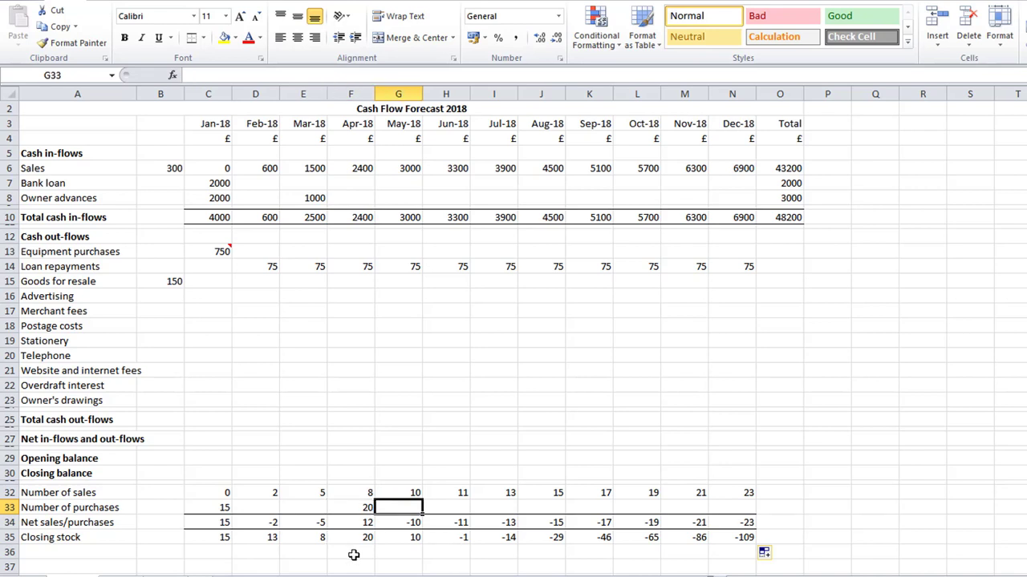
key(Down)
key(Down)
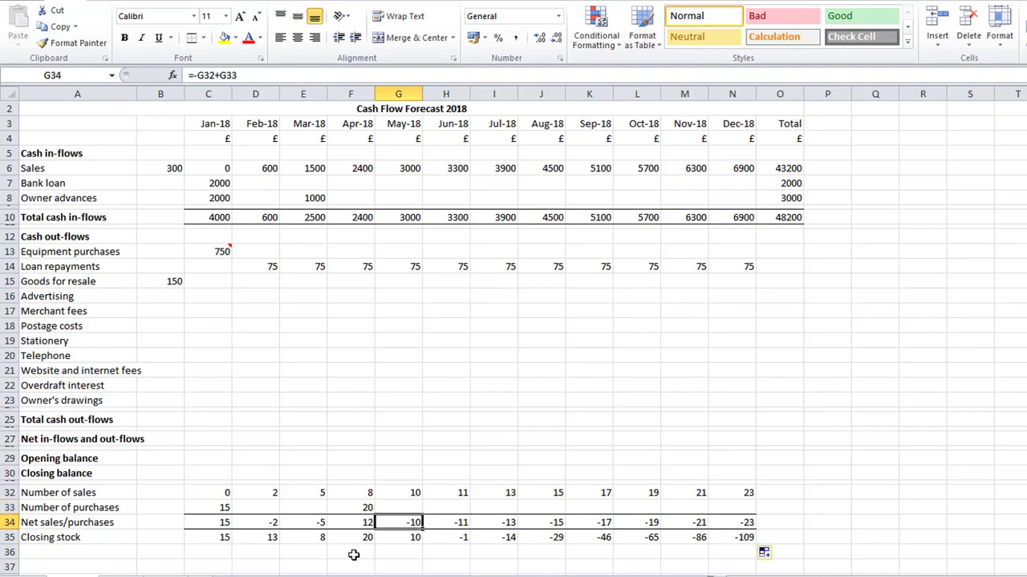
key(Right)
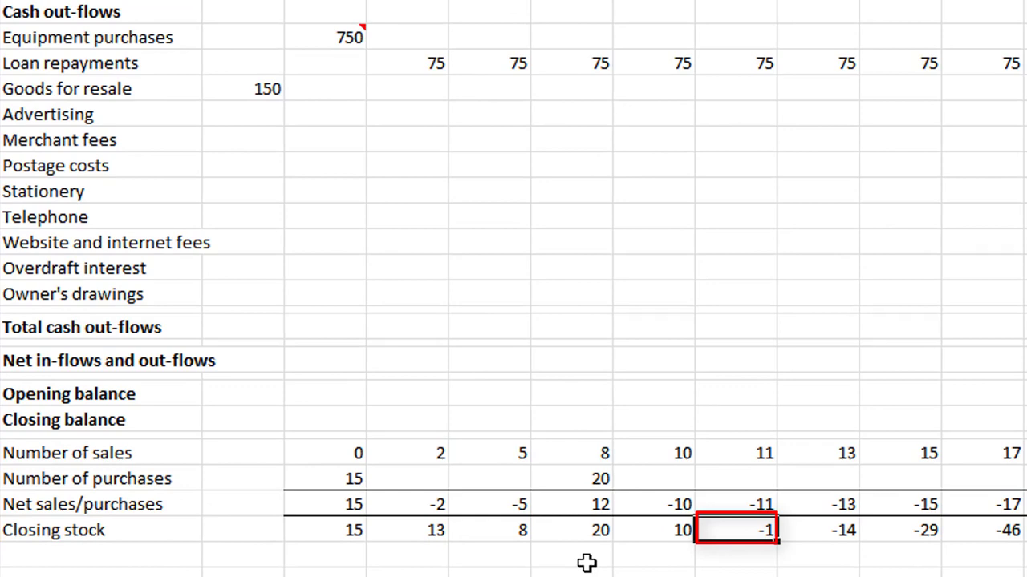
key(Up)
key(Left)
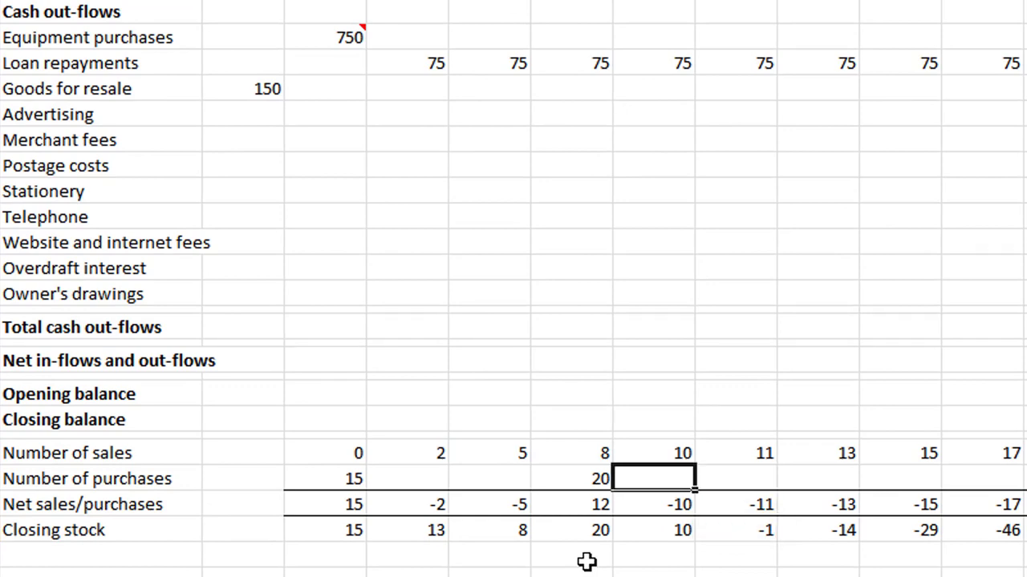
text(25)
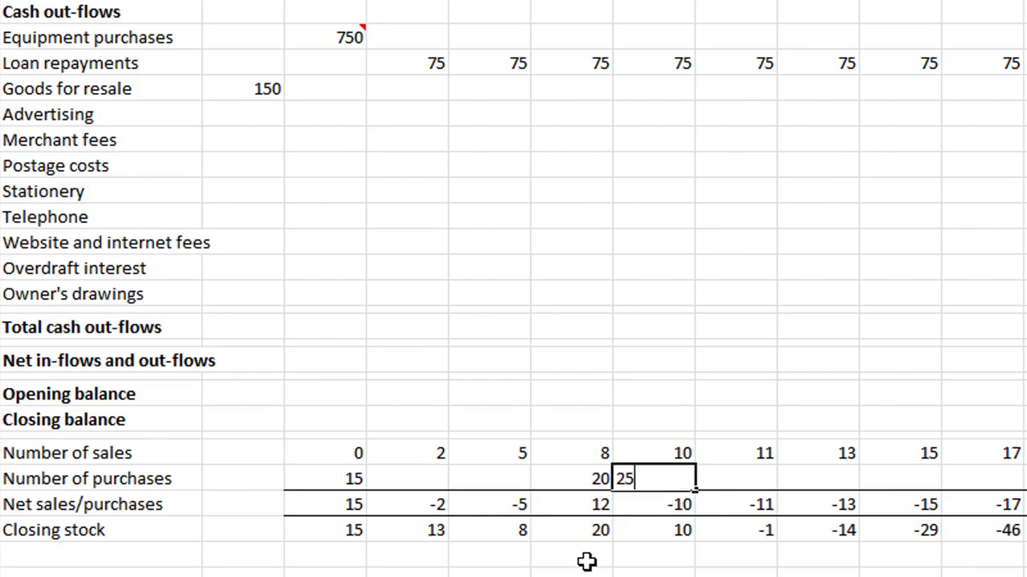
key(Return)
- Enter the number of purchases as 30 in I33 for Jul-18 and 40 in K33 for Sep-18
key(Up)
key(Right)
key(Right)
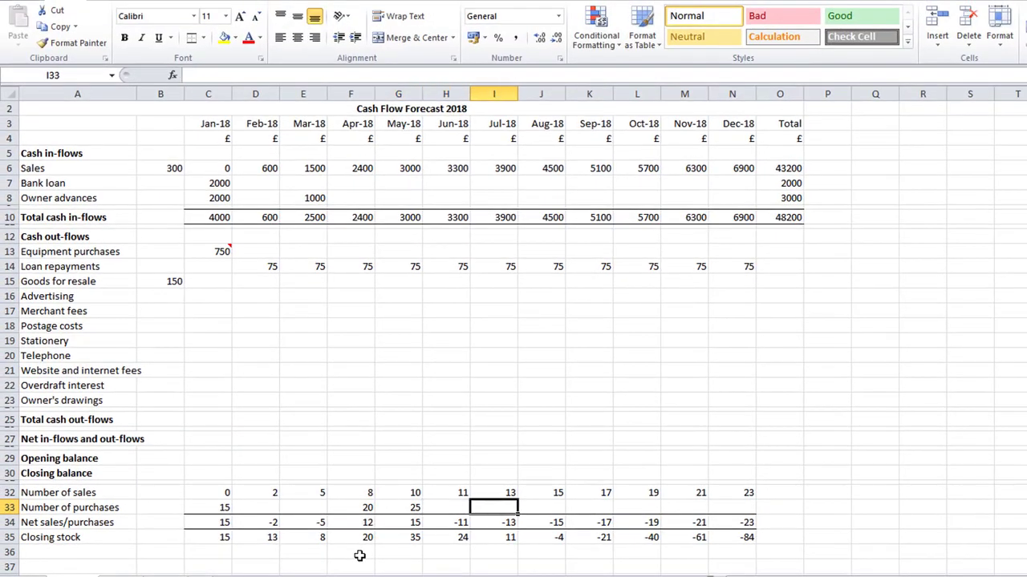
text(30)
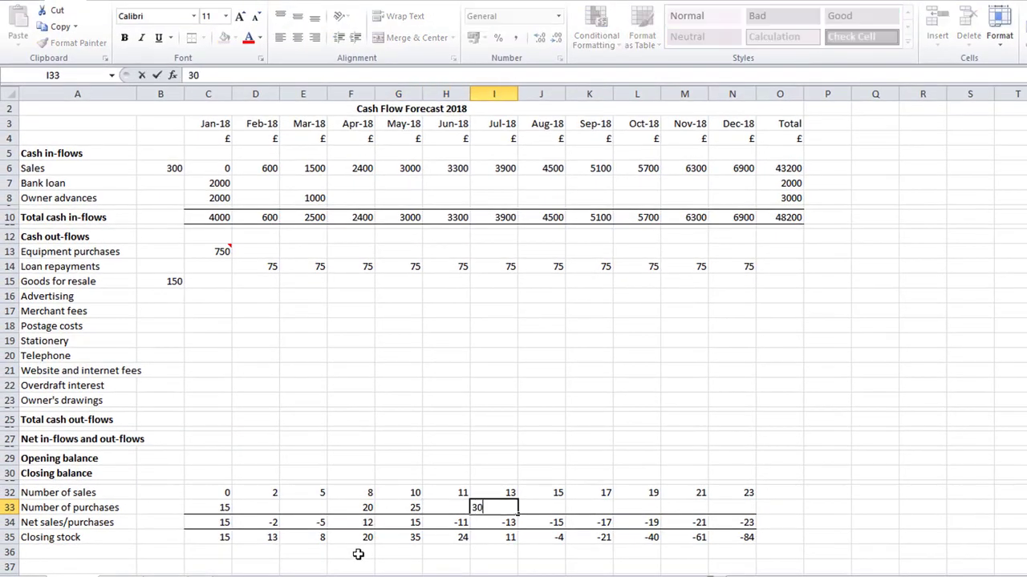
key(Tab)
key(Right)
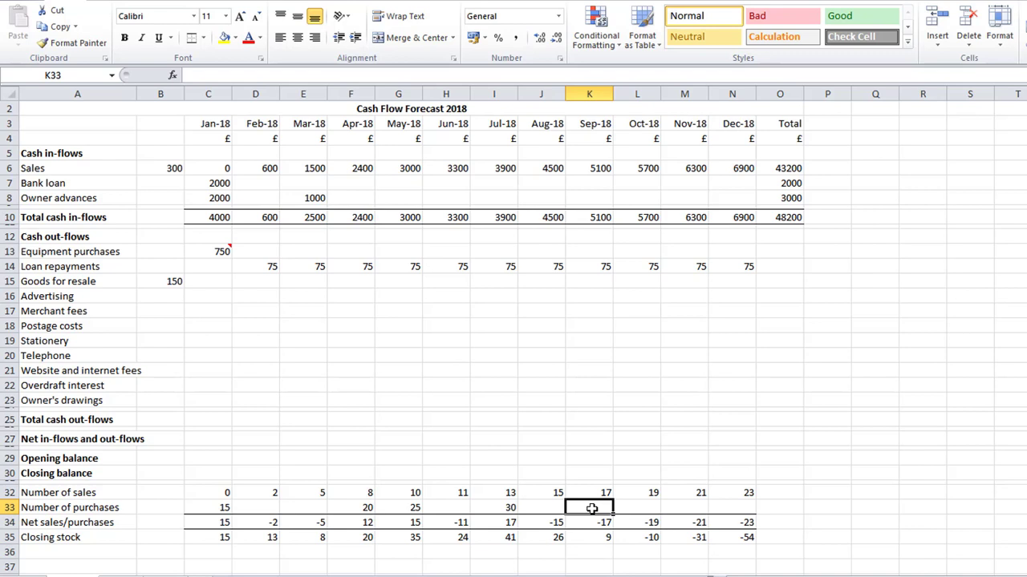
text(40)
key(Return)
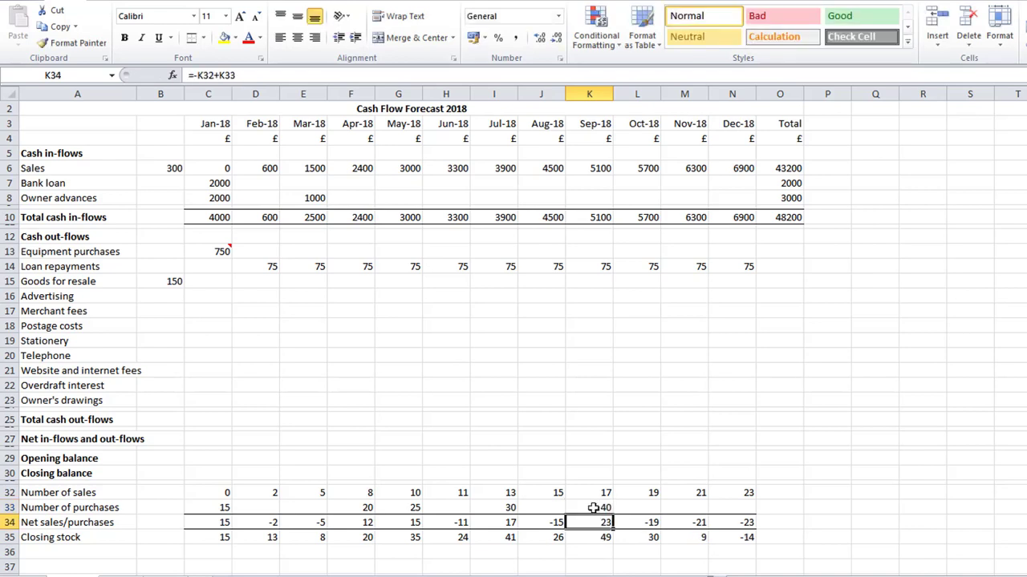
- Enter the number of purchases for Nov-18 in M33 as 30
key(Up)
key(Right)
key(Right)
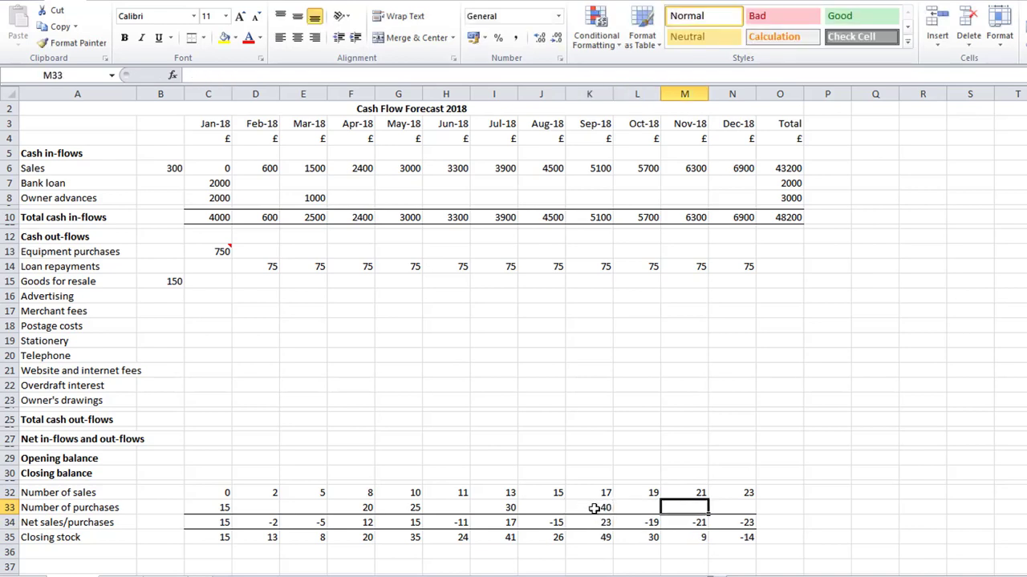
text(30)
key(Return)
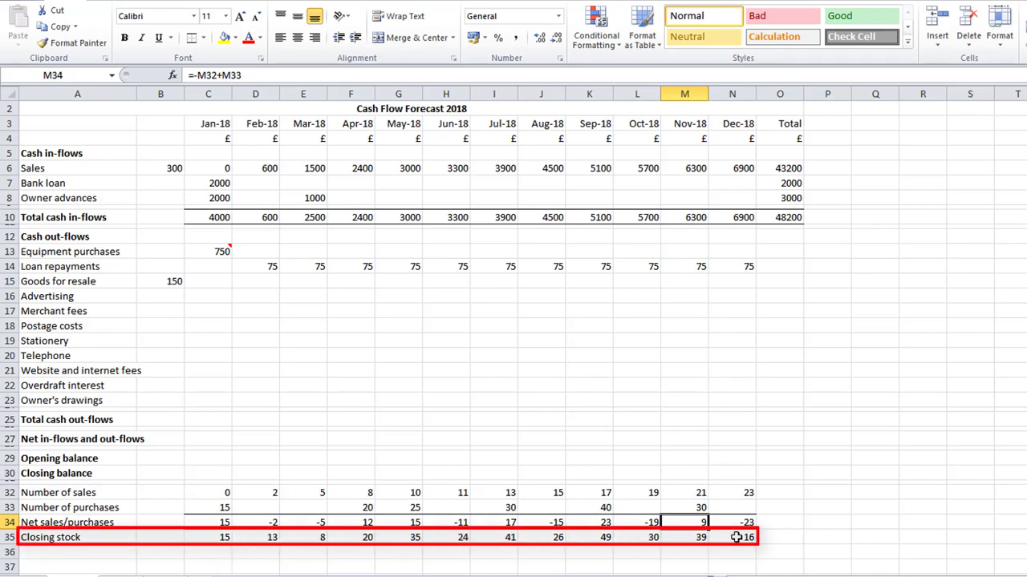
- Calculate January's goods for resale in C15 with =+$B$15*C33 and fill the formula across to N15
click(210, 279)
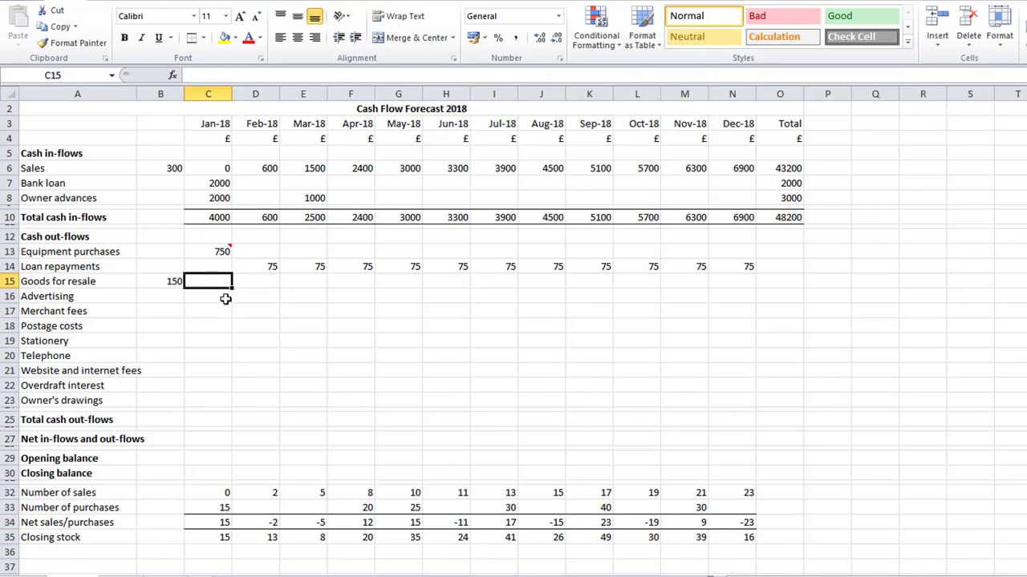
text(+)
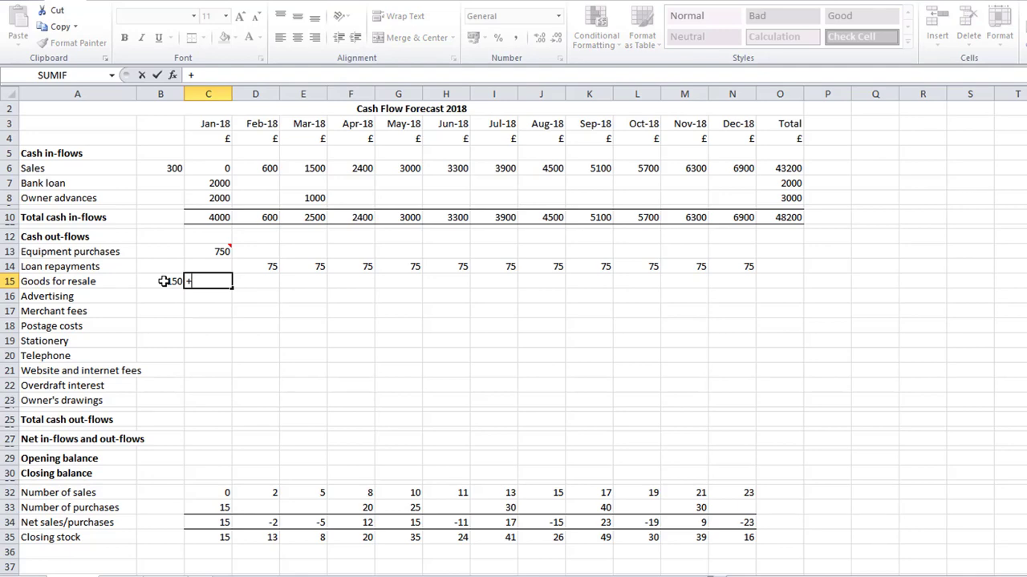
click(164, 280)
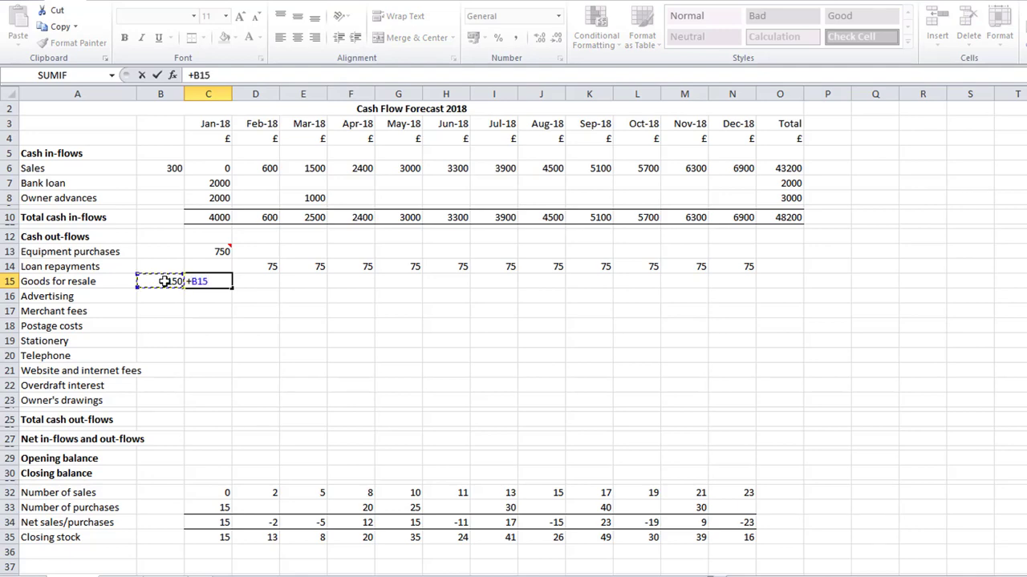
key(F4)
text(*)
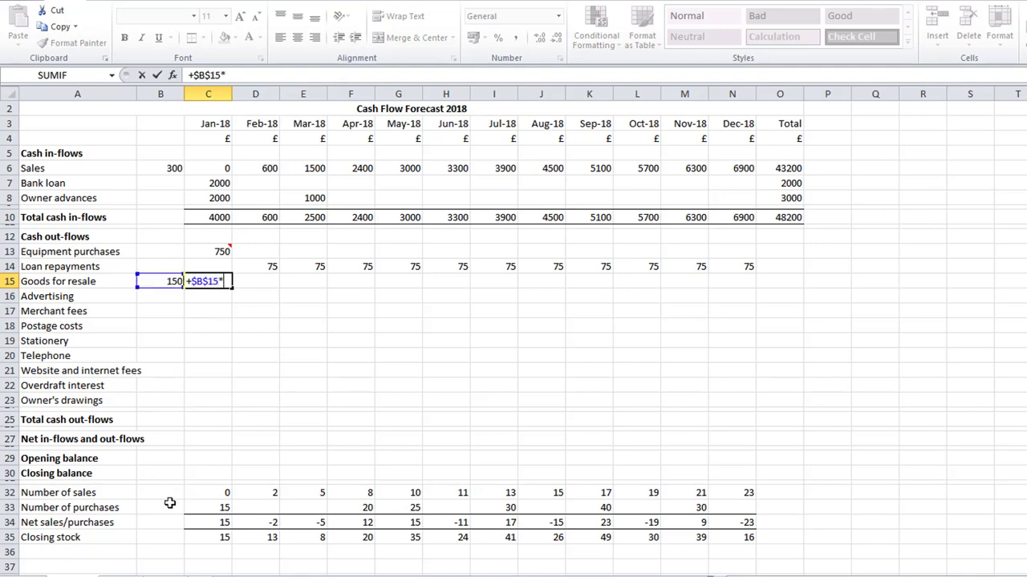
click(205, 509)
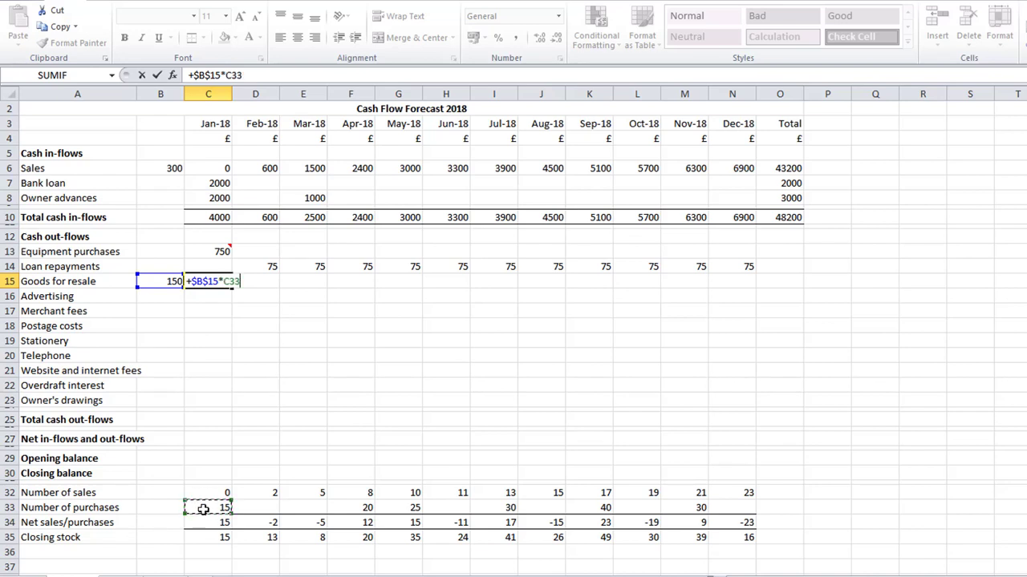
key(ctrl+Return)
drag(232, 290, 747, 329)
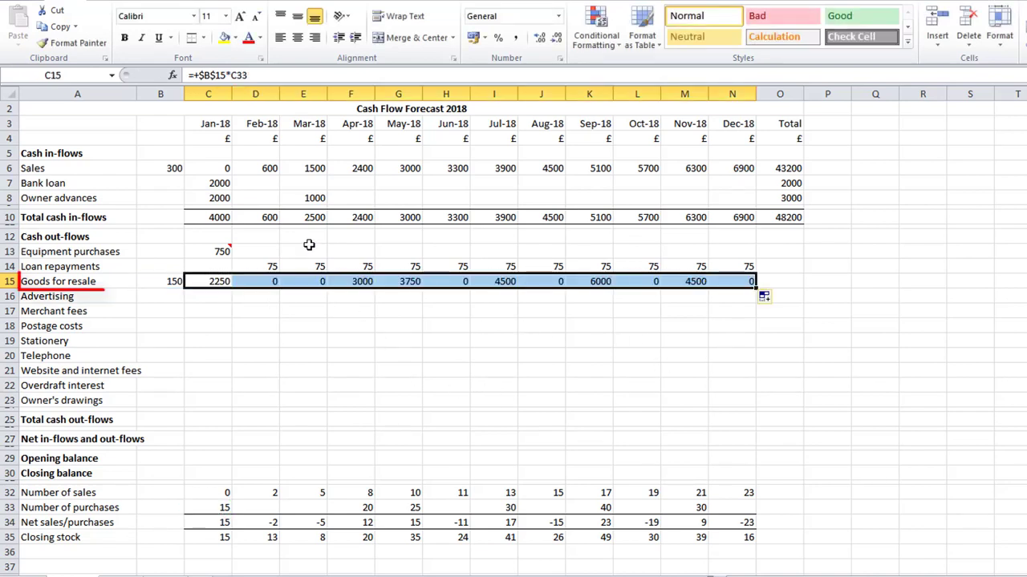
click(345, 280)
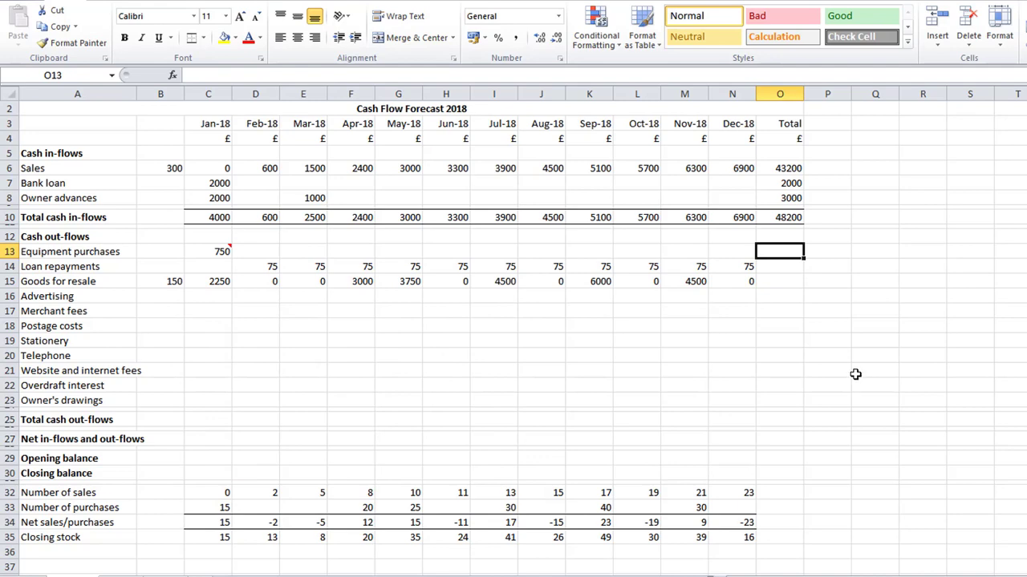
- Total the equipment purchases in O13 with =SUM(C13:N13) and fill the formula down to O23
click(1023, 16)
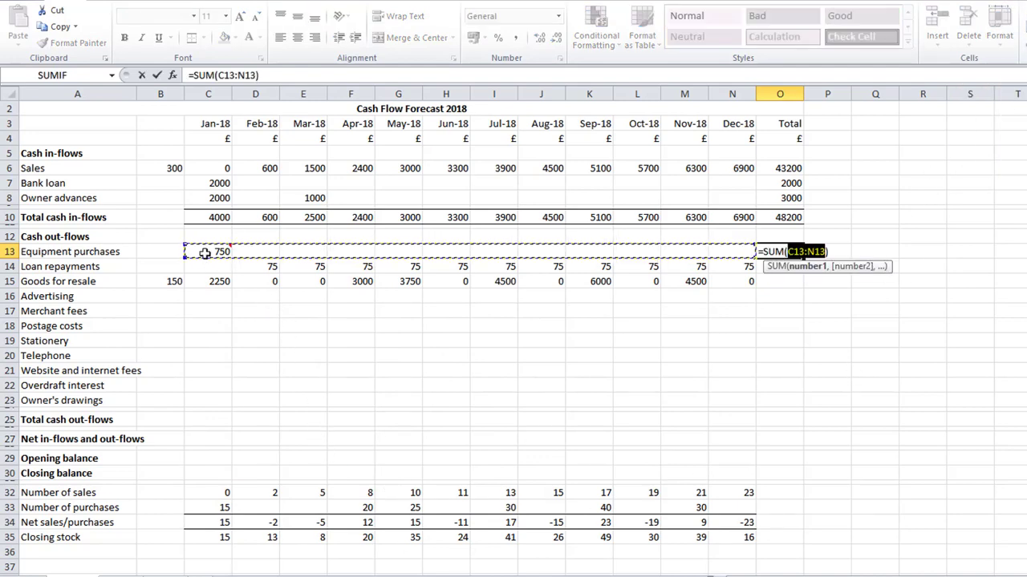
key(Return)
key(Up)
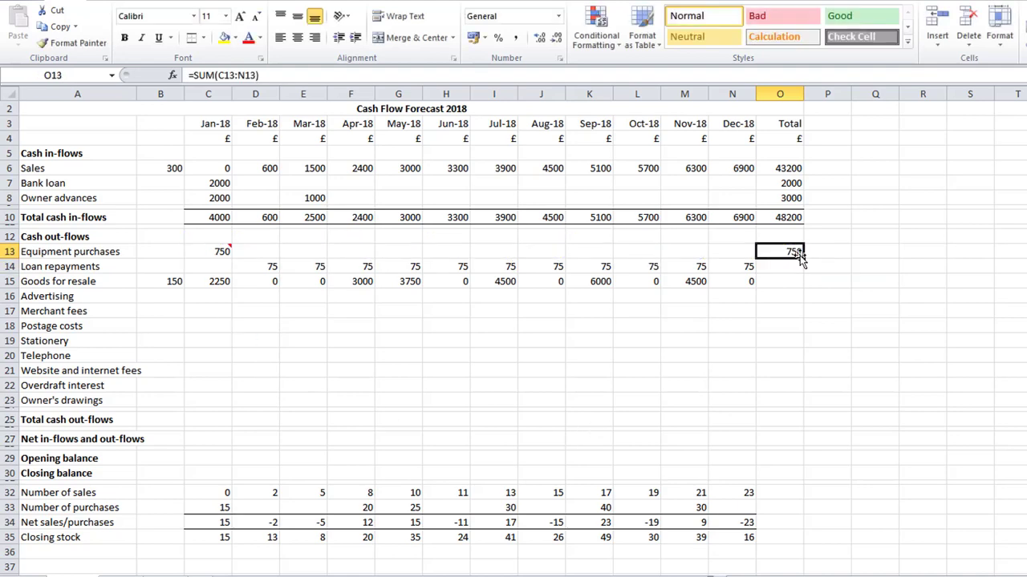
drag(806, 309, 805, 415)
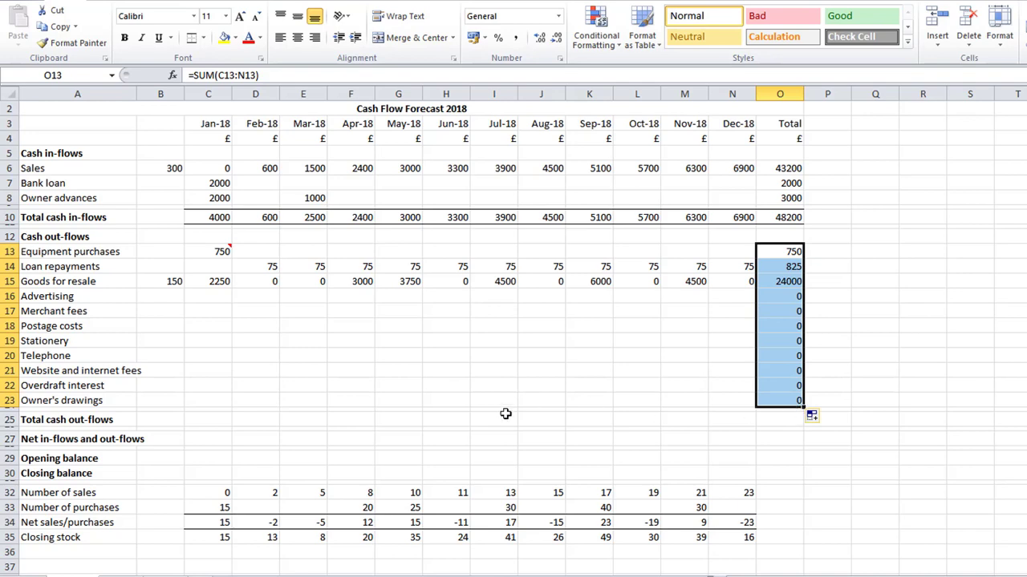
- Sum January's cash out-flows from C13 down in C25 with a top and bottom border, and fill across to O25
click(205, 421)
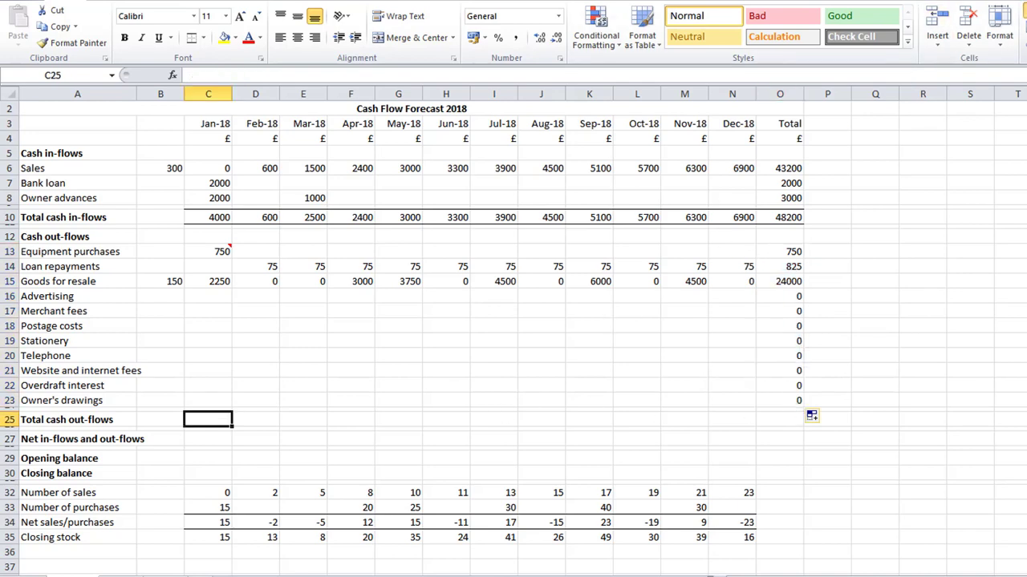
key(alt+equal)
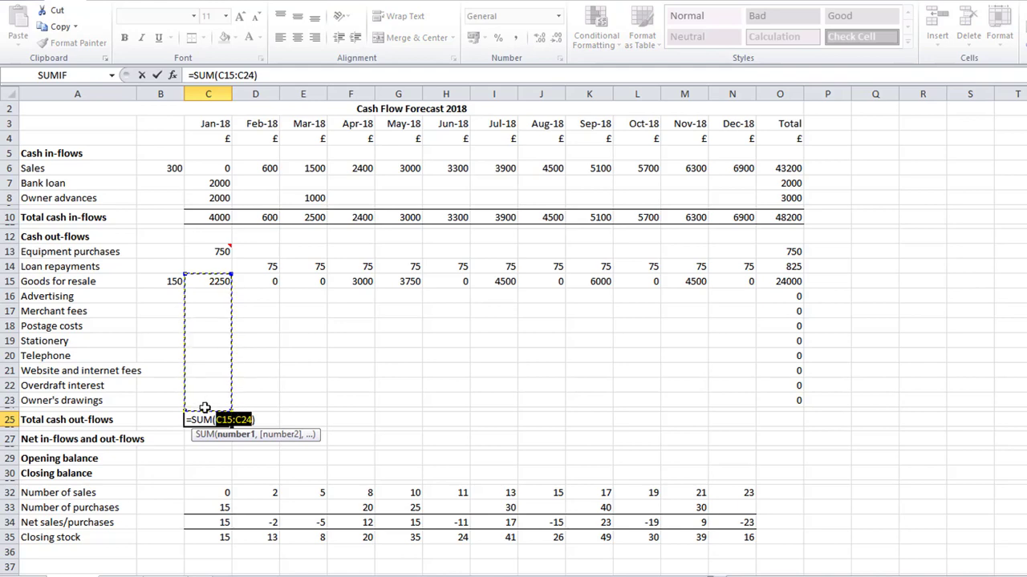
click(156, 75)
drag(232, 426, 783, 447)
- Calculate January's net in-flows and out-flows in C27 with =+C10-C25 and fill the formula across to O27
click(209, 438)
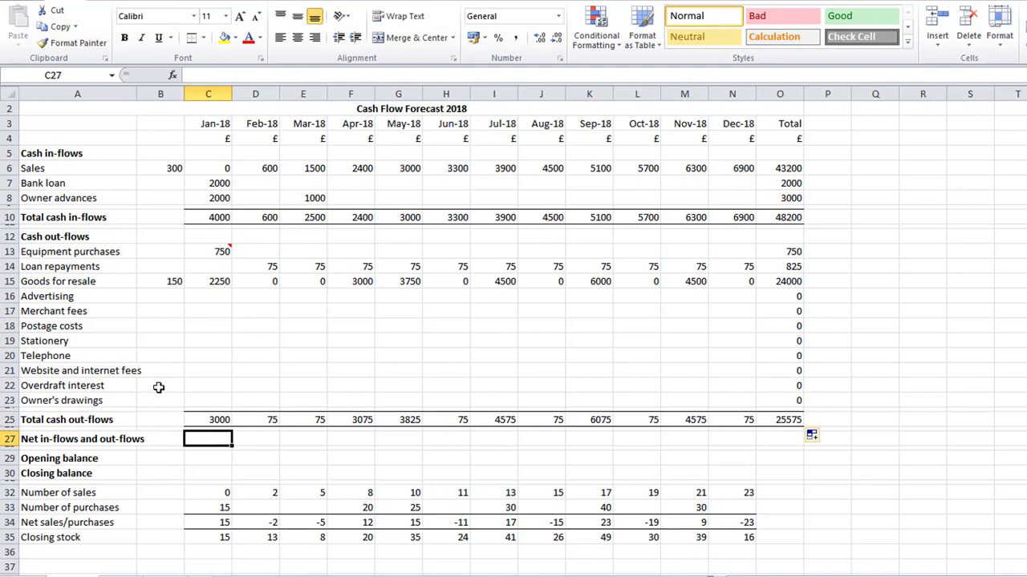
text(+)
click(208, 217)
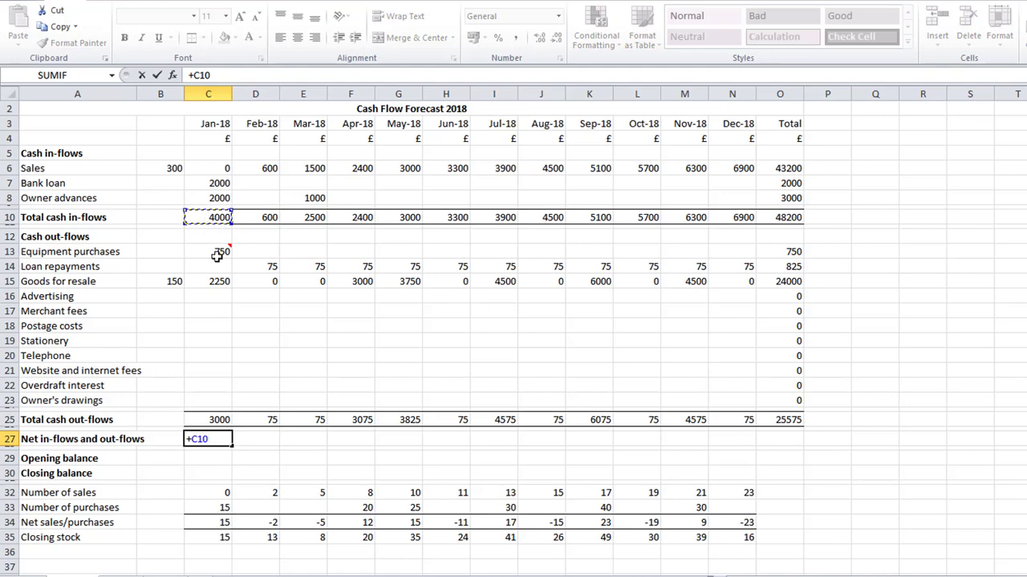
text(-)
click(208, 420)
key(ctrl+Return)
drag(231, 446, 798, 458)
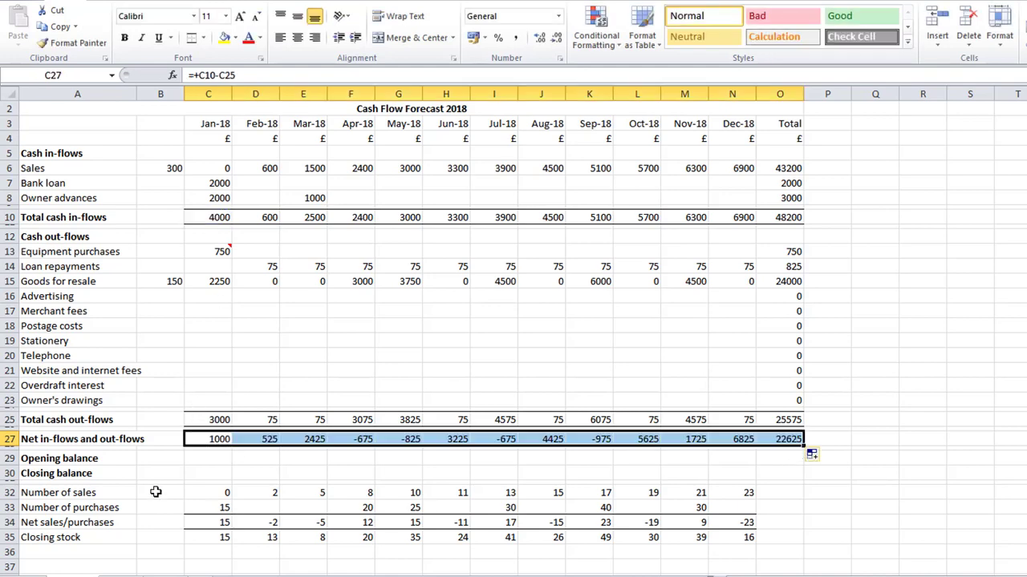
- Set January's opening balance in C29 to 0 and calculate its closing balance in C30 with =+C29+C27
click(196, 459)
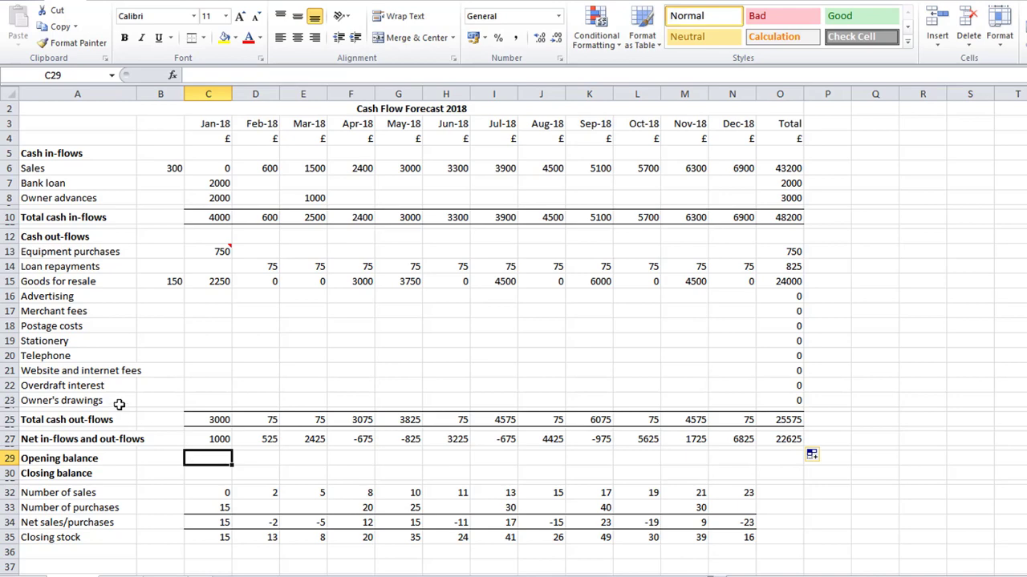
text(0)
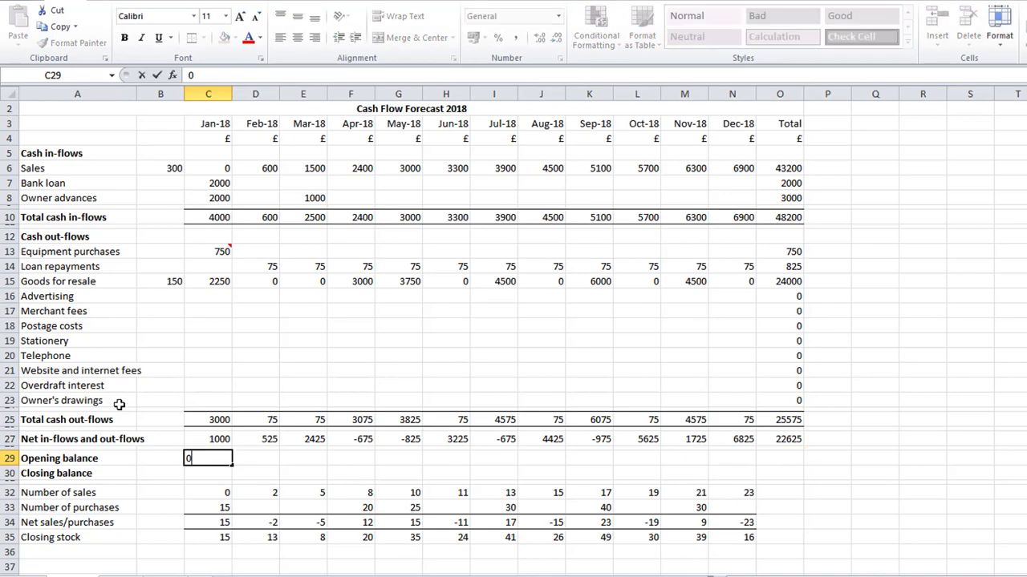
key(Return)
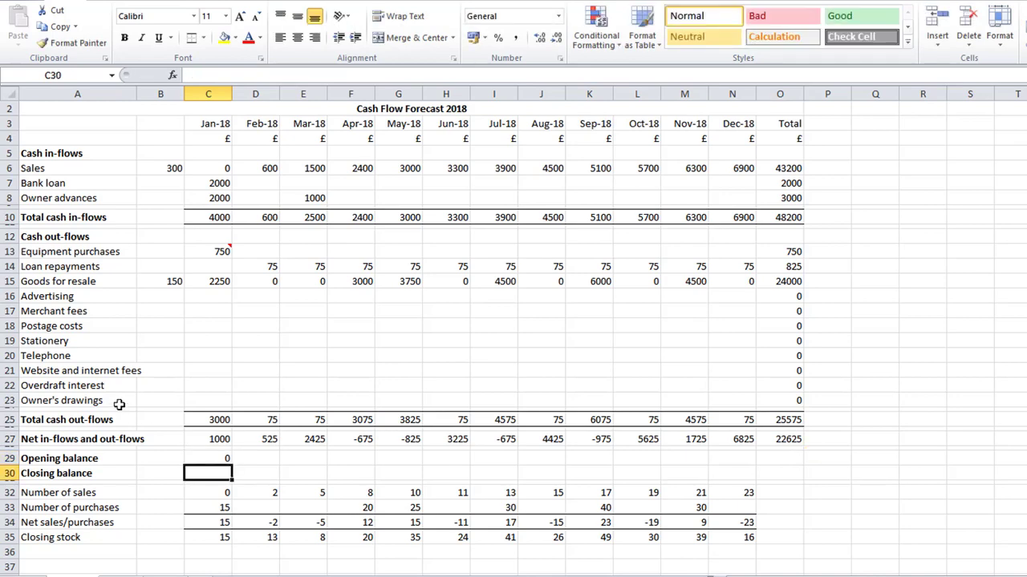
text(+)
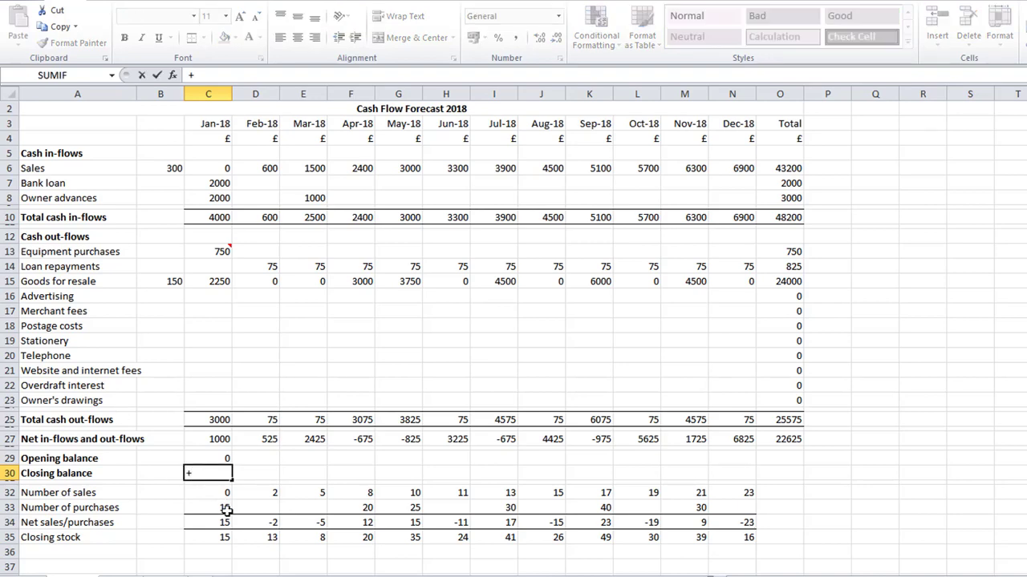
click(209, 458)
text(+)
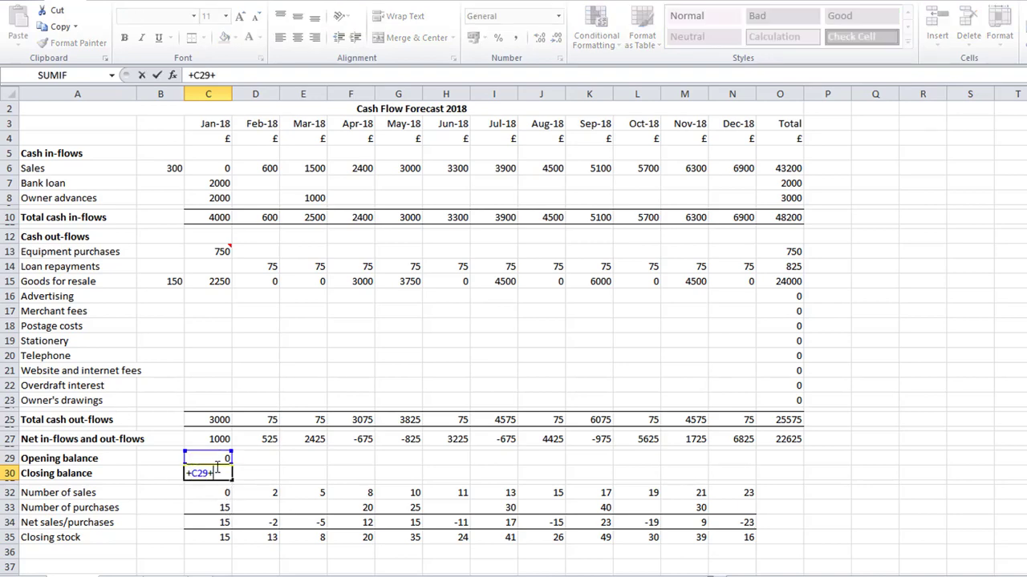
click(211, 439)
key(ctrl+Return)
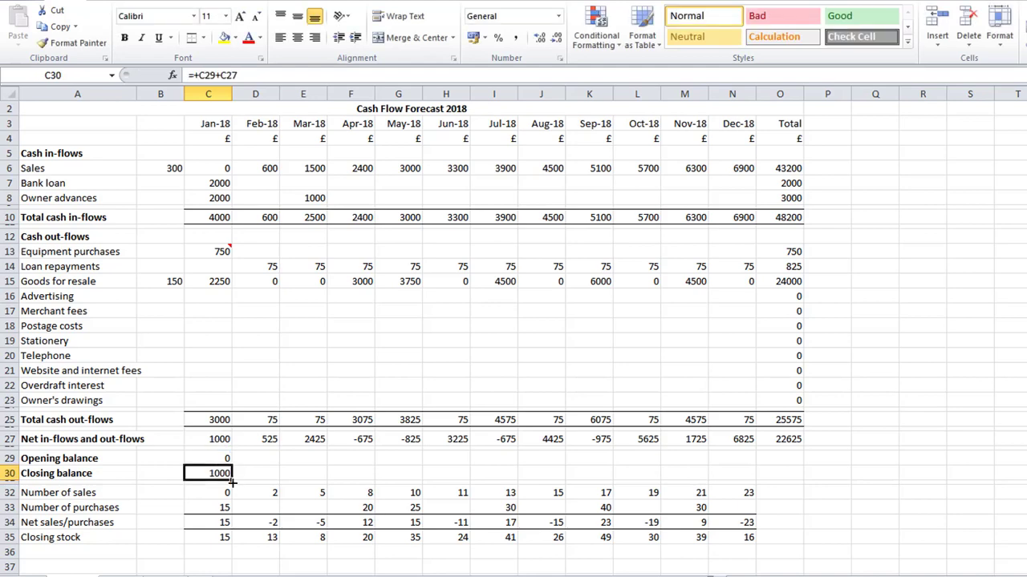
- Link February's opening balance in D29 to January's closing balance in C30
click(255, 458)
text(+)
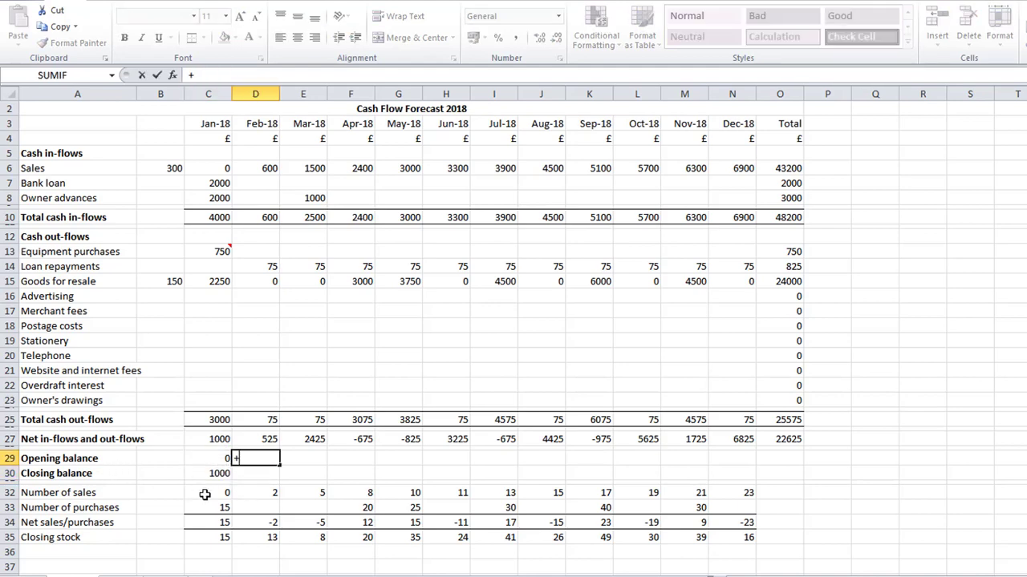
click(208, 473)
key(Return)
key(Left)
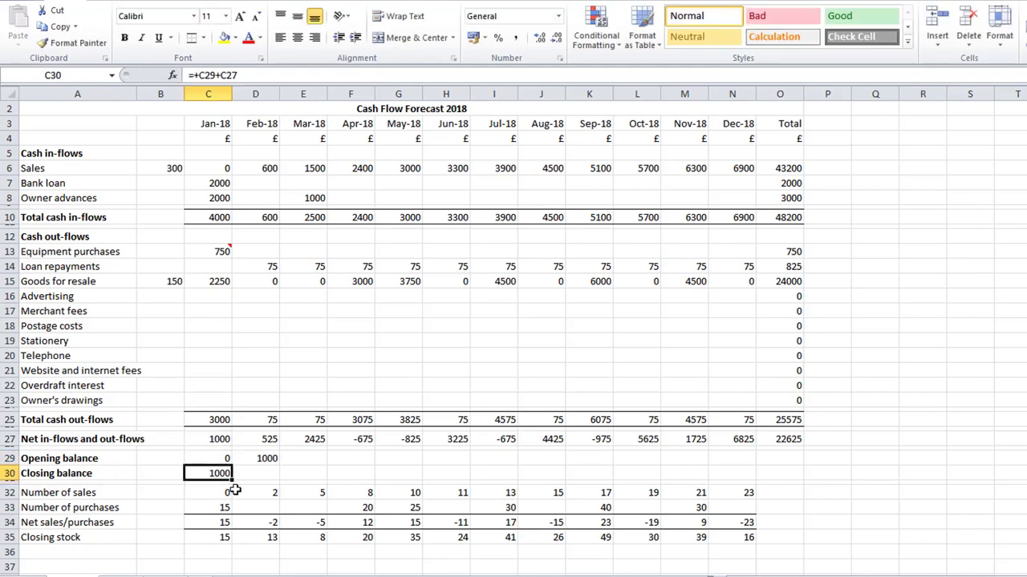
- Fill the closing balance formula in C30 across to O30 and February's opening balance formula in D29 across to N29
drag(232, 478, 798, 485)
click(261, 458)
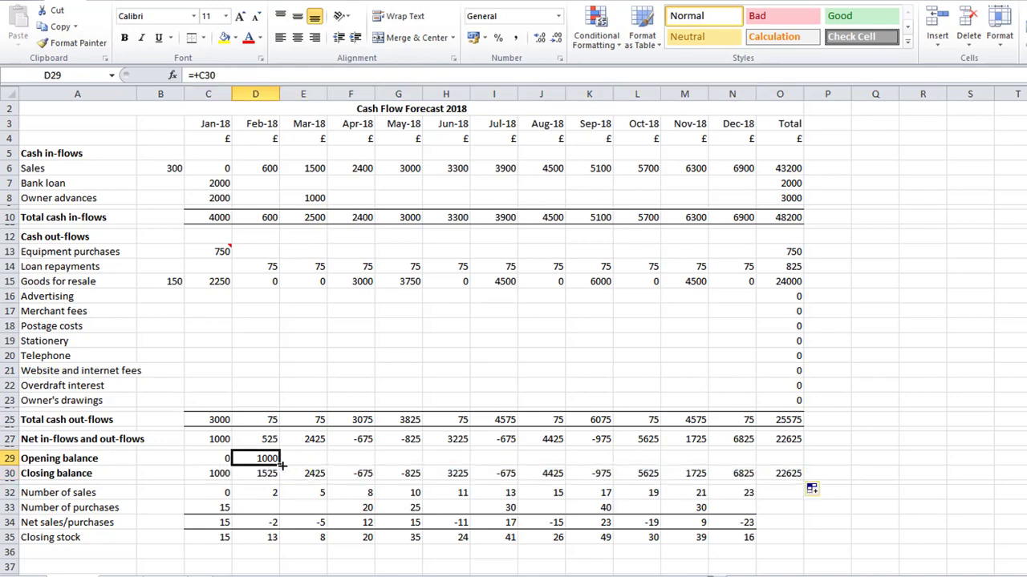
drag(279, 465, 720, 491)
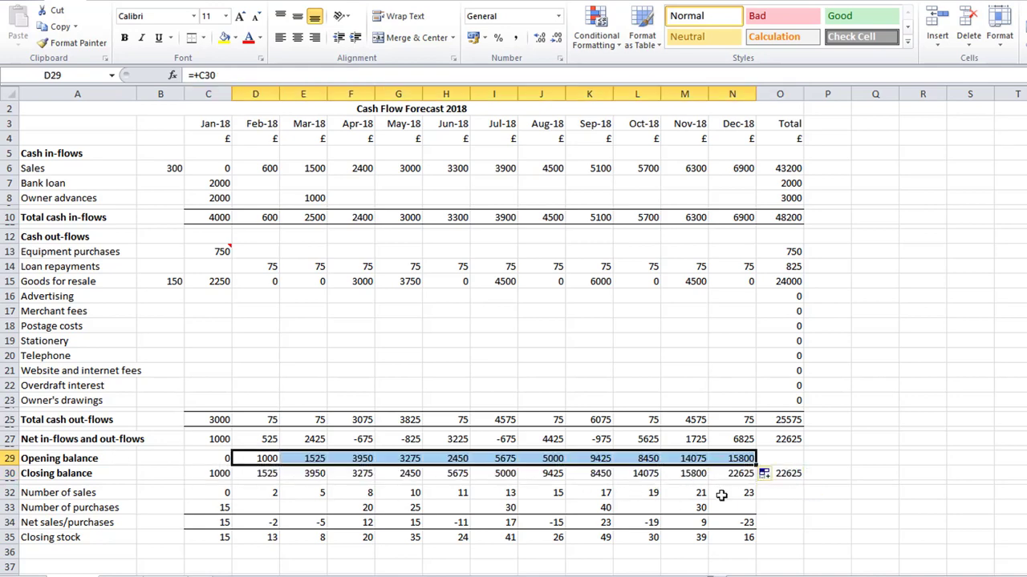
- Link the Total column's opening balance in O29 to January's opening balance with +C29
click(777, 457)
text(+)
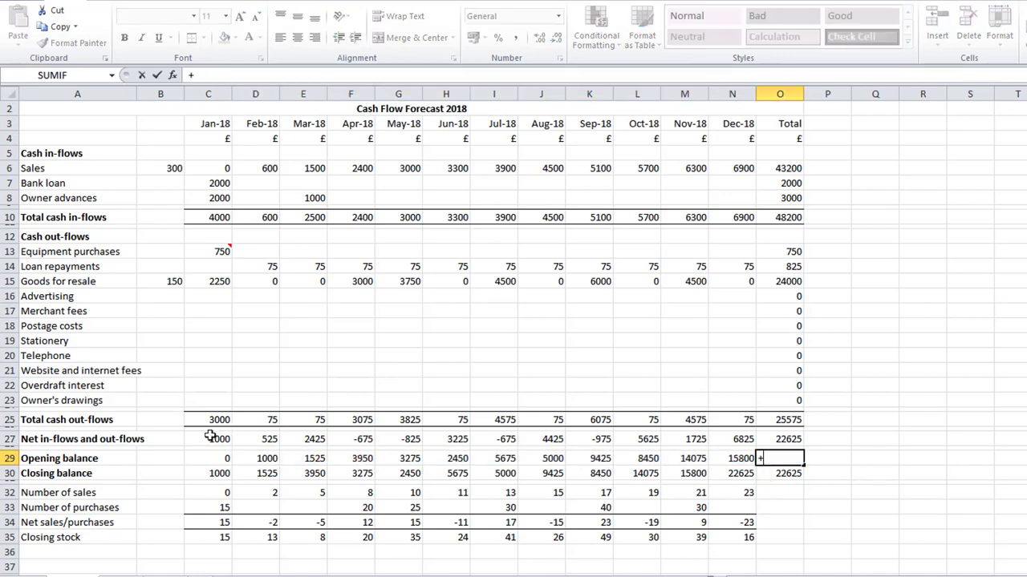
click(203, 459)
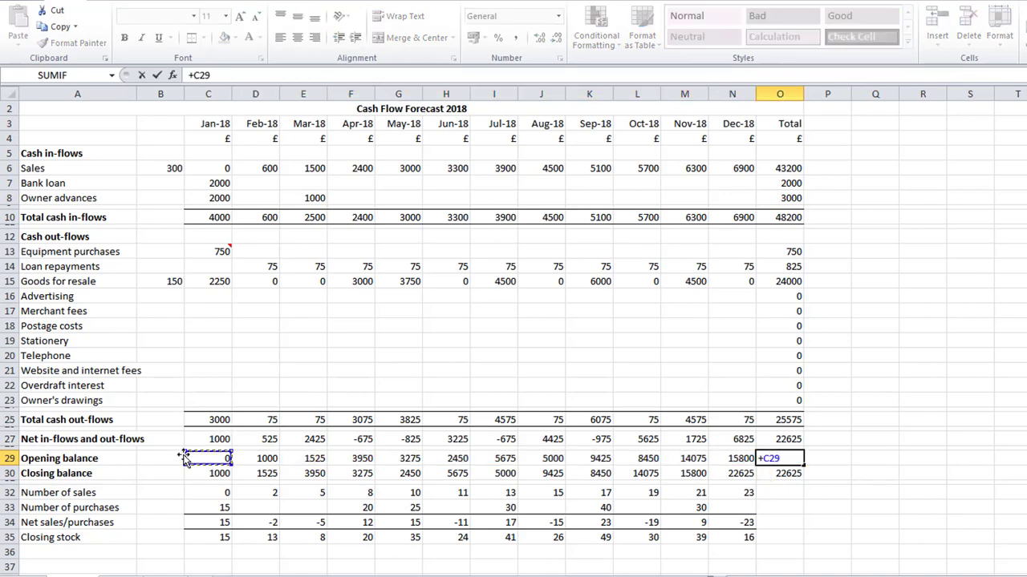
key(Return)
- Apply a top and bottom border to the closing balance cells C30 to O30
drag(208, 473, 787, 469)
click(193, 40)
key(Up)
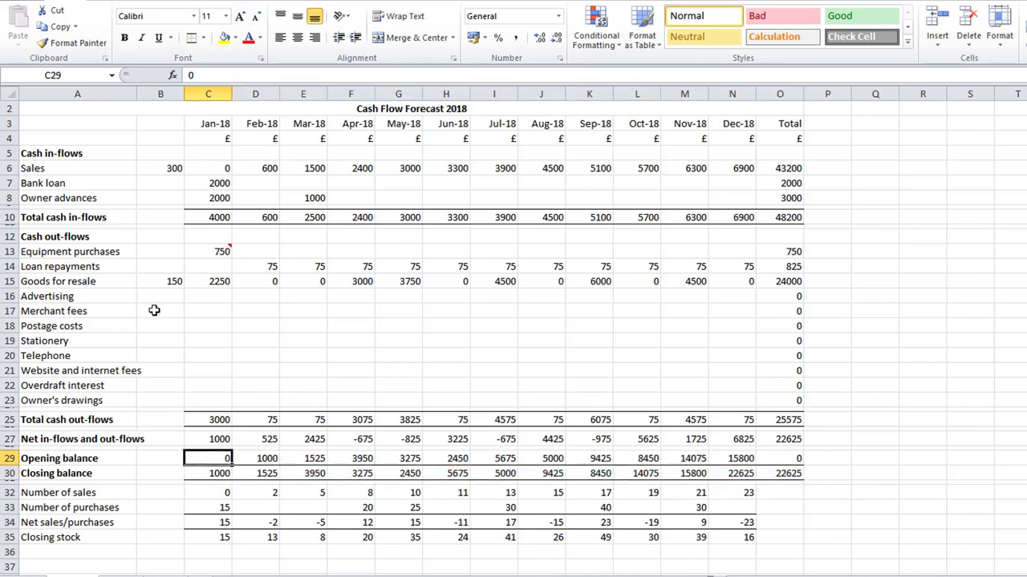
key(Down)
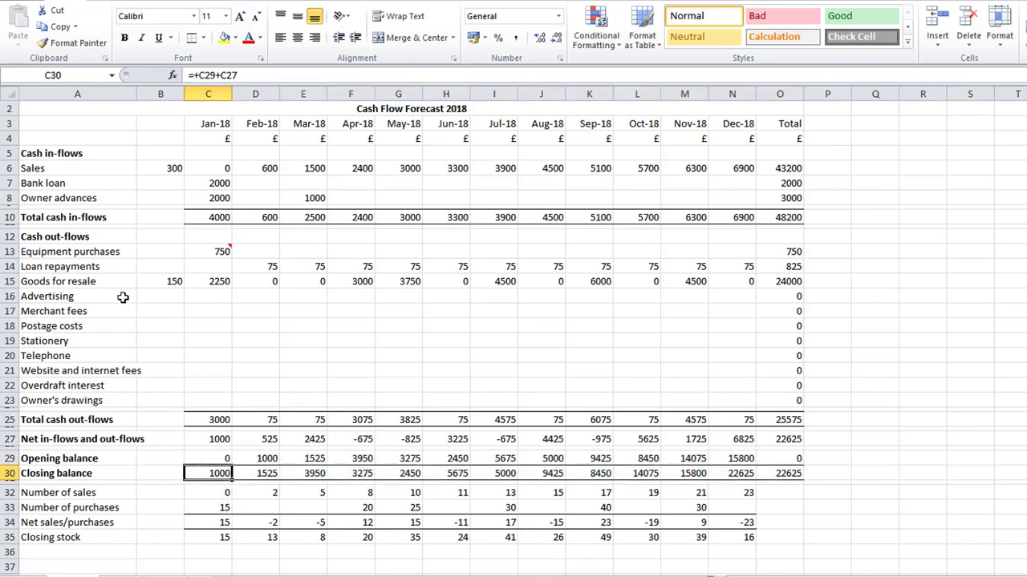
- Enter 150 for January's advertising in C16 and fill it across to December in N16
click(201, 296)
text(150)
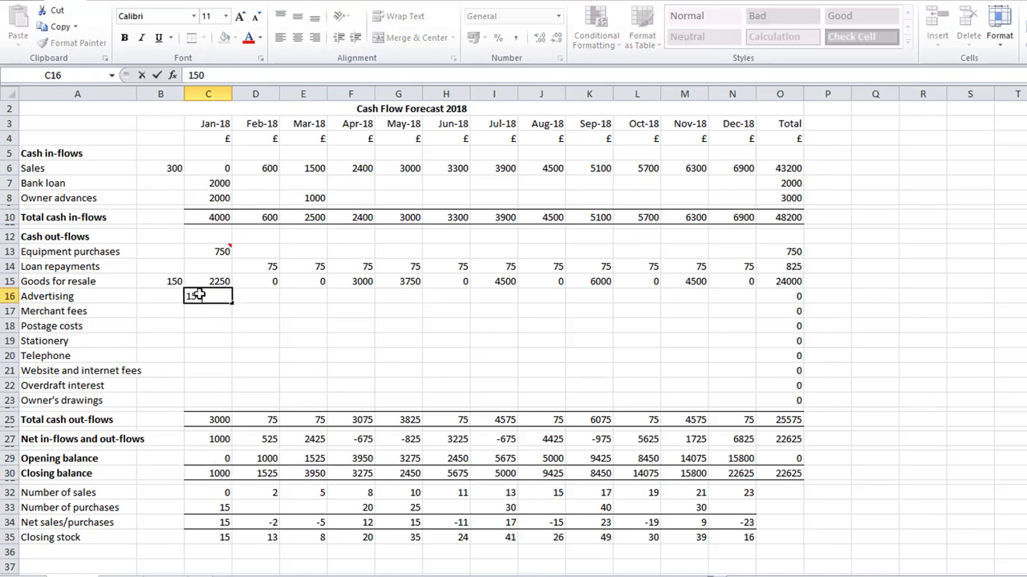
key(Return)
click(229, 300)
drag(232, 301, 738, 326)
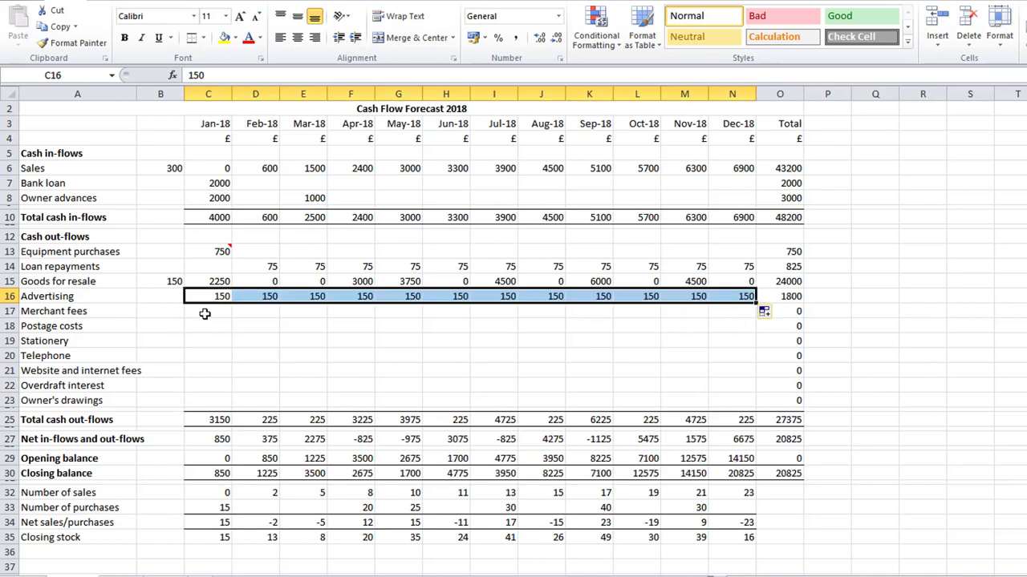
- Enter 1.5 as the merchant fee per sale in B17
click(170, 308)
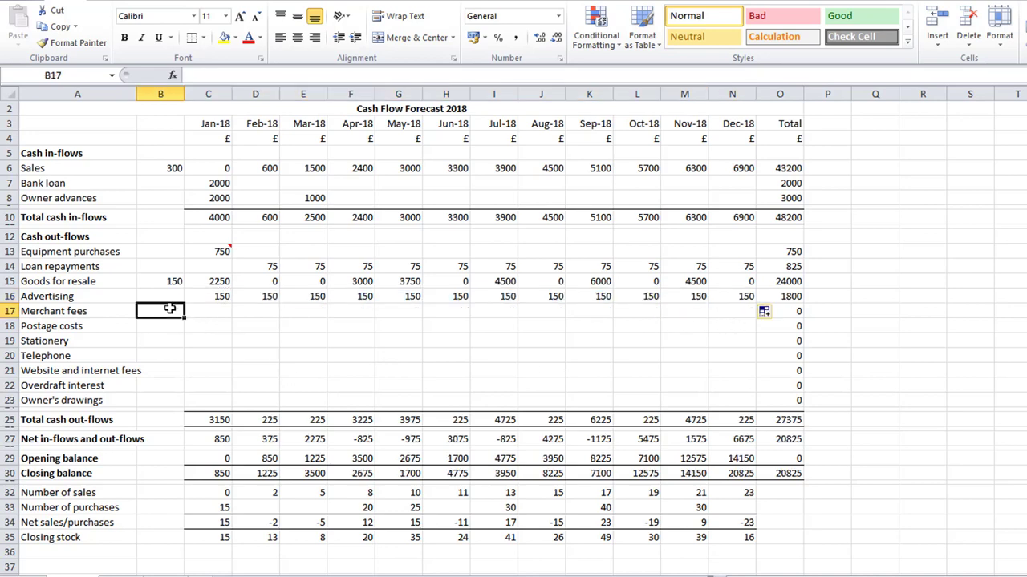
text(1.5)
key(Return)
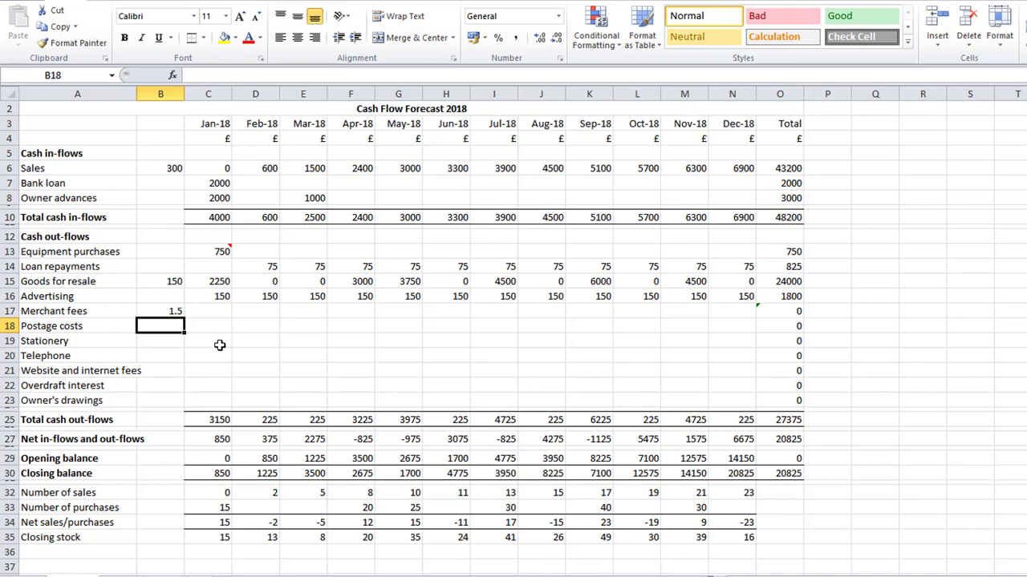
- Calculate January's merchant fees in C17 with =+$B$17*C32 and fill the formula across to N17
key(Up)
key(Right)
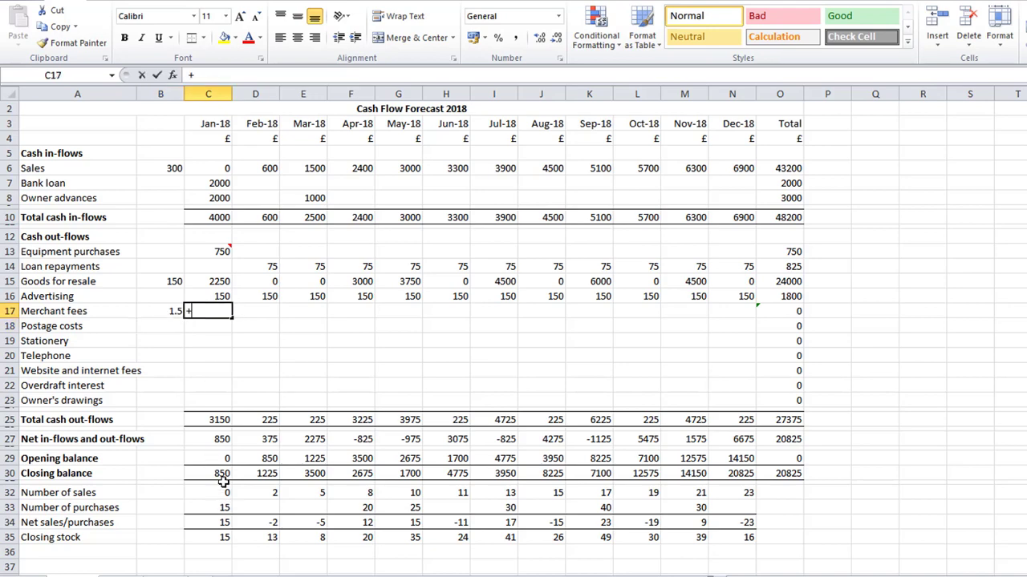
text(+)
click(161, 312)
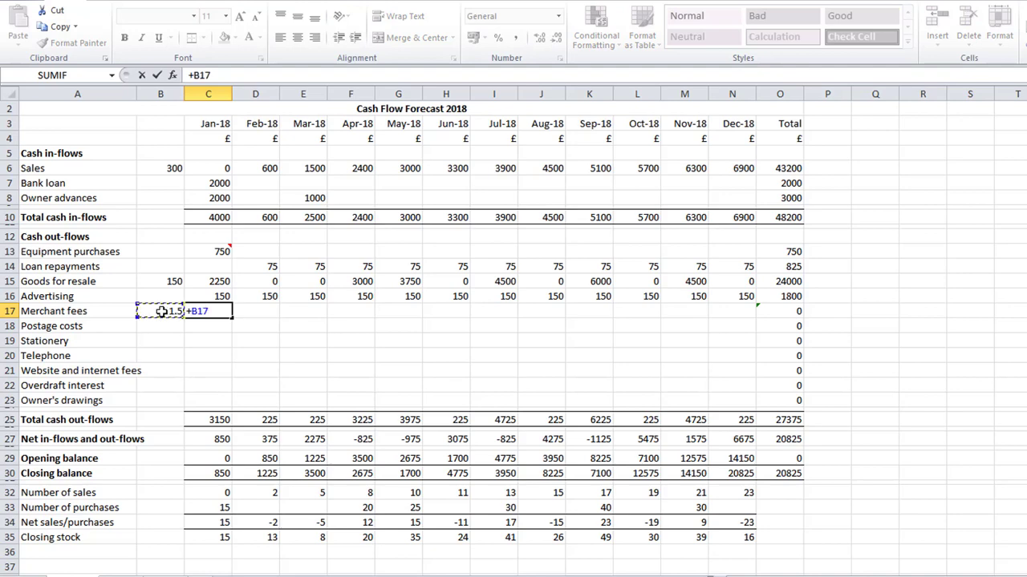
key(F4)
key(Return)
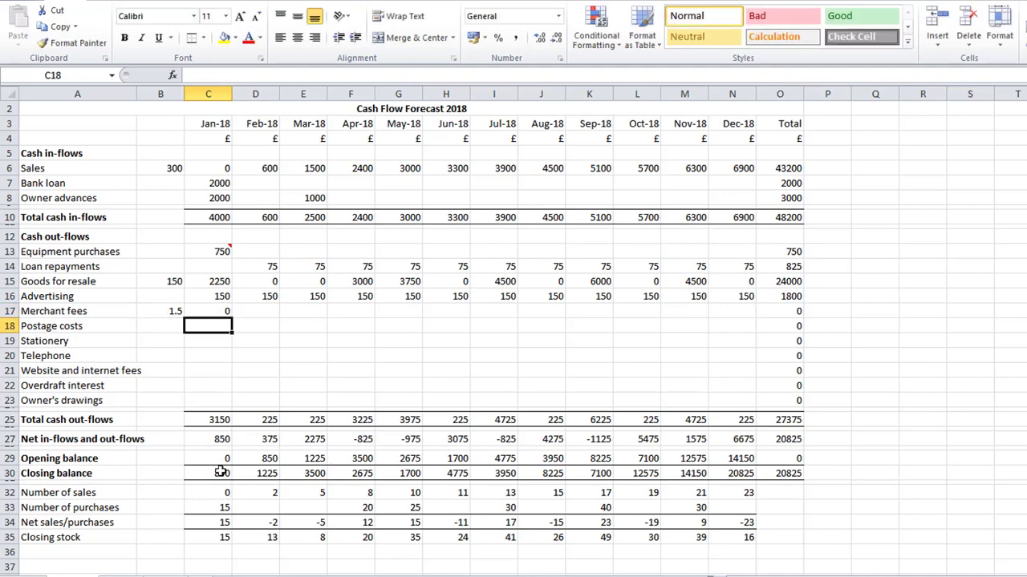
key(Up)
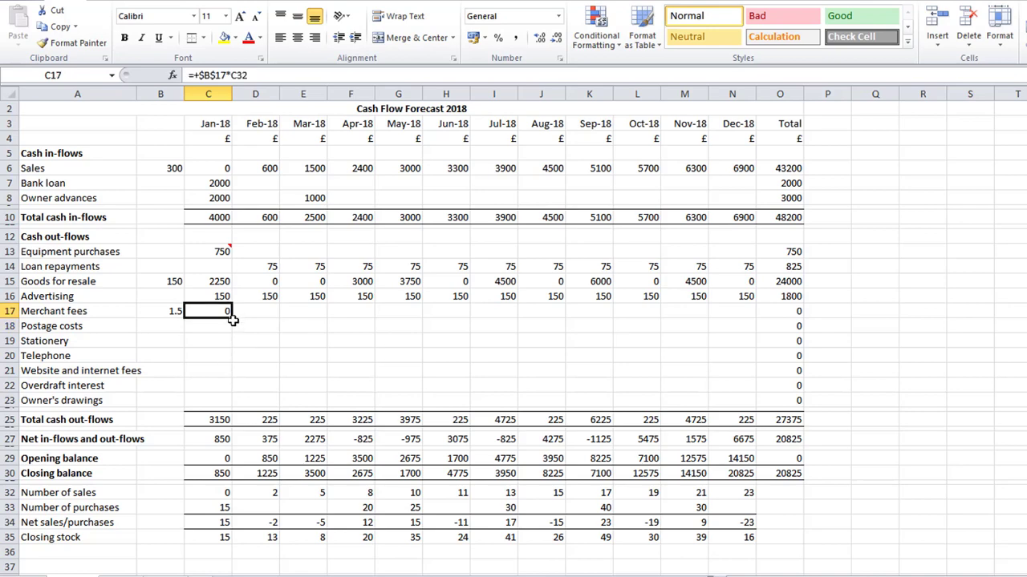
drag(231, 318, 748, 338)
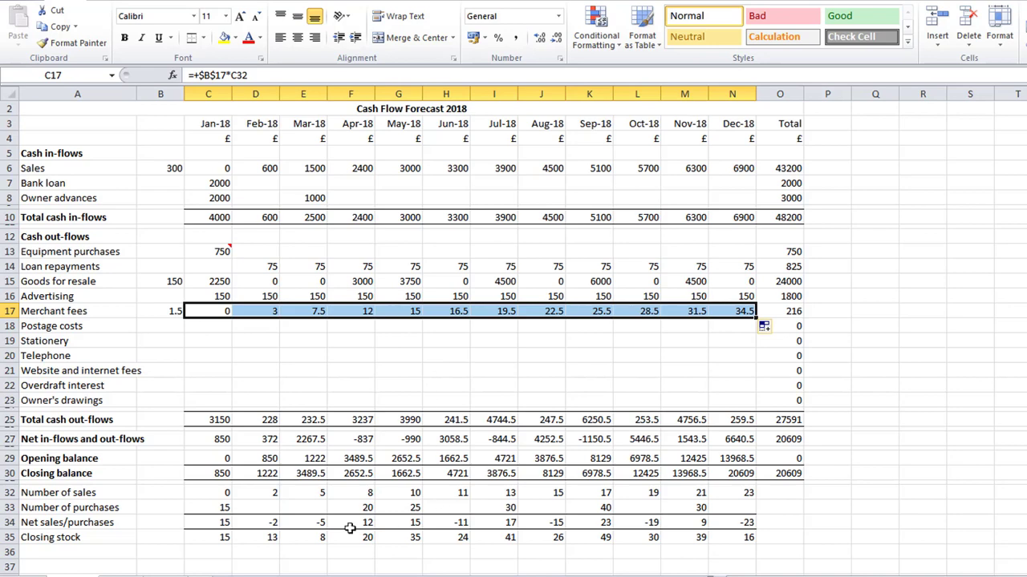
- Enter 5 as the postage cost per sale in B18
click(163, 326)
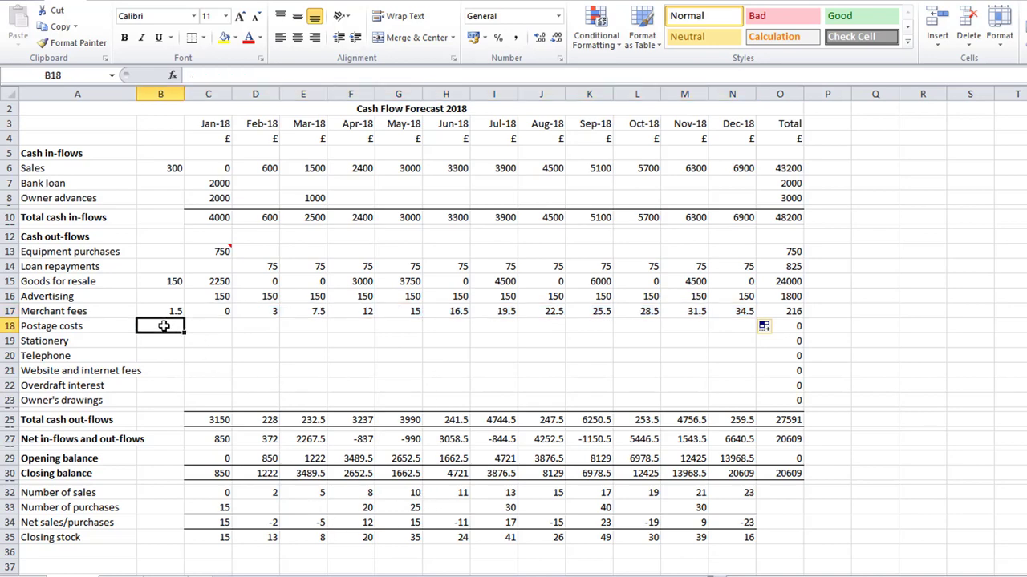
text(5)
key(Return)
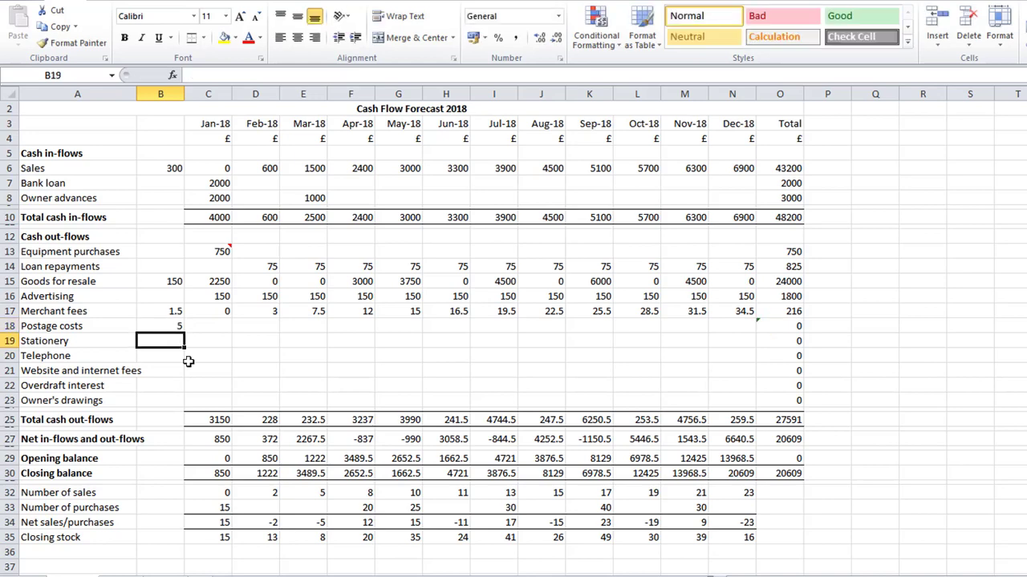
- Calculate January's postage costs in C18 with +$B$18*C32 and fill the formula across to N18
key(Up)
key(Right)
text(+)
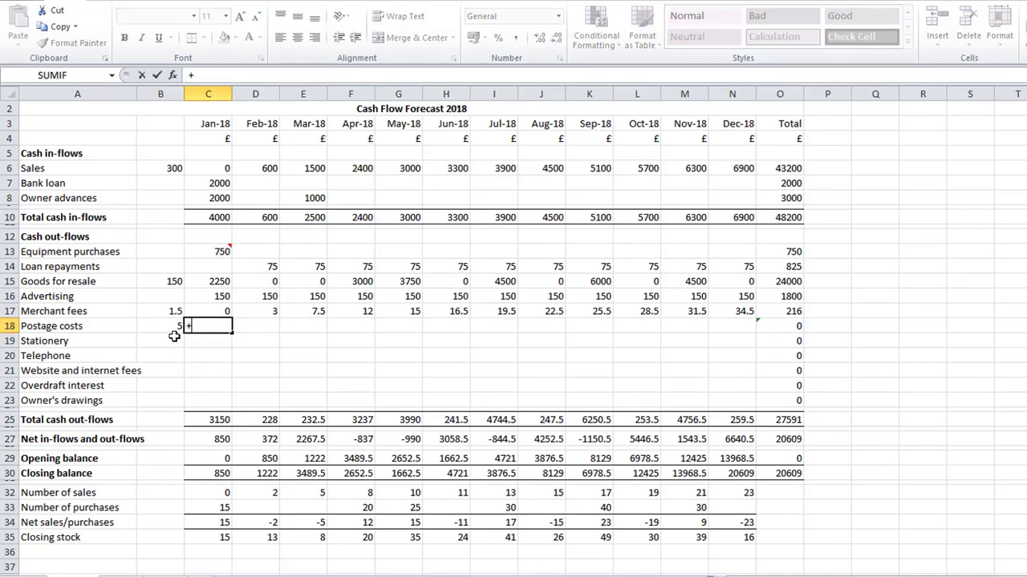
click(165, 326)
key(F4)
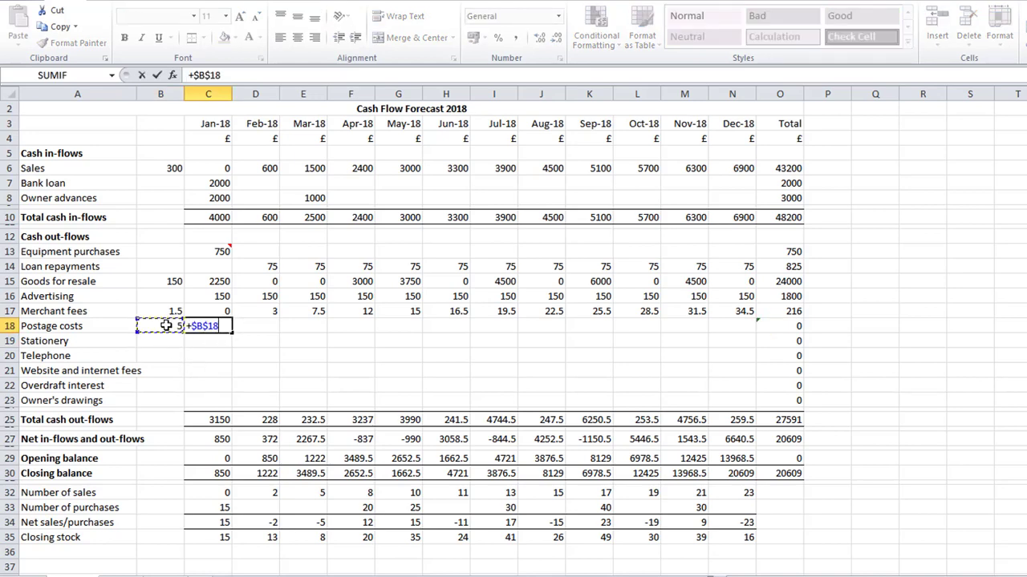
text(*)
click(202, 491)
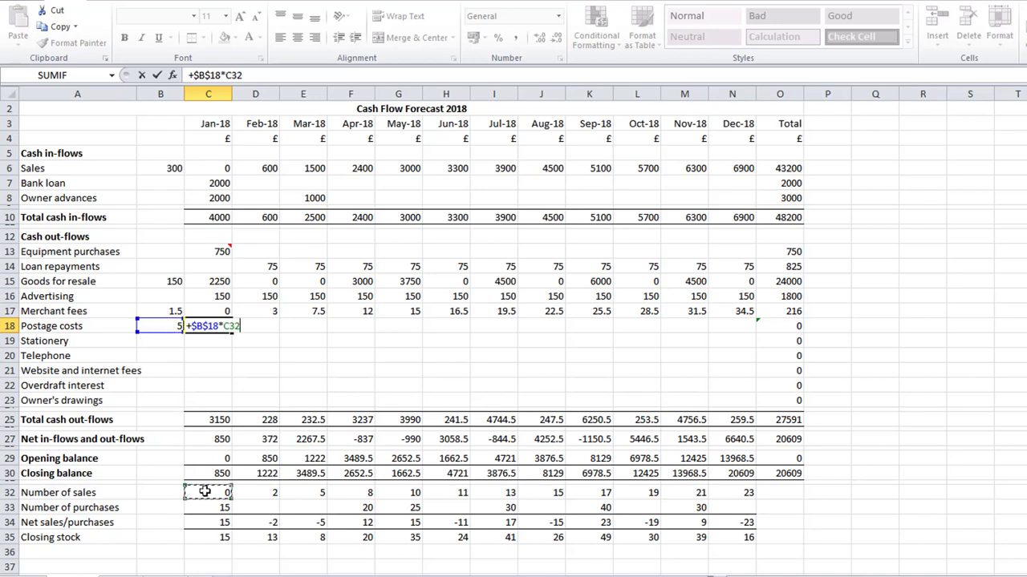
key(Return)
key(Up)
drag(232, 332, 746, 333)
- Enter stationery costs of 125 for January in C19 and 50 for July in I19
click(208, 343)
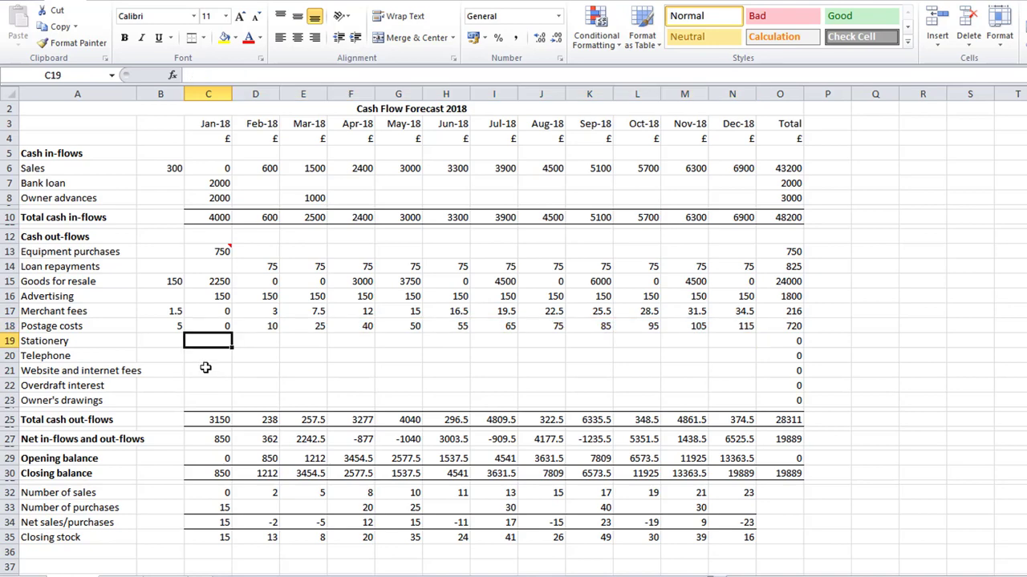
text(125)
key(Return)
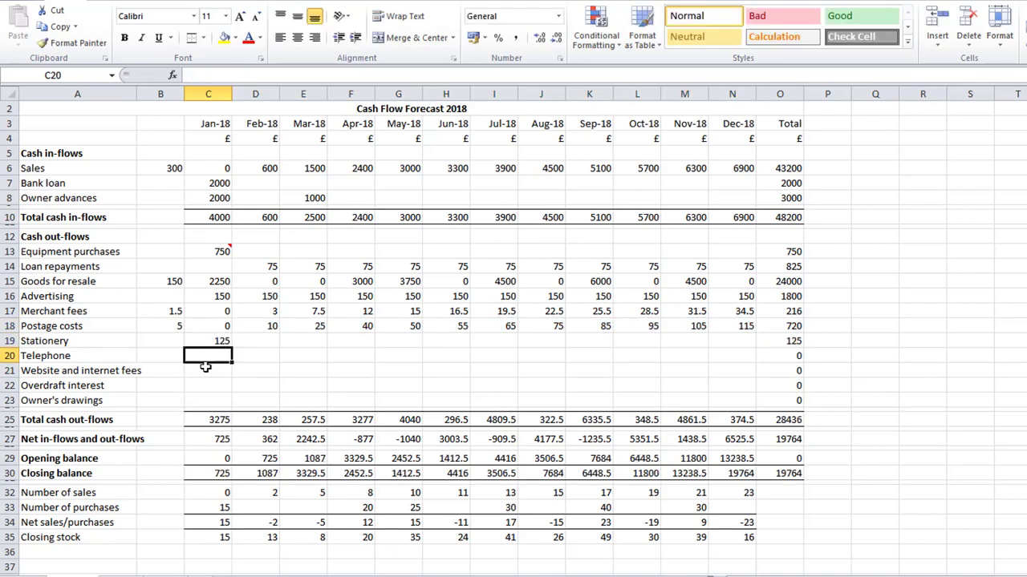
key(Up)
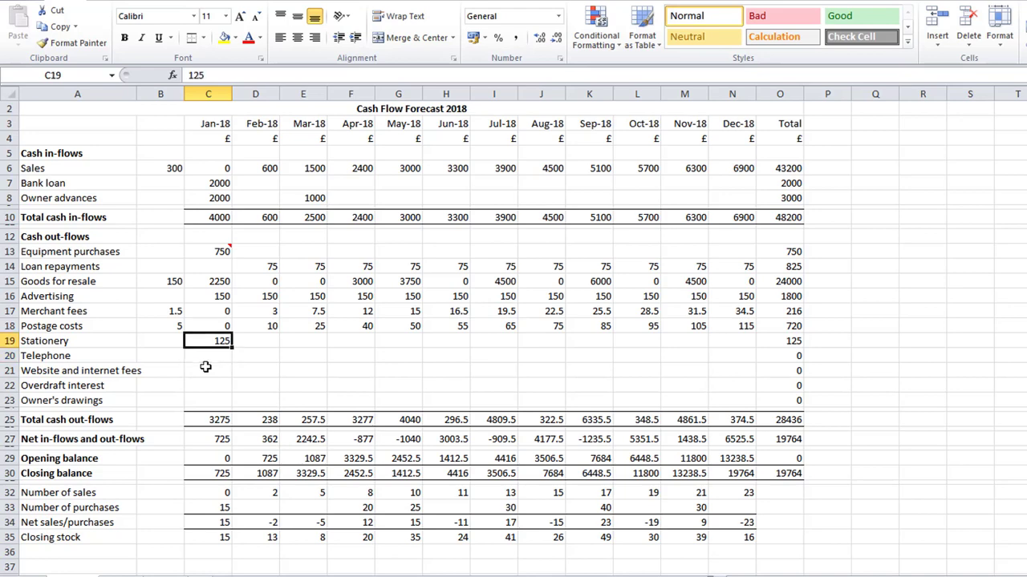
key(Right)
key(Right)
key(Right)
key(Right)
key(Right)
key(Right)
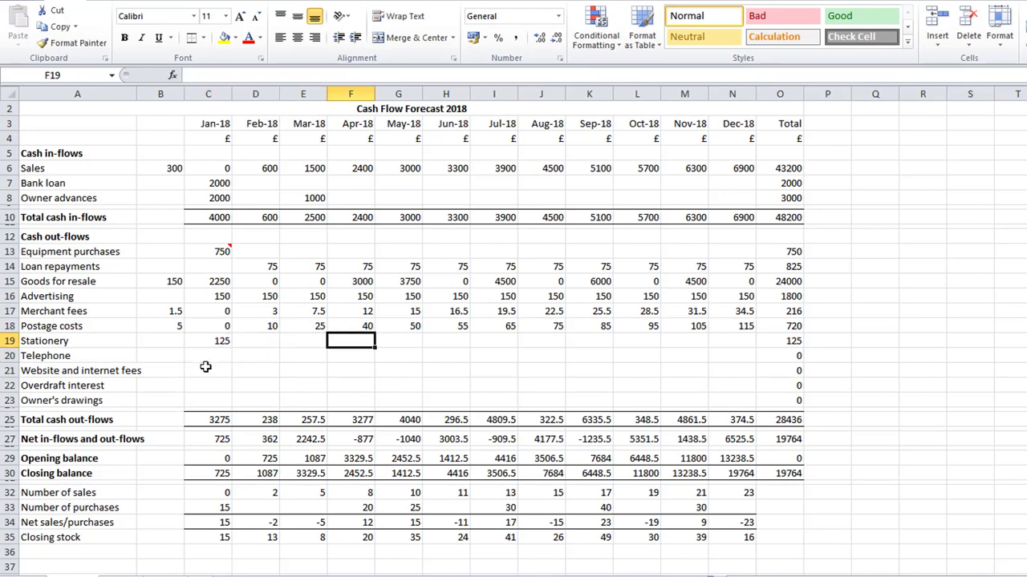
text(50)
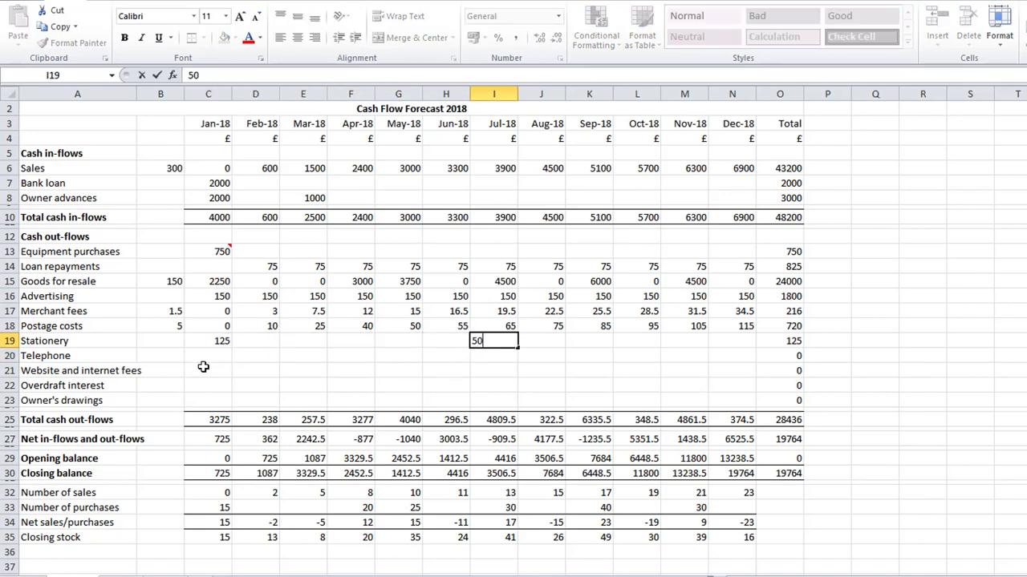
key(Return)
- Enter 50 for January's telephone cost in C20 and fill it across to December in N20
key(Left)
key(Left)
key(Left)
key(Left)
key(Left)
key(Left)
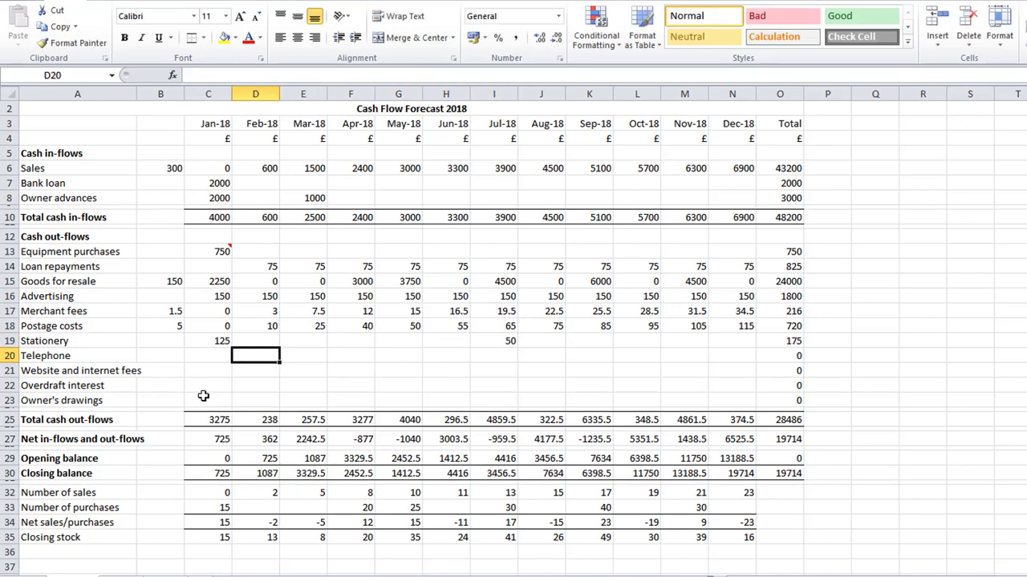
text(50)
key(Return)
key(Up)
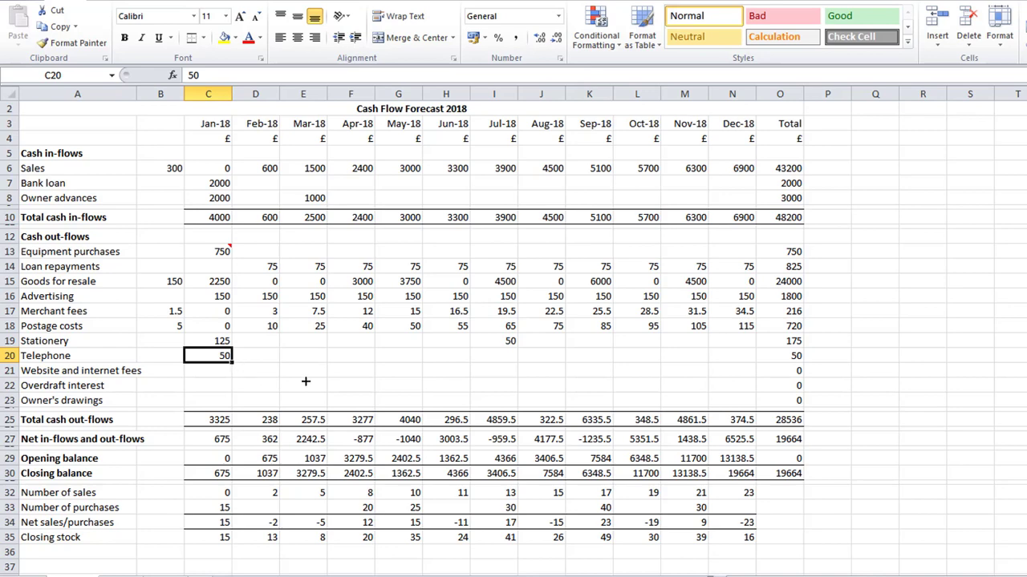
drag(233, 363, 750, 363)
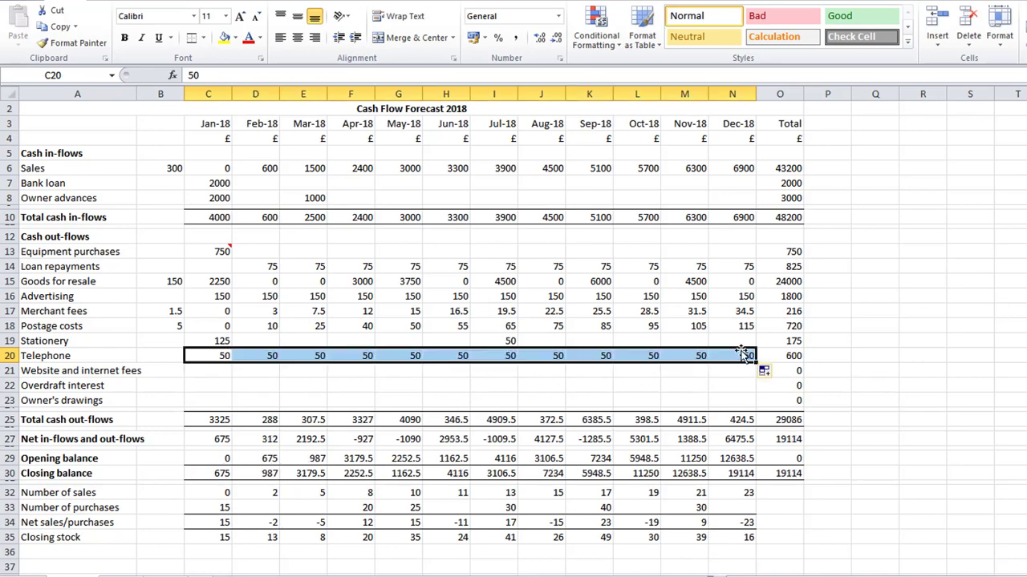
- Enter 25 for January's website and internet fees in C21 and fill it across to December in N21
click(206, 372)
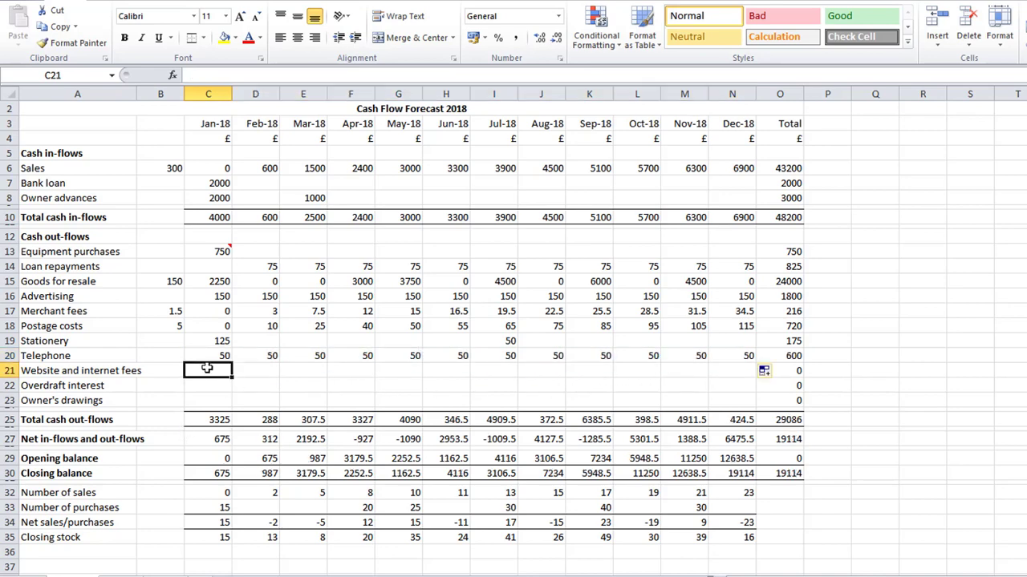
text(25)
key(Return)
click(225, 374)
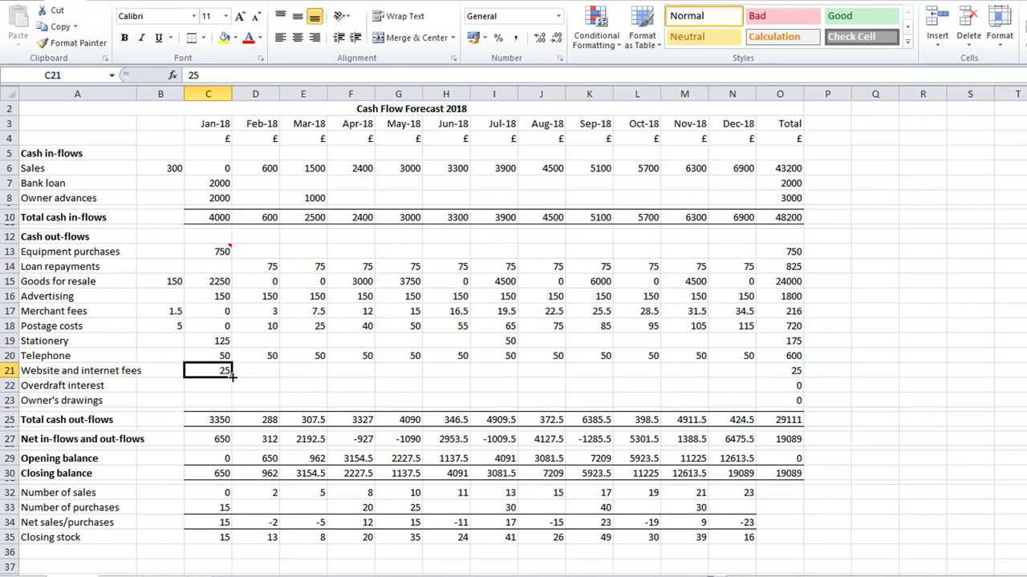
drag(233, 375, 746, 375)
- Enter 500 for April's owner's drawings in F23 and fill it across to June in H23
click(200, 385)
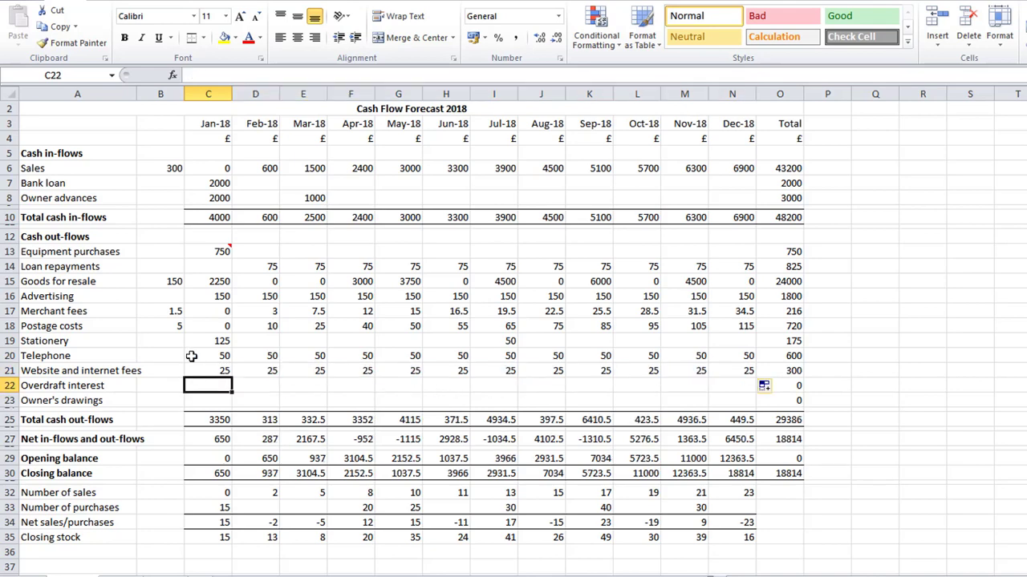
key(Down)
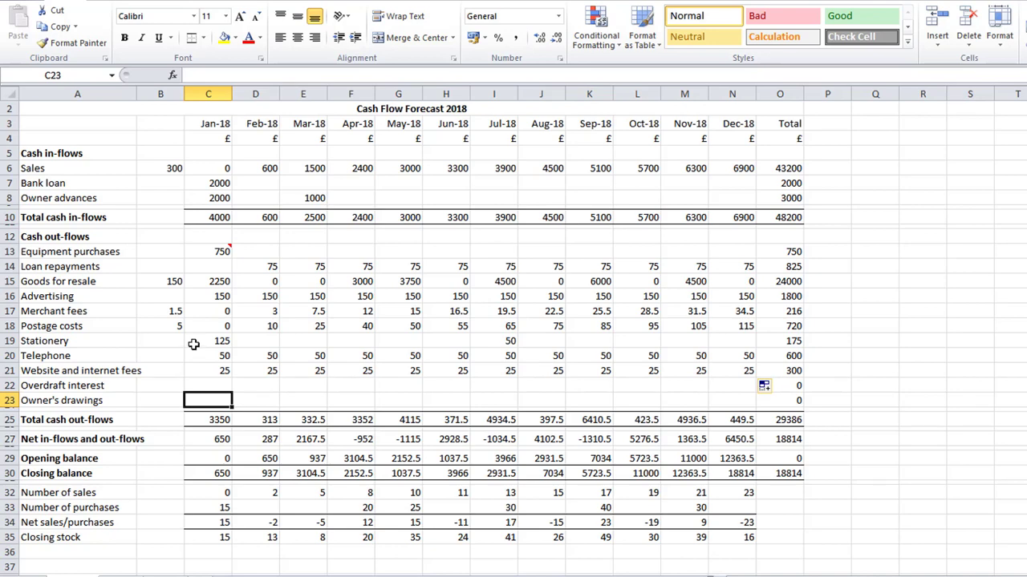
key(Right)
key(Right)
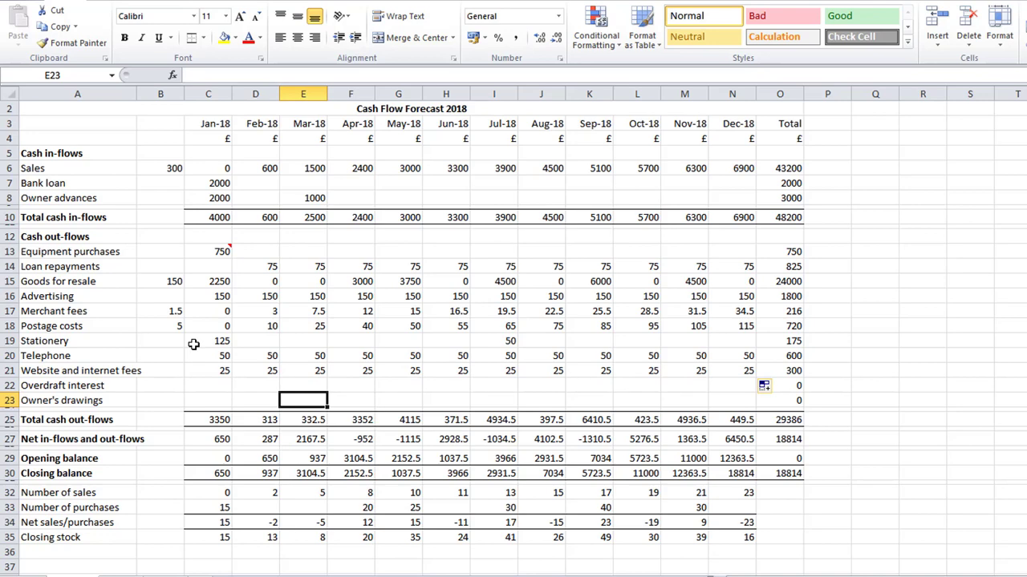
key(Right)
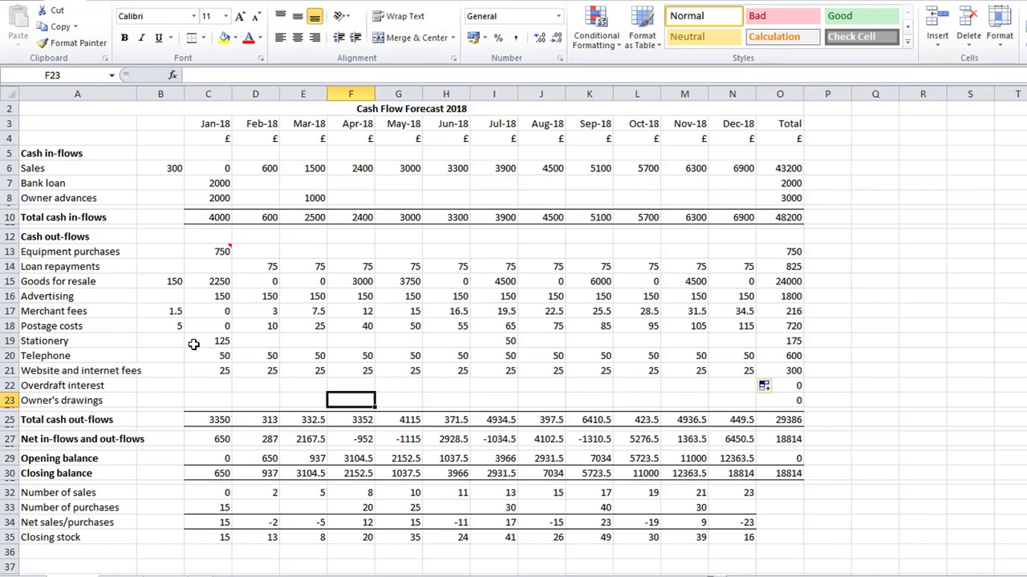
text(50)
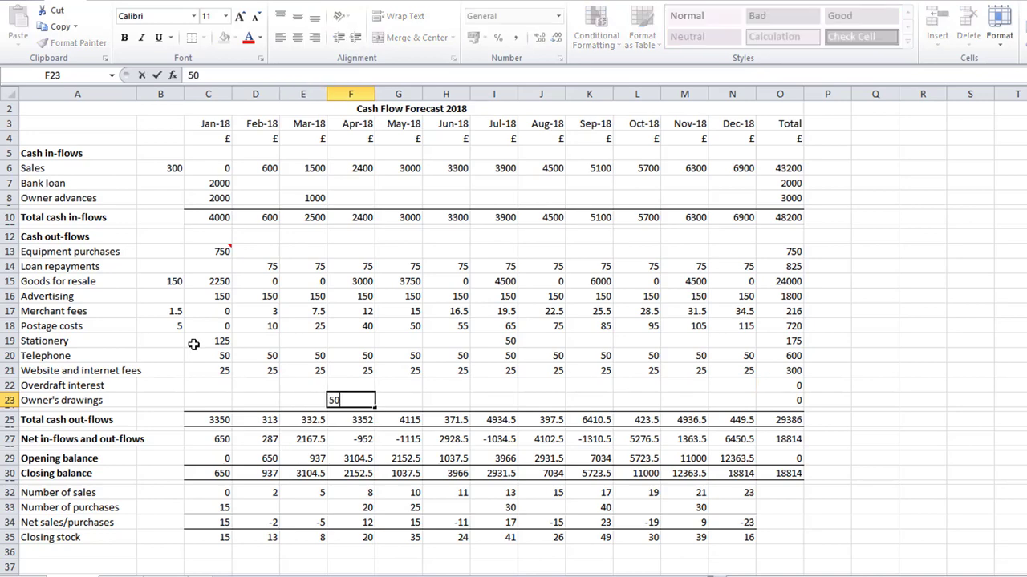
text(0)
key(Return)
key(Up)
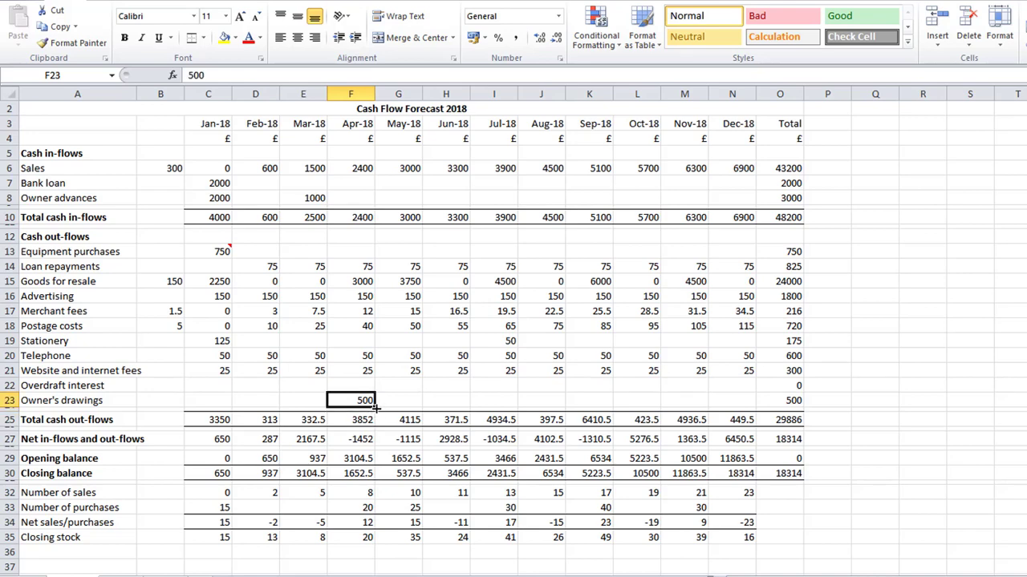
drag(374, 409, 470, 403)
- Enter 750 for July's owner's drawings in I23 and fill it across to December in N23
click(488, 399)
text(7)
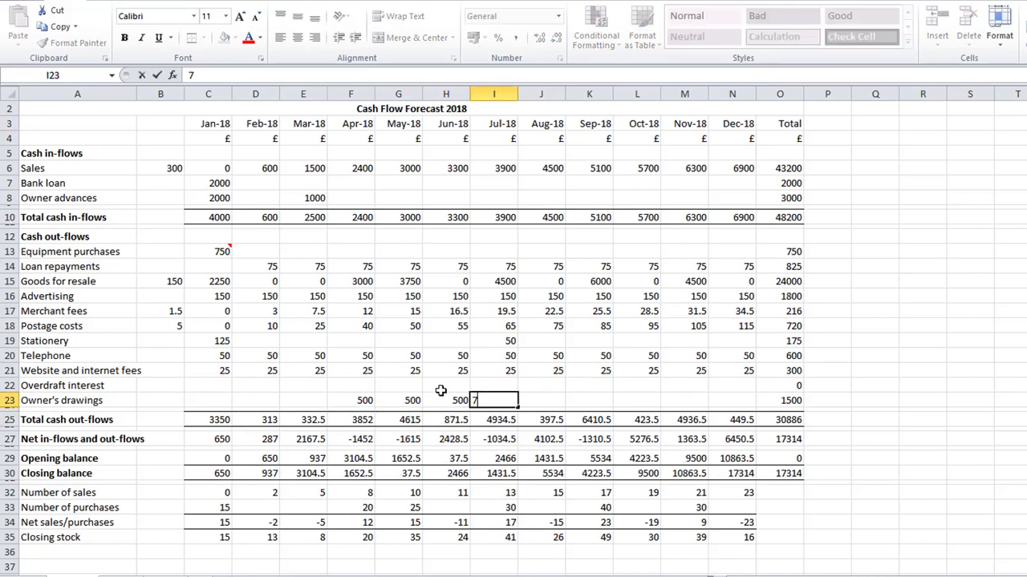
text(50)
key(Return)
key(Up)
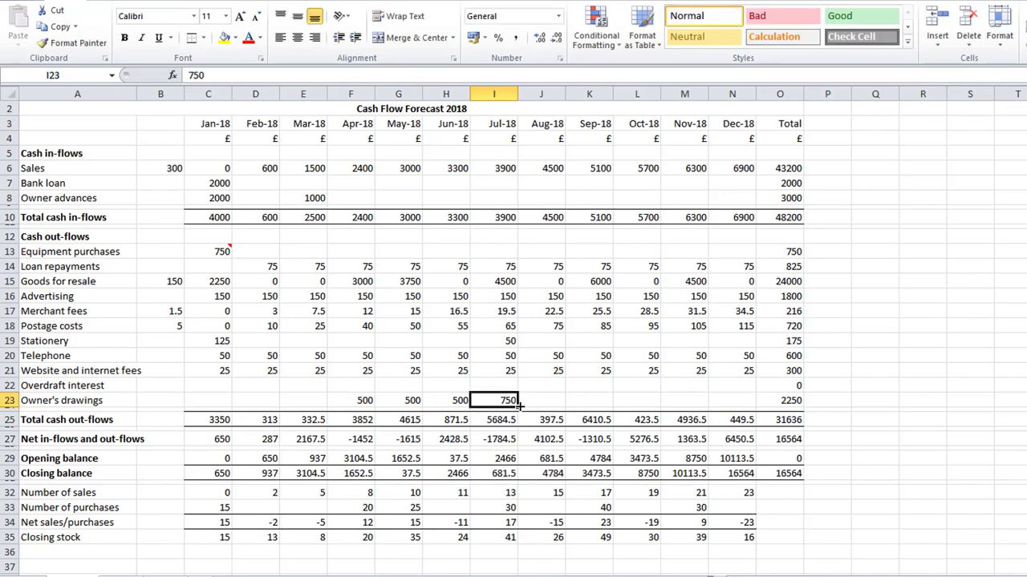
drag(518, 407, 746, 403)
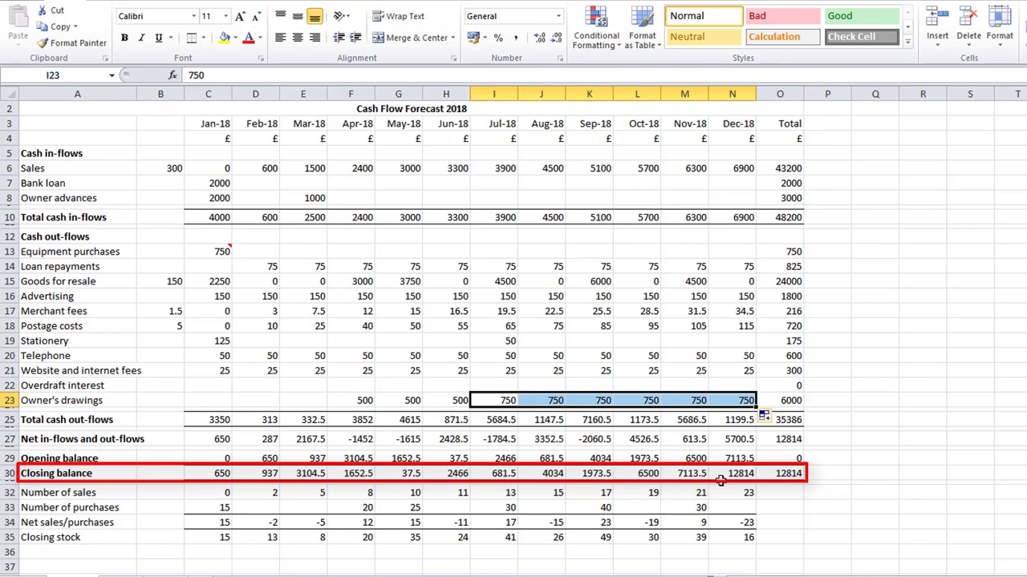
- Enter an equipment purchase of 1500 for March in E13
click(291, 251)
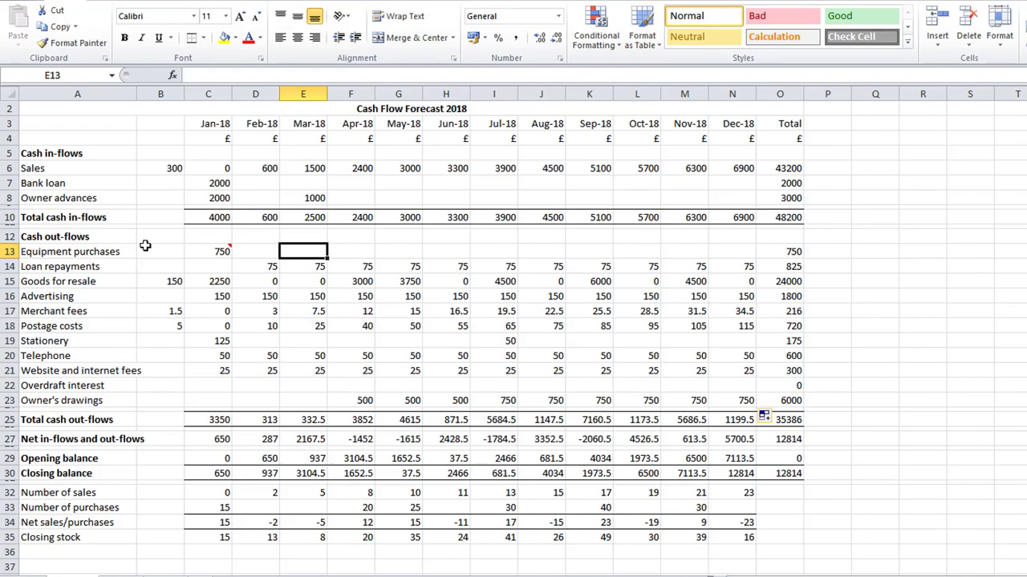
text(1500)
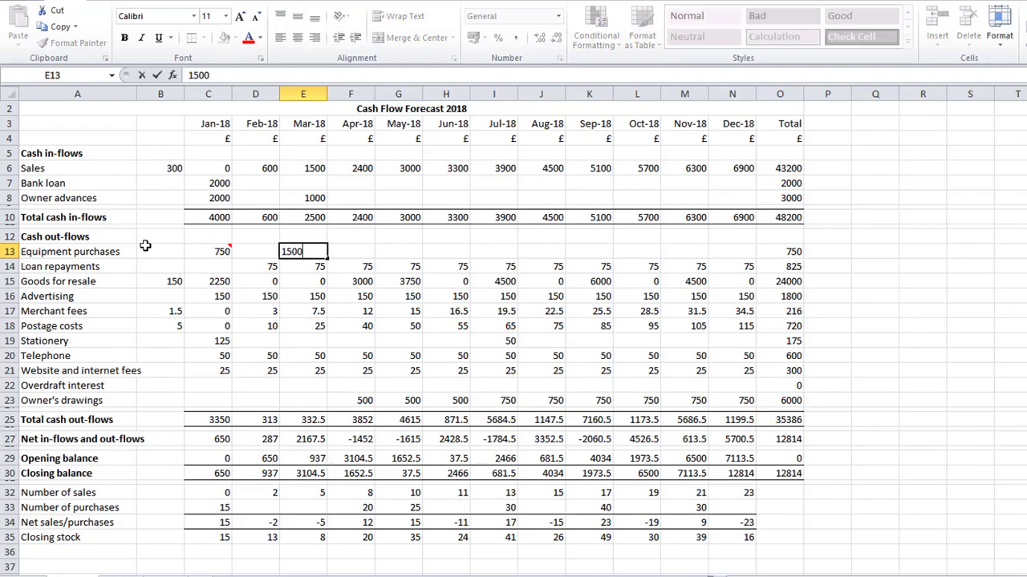
key(Return)
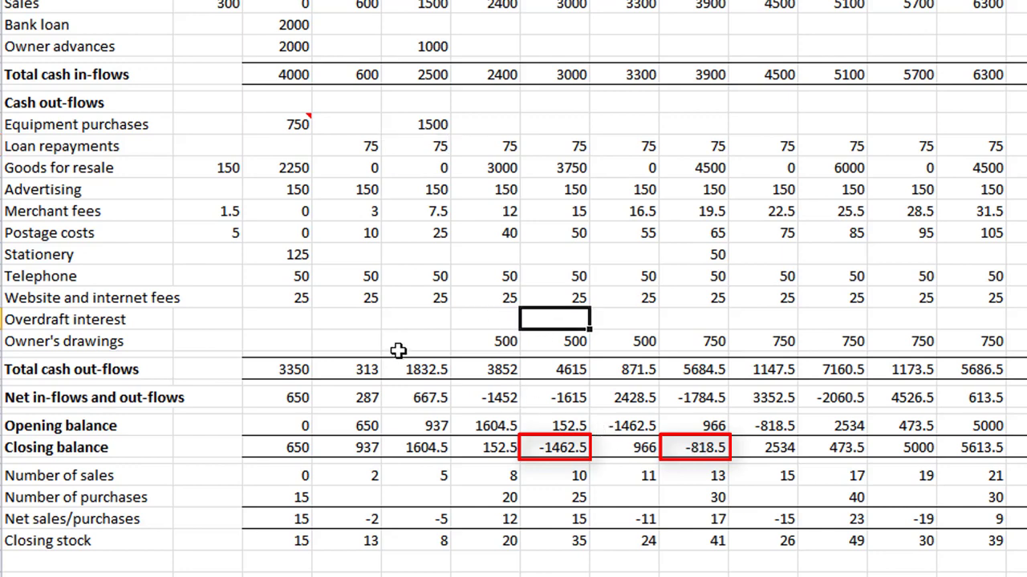
- Enter overdraft interest of 10 for May in G22 and 10 for July in I22
text(10)
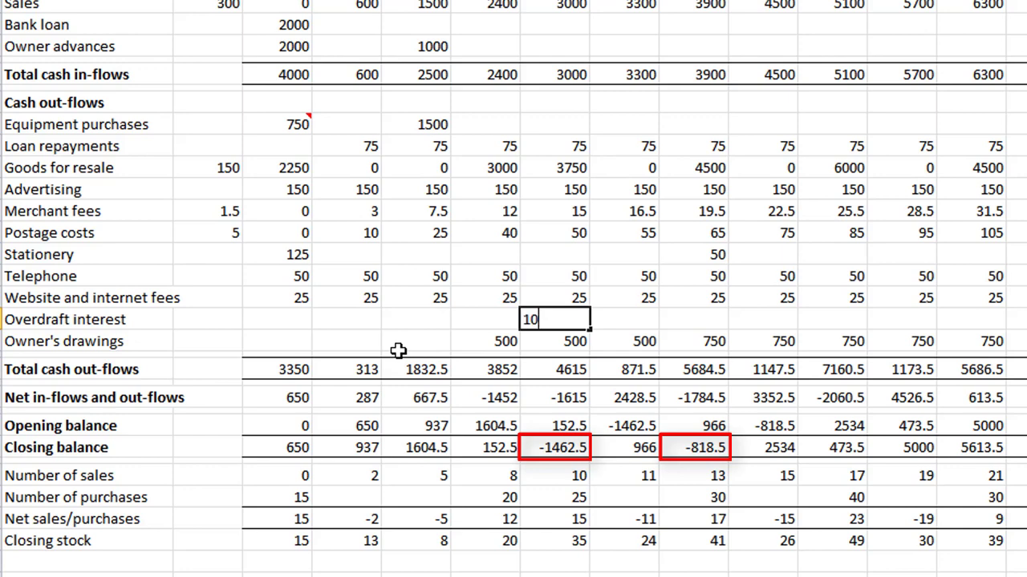
key(Return)
key(Up)
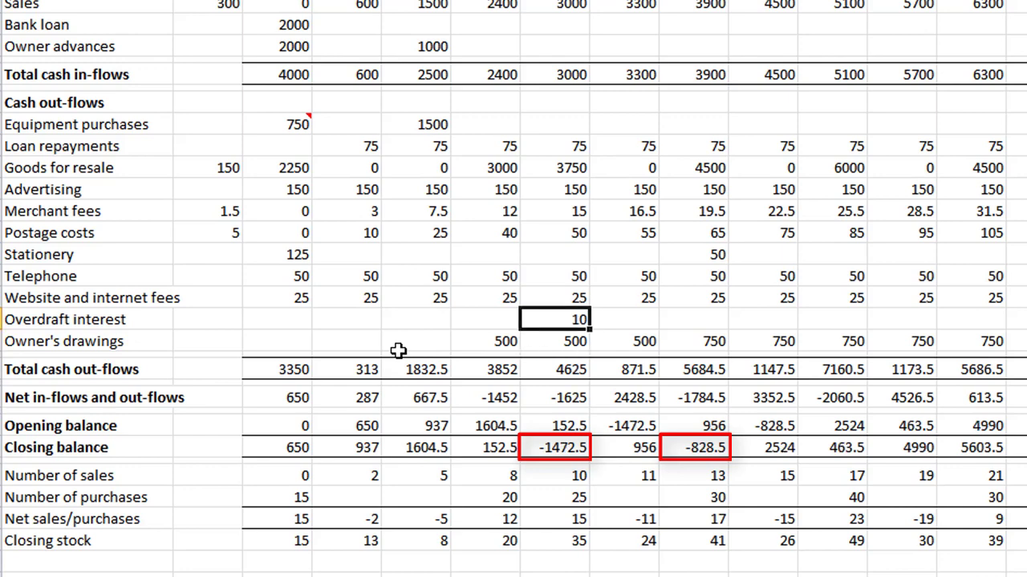
key(Right)
key(Right)
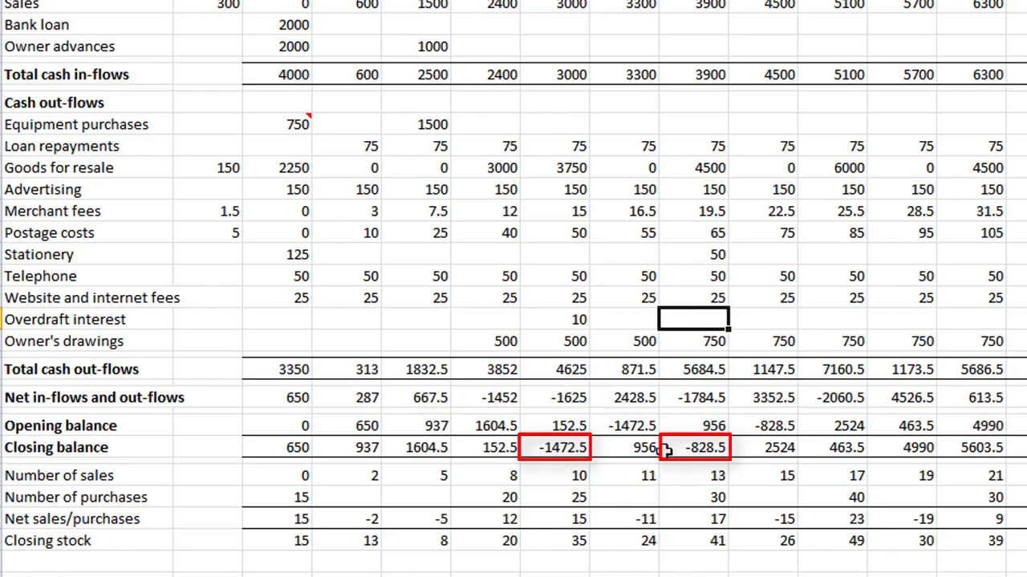
text(10)
key(Return)
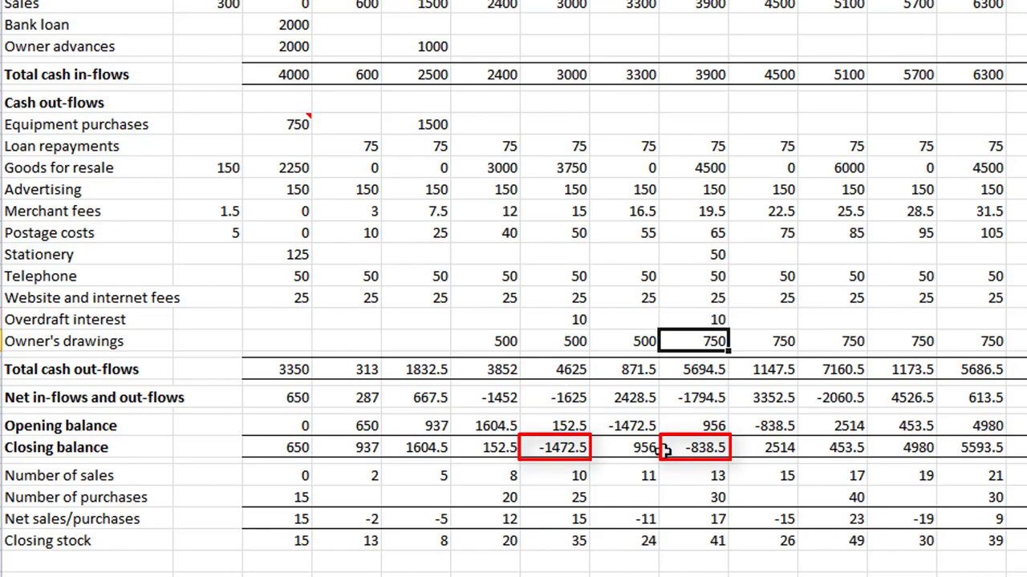
key(Up)
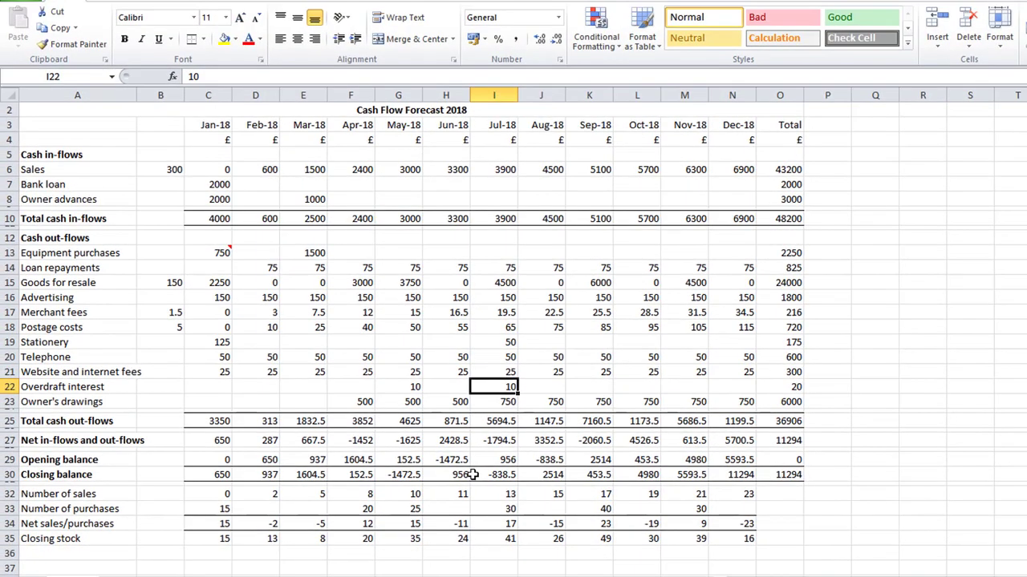
scroll(417, 436, up, 1)
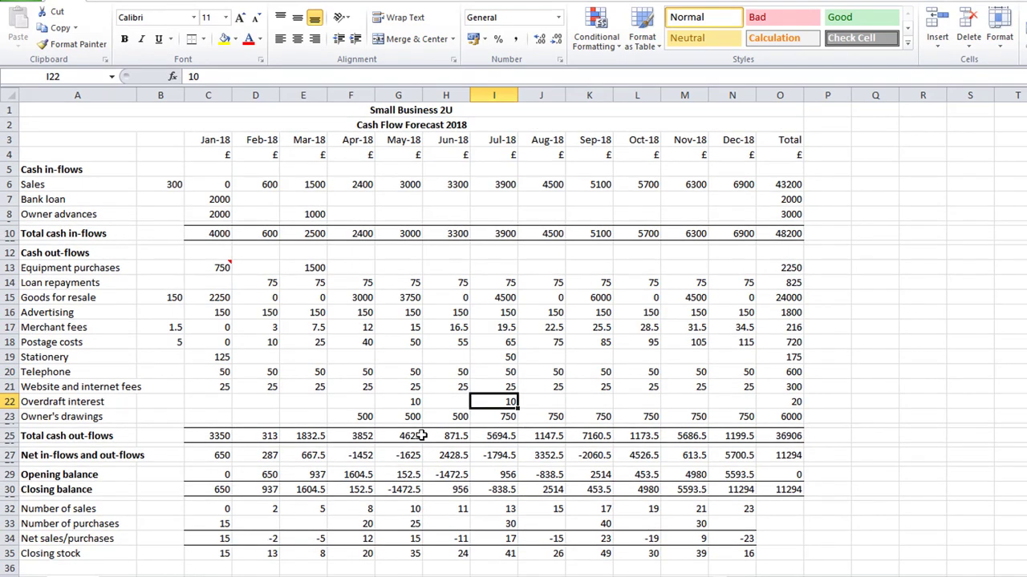